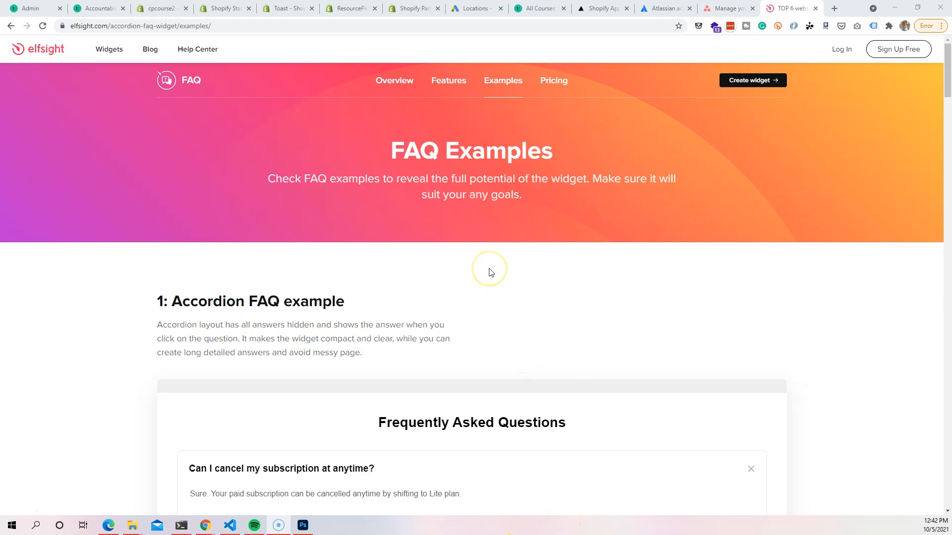
Step: Switch to the cpcourse2 Shopify admin and open the online store's current Venti theme for customization
{"action": "scroll", "coordinate": [490, 273], "scroll_direction": "down", "scroll_amount": 3}
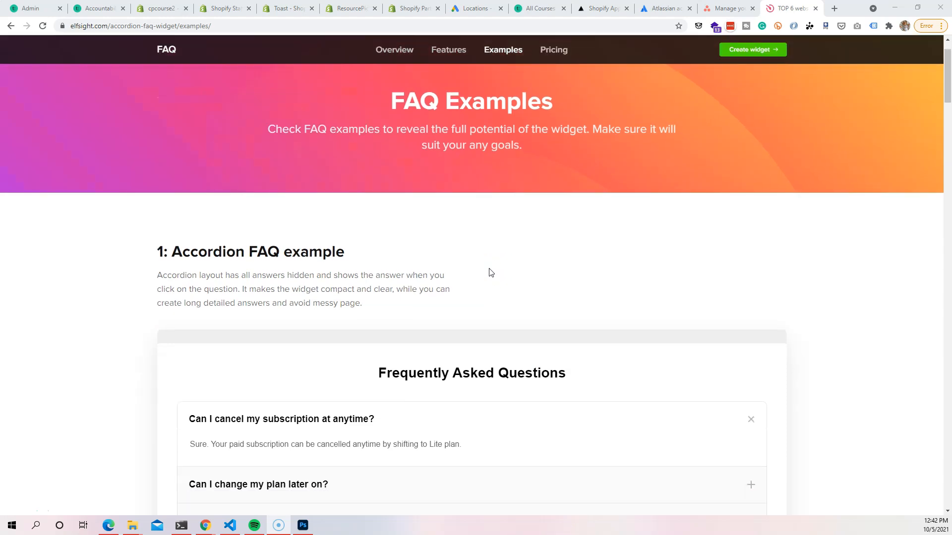
{"action": "scroll", "coordinate": [466, 236], "scroll_direction": "down", "scroll_amount": 1}
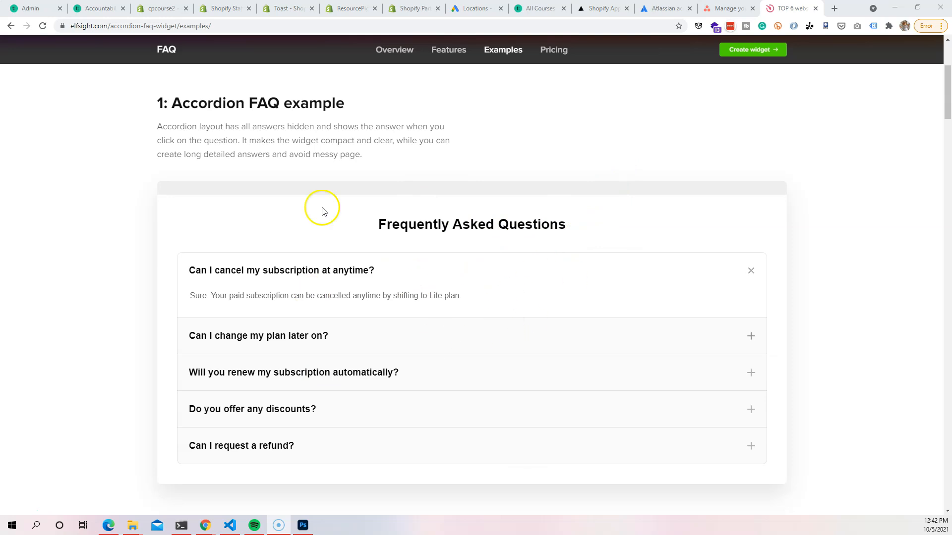
{"action": "left_click", "coordinate": [164, 9]}
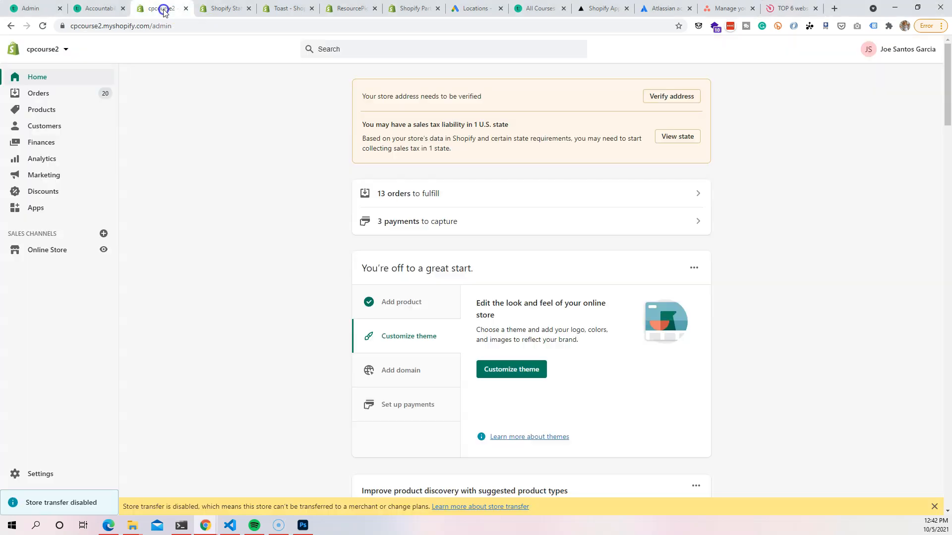
{"action": "left_click", "coordinate": [50, 252]}
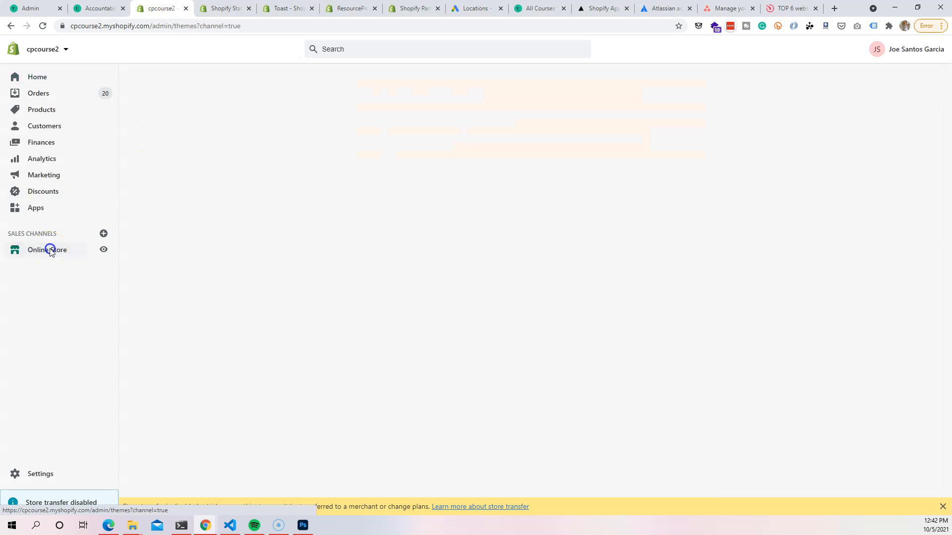
{"action": "left_click", "coordinate": [62, 265]}
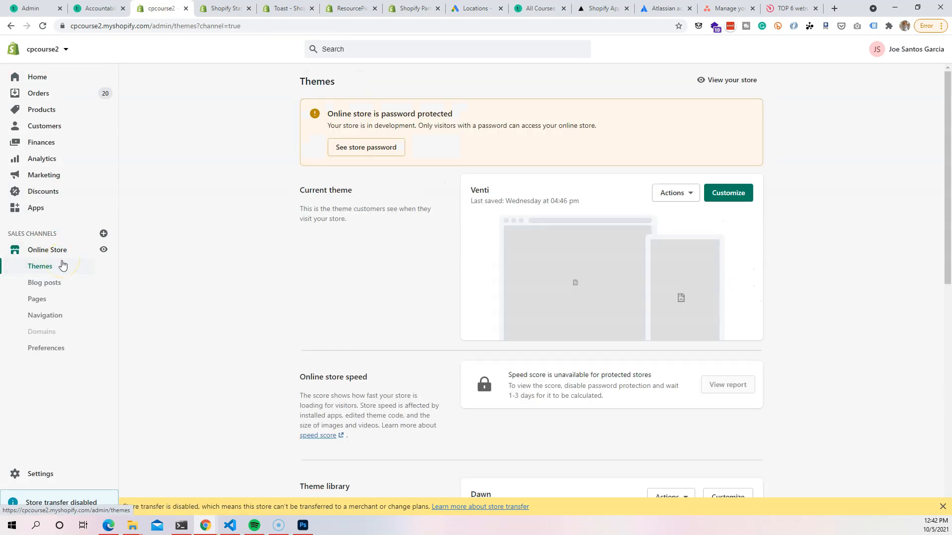
{"action": "left_click", "coordinate": [739, 194]}
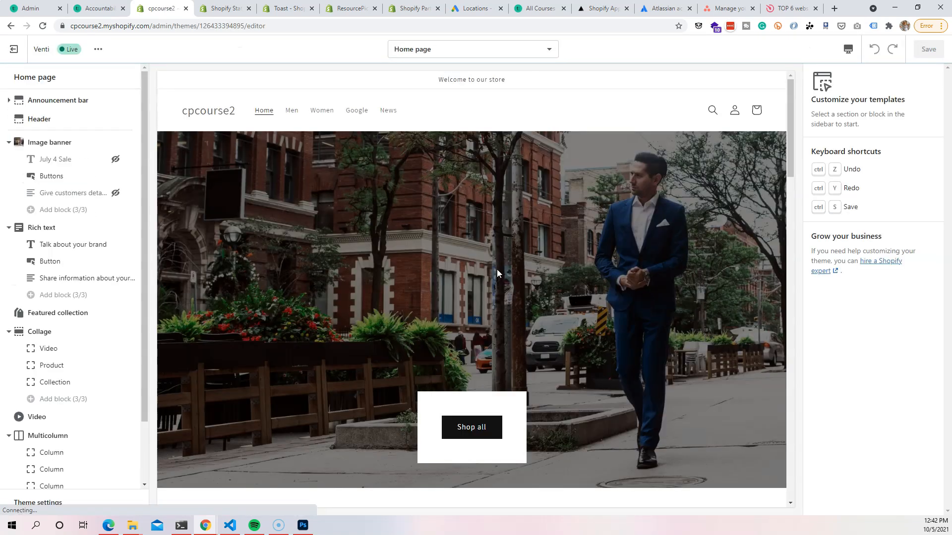
Step: Collapse the Collage section and move the Multicolumn section between Image banner and Rich text on the home page
{"action": "left_click", "coordinate": [494, 272]}
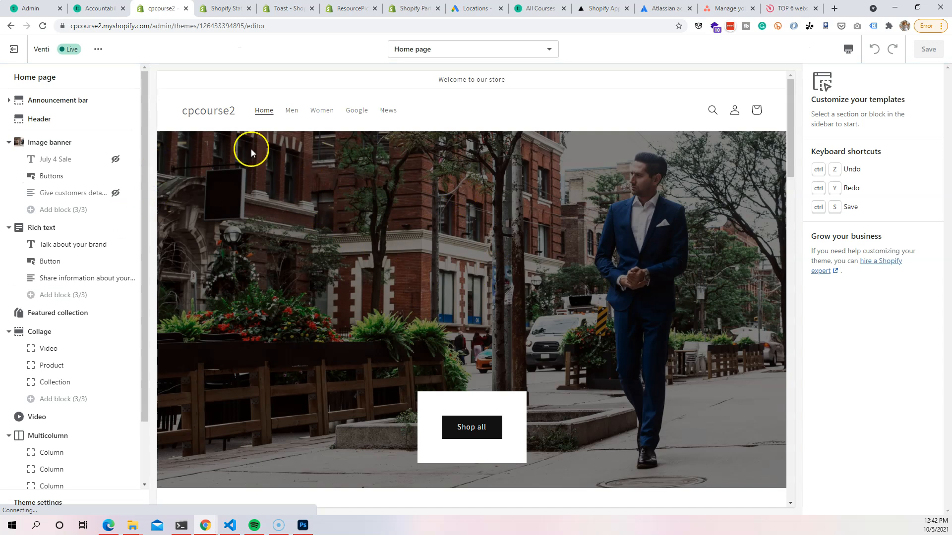
{"action": "scroll", "coordinate": [574, 331], "scroll_direction": "down", "scroll_amount": 4}
{"action": "scroll", "coordinate": [382, 228], "scroll_direction": "up", "scroll_amount": 4}
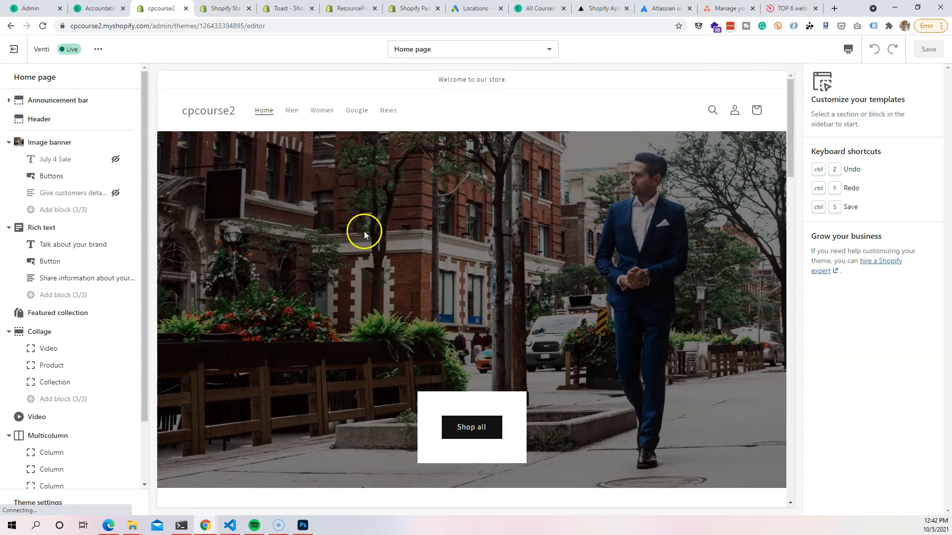
{"action": "scroll", "coordinate": [74, 224], "scroll_direction": "down", "scroll_amount": 2}
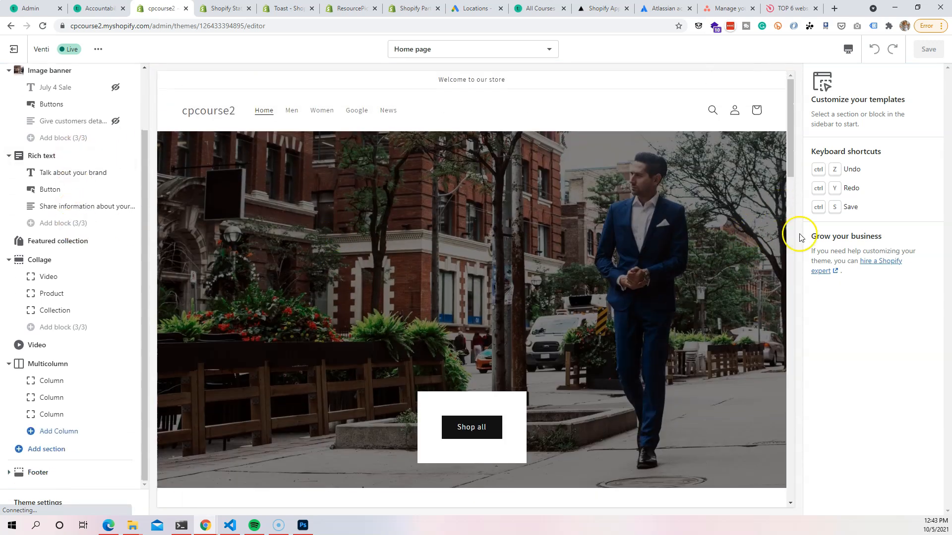
{"action": "scroll", "coordinate": [754, 301], "scroll_direction": "down", "scroll_amount": 6}
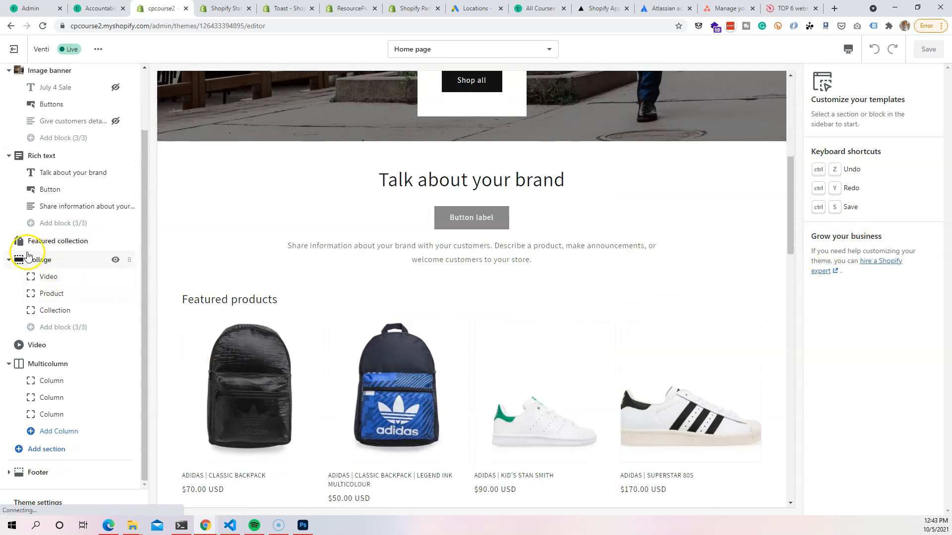
{"action": "left_click", "coordinate": [9, 259]}
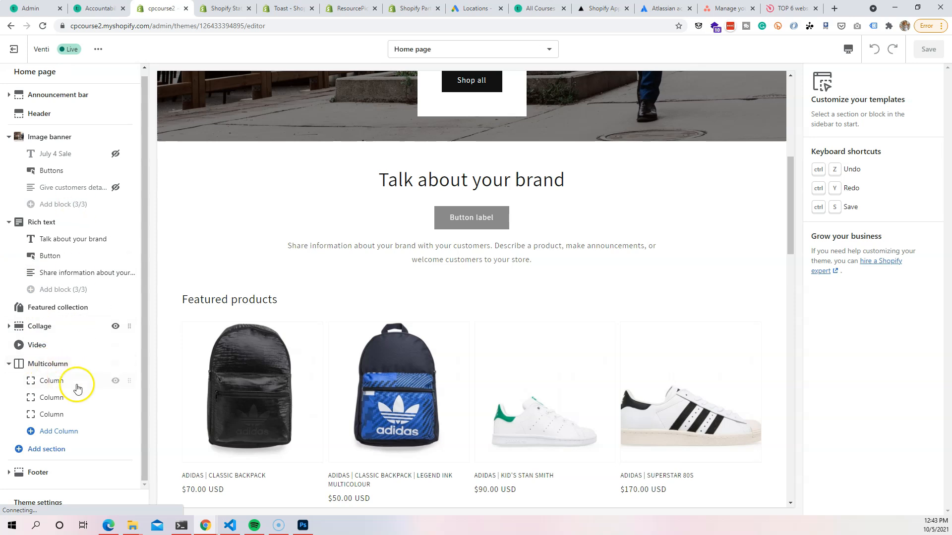
{"action": "left_click_drag", "start_coordinate": [129, 363], "coordinate": [130, 218]}
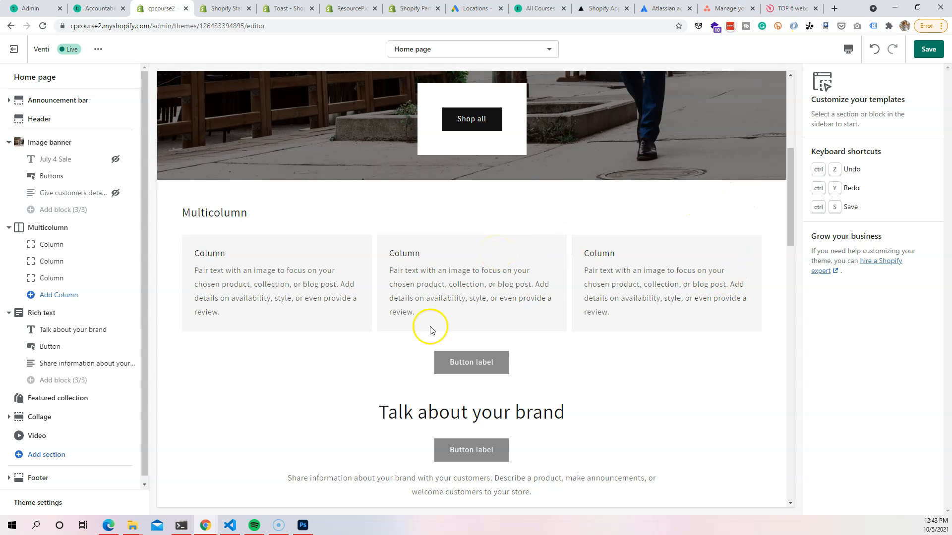
{"action": "left_click_drag", "start_coordinate": [130, 344], "coordinate": [383, 319]}
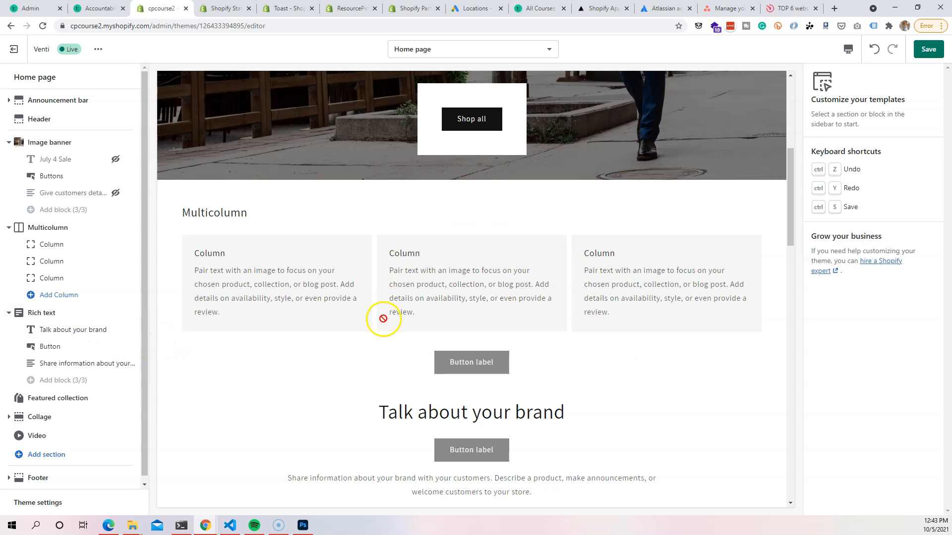
Step: Browse the theme's list of page types and look at the templates available under Pages
{"action": "scroll", "coordinate": [409, 277], "scroll_direction": "up", "scroll_amount": 6}
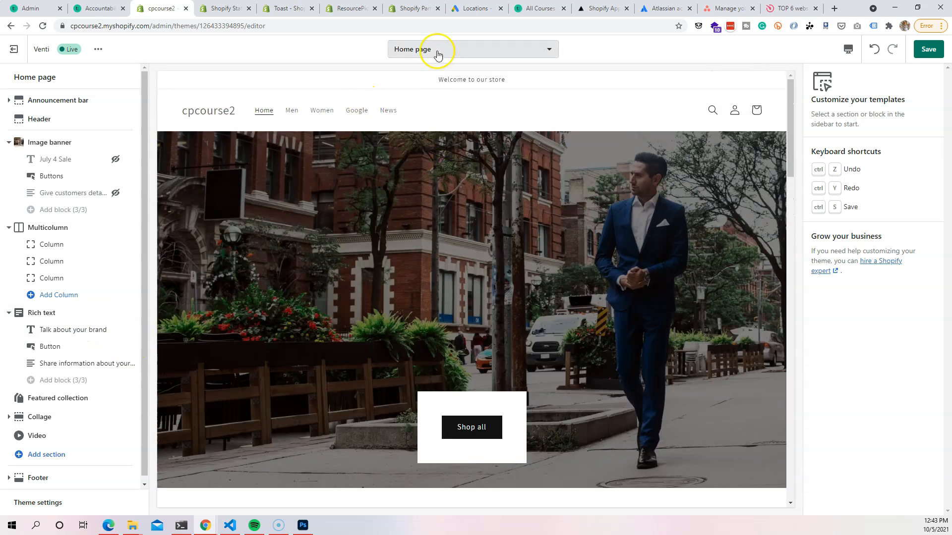
{"action": "left_click", "coordinate": [438, 52]}
{"action": "scroll", "coordinate": [453, 164], "scroll_direction": "down", "scroll_amount": 1}
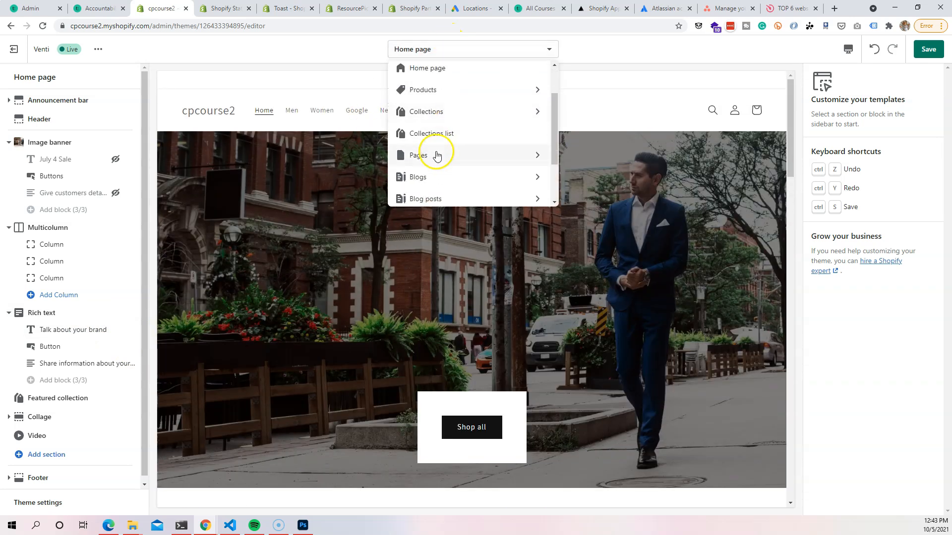
{"action": "left_click", "coordinate": [437, 155]}
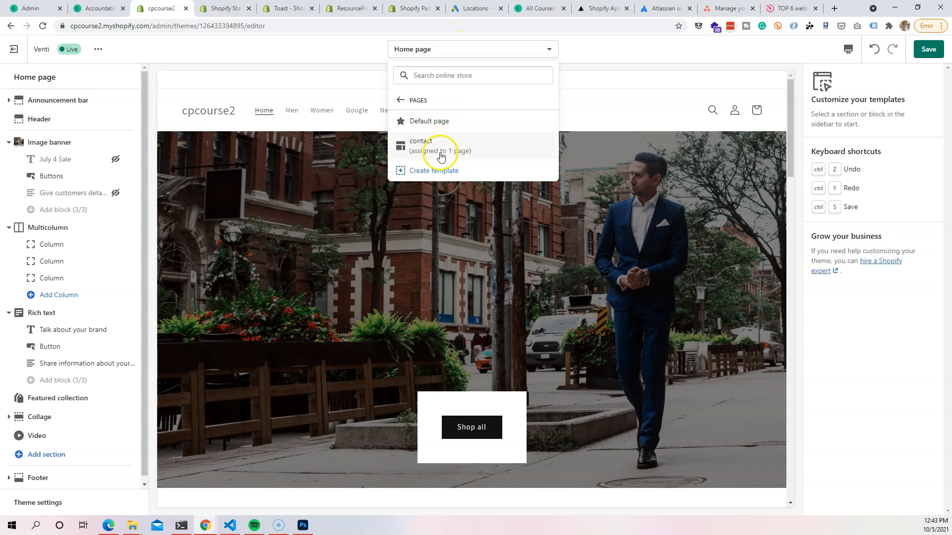
{"action": "left_click", "coordinate": [401, 101]}
{"action": "scroll", "coordinate": [496, 109], "scroll_direction": "down", "scroll_amount": 3}
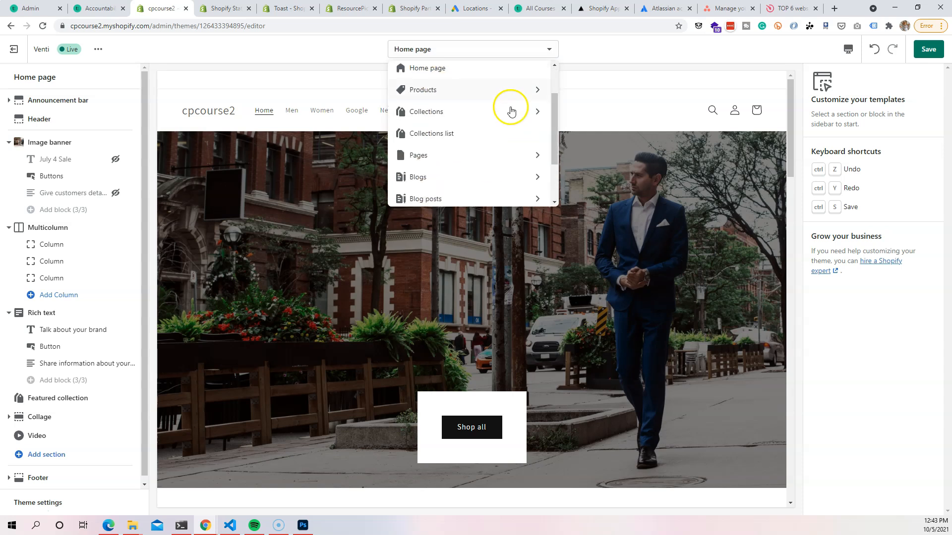
{"action": "scroll", "coordinate": [454, 115], "scroll_direction": "up", "scroll_amount": 2}
{"action": "scroll", "coordinate": [435, 128], "scroll_direction": "down", "scroll_amount": 1}
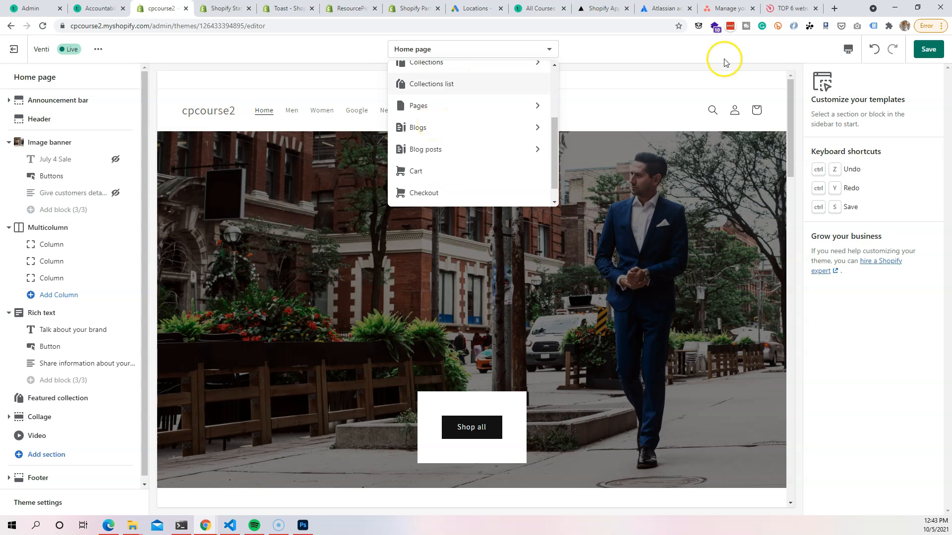
Step: Switch to the Elfsight examples page and review the accordion FAQ example
{"action": "left_click", "coordinate": [789, 8]}
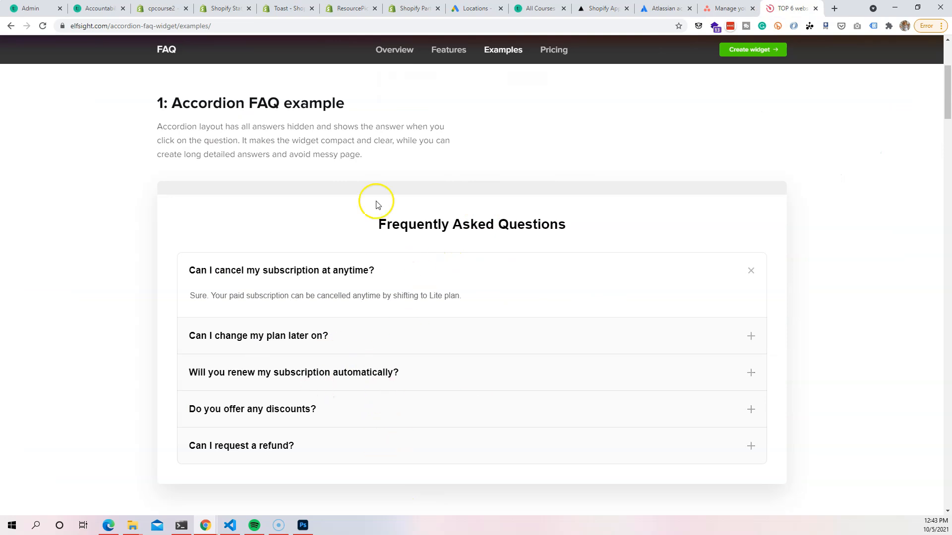
{"action": "scroll", "coordinate": [372, 218], "scroll_direction": "up", "scroll_amount": 4}
{"action": "scroll", "coordinate": [376, 263], "scroll_direction": "down", "scroll_amount": 4}
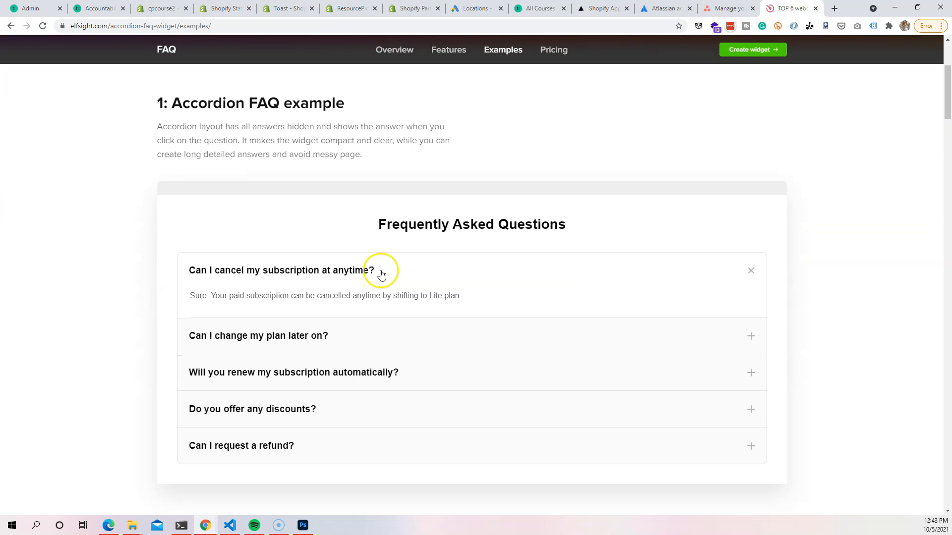
Step: Switch to the Asana website and review the features of the Basic, Premium and Business pricing plans
{"action": "left_click", "coordinate": [724, 9]}
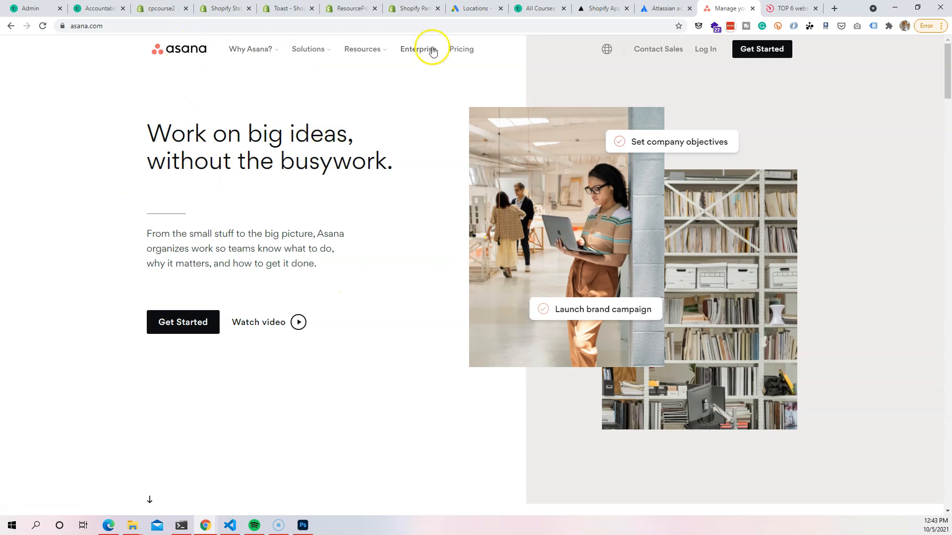
{"action": "left_click", "coordinate": [456, 53]}
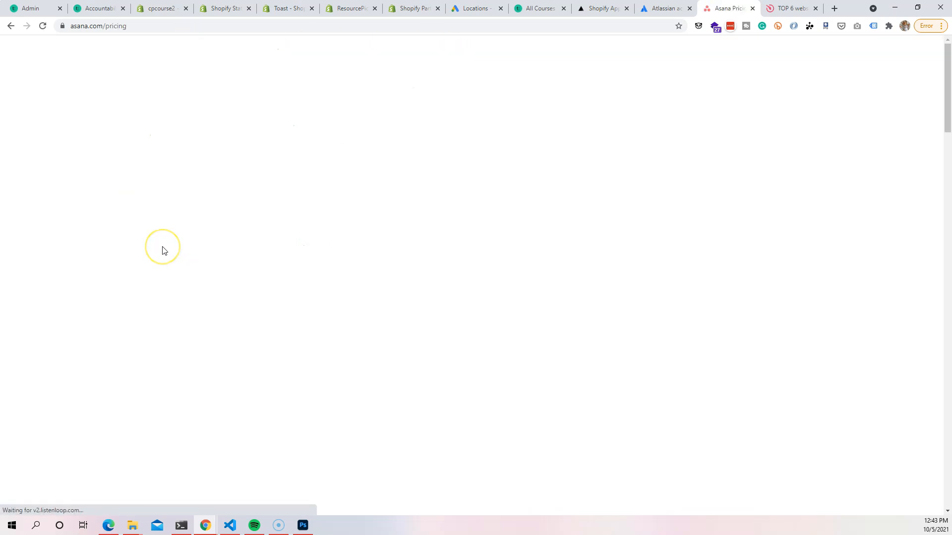
{"action": "scroll", "coordinate": [219, 212], "scroll_direction": "down", "scroll_amount": 3}
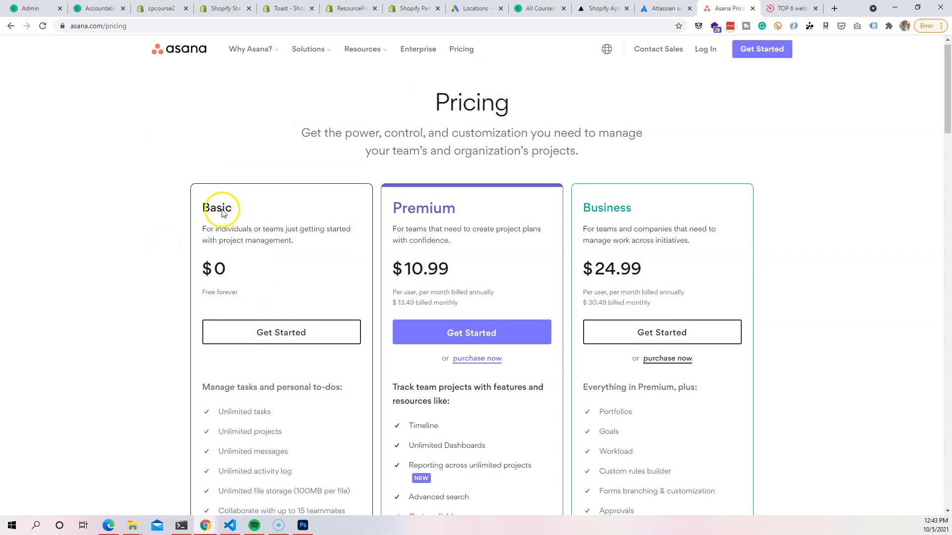
{"action": "scroll", "coordinate": [277, 232], "scroll_direction": "down", "scroll_amount": 4}
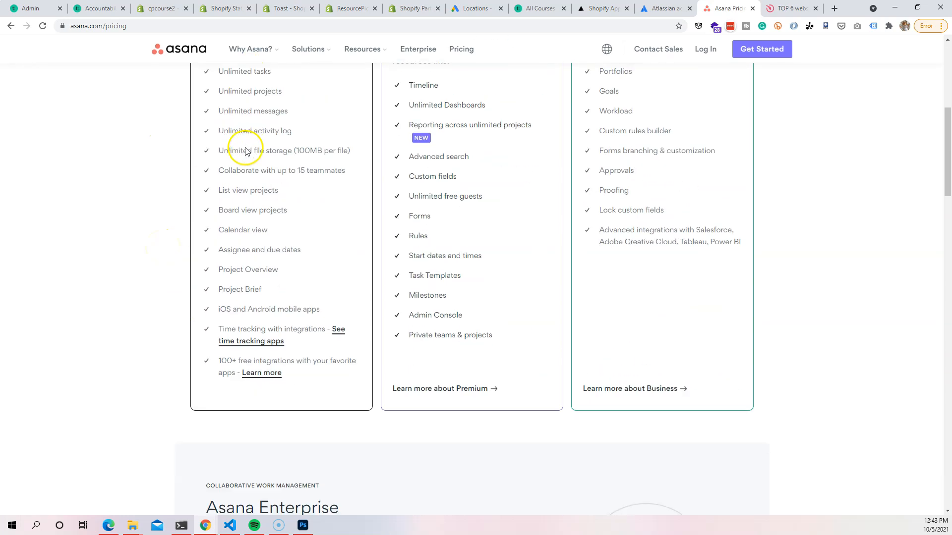
Step: Log in to Asana with the Google option and check the workspaces available to the account
{"action": "left_click", "coordinate": [10, 27]}
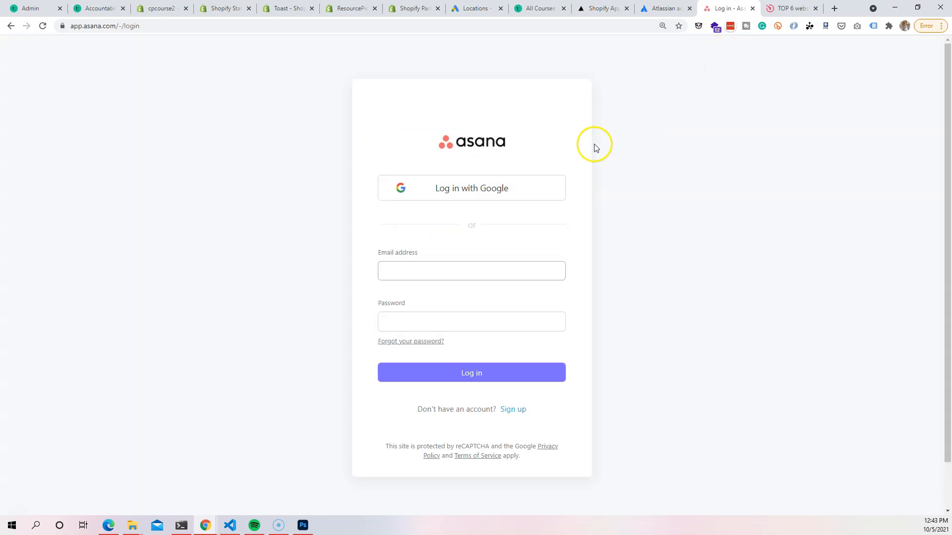
{"action": "left_click", "coordinate": [495, 187]}
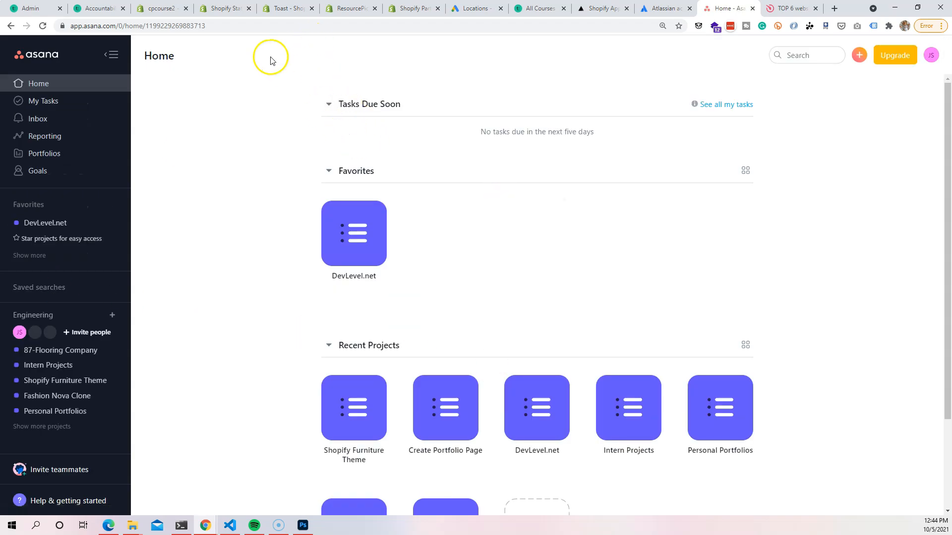
{"action": "scroll", "coordinate": [272, 163], "scroll_direction": "down", "scroll_amount": 2}
{"action": "scroll", "coordinate": [322, 223], "scroll_direction": "up", "scroll_amount": 2}
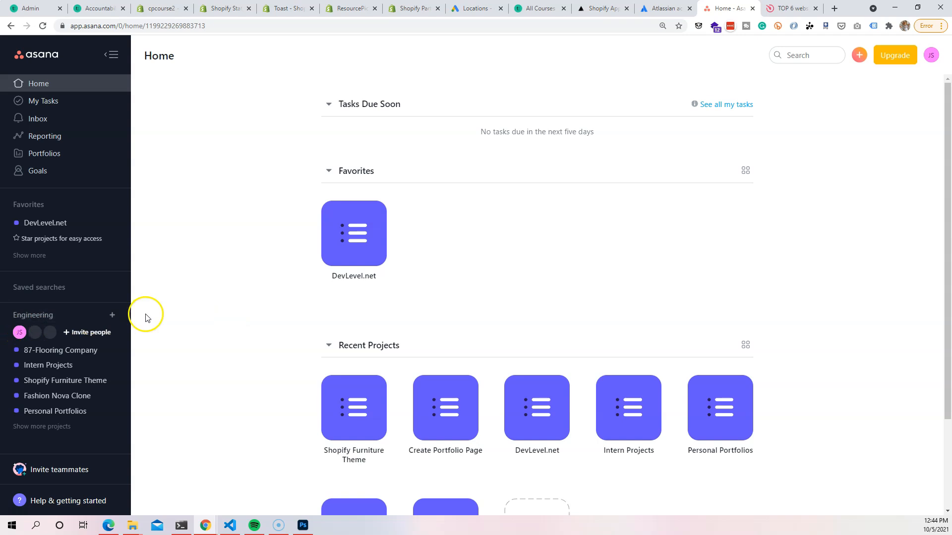
{"action": "left_click", "coordinate": [933, 55]}
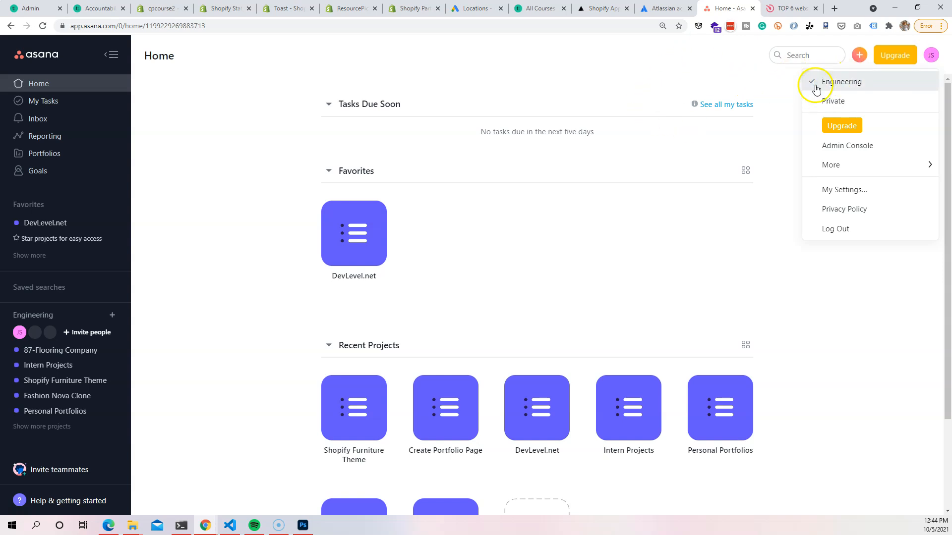
{"action": "left_click", "coordinate": [640, 90]}
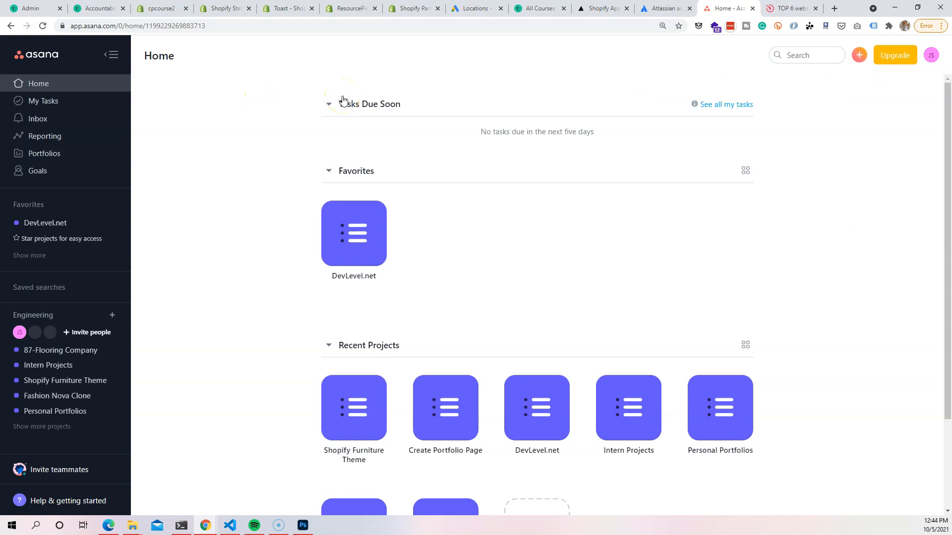
Step: Start a new blank project in Asana and name it FAQ'R'US
{"action": "left_click", "coordinate": [792, 9]}
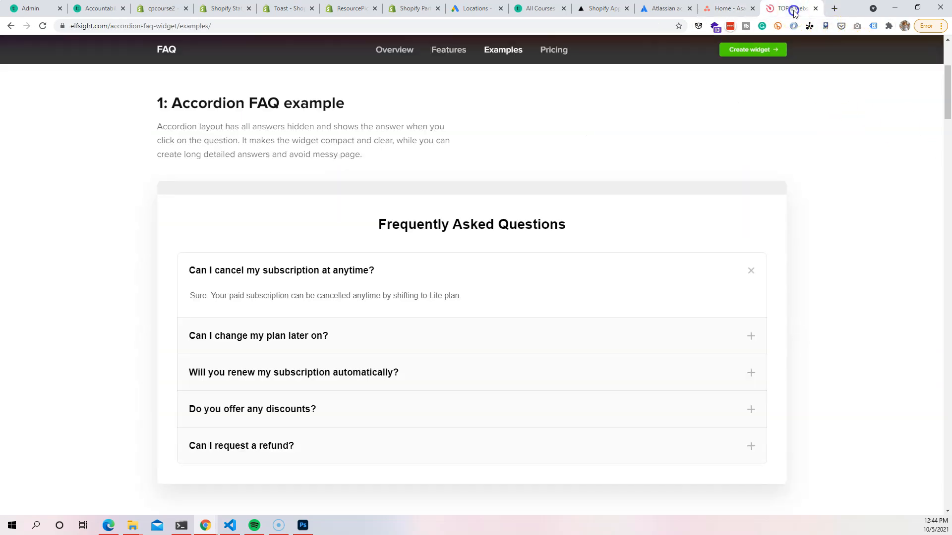
{"action": "left_click", "coordinate": [725, 8]}
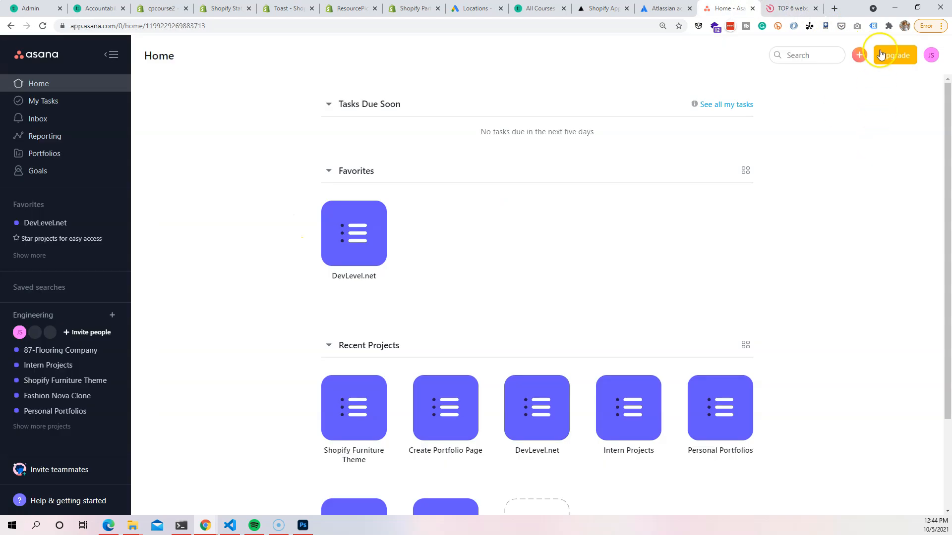
{"action": "left_click", "coordinate": [856, 58]}
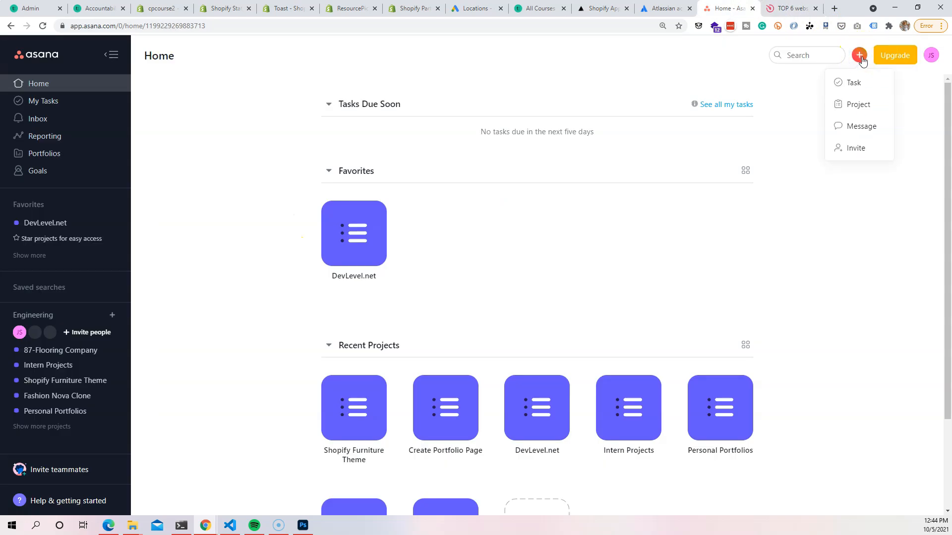
{"action": "left_click", "coordinate": [862, 98]}
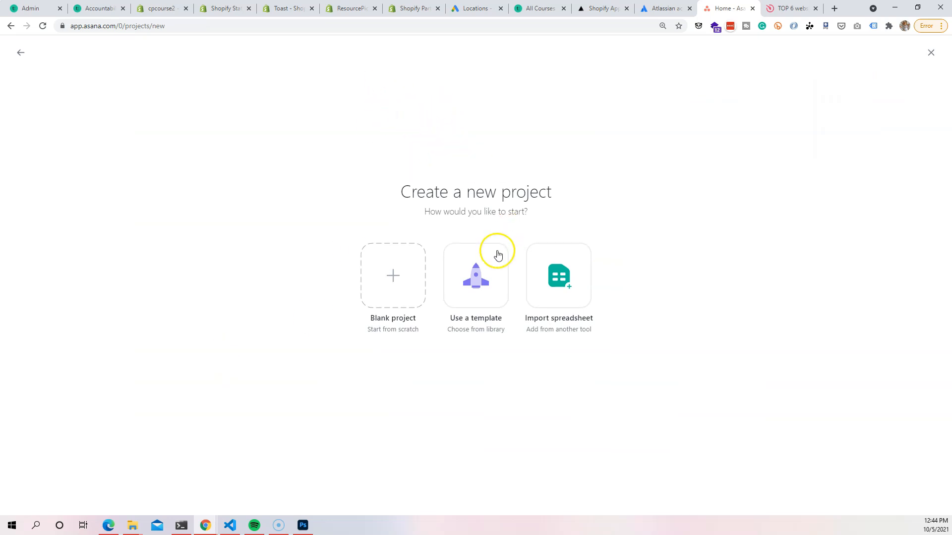
{"action": "left_click", "coordinate": [382, 274]}
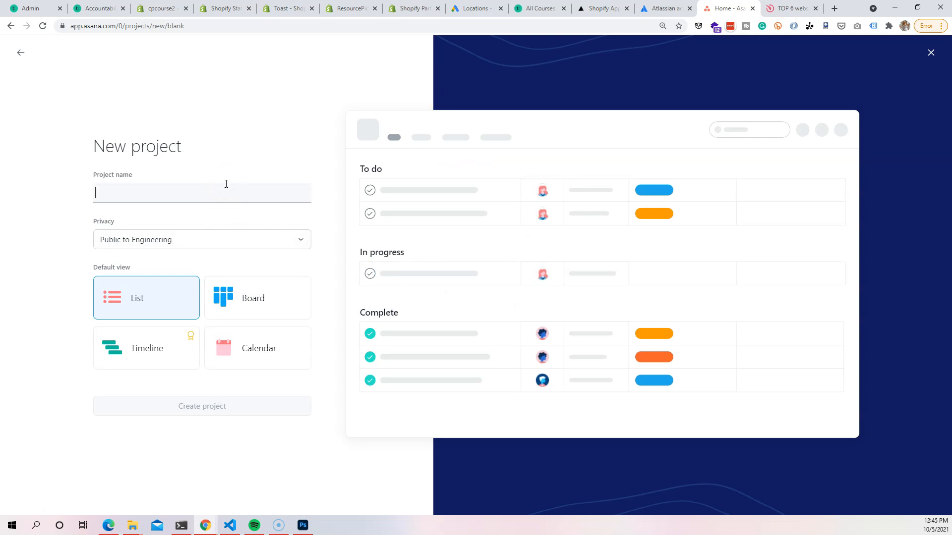
{"action": "type", "text": "FAQ'R'US"}
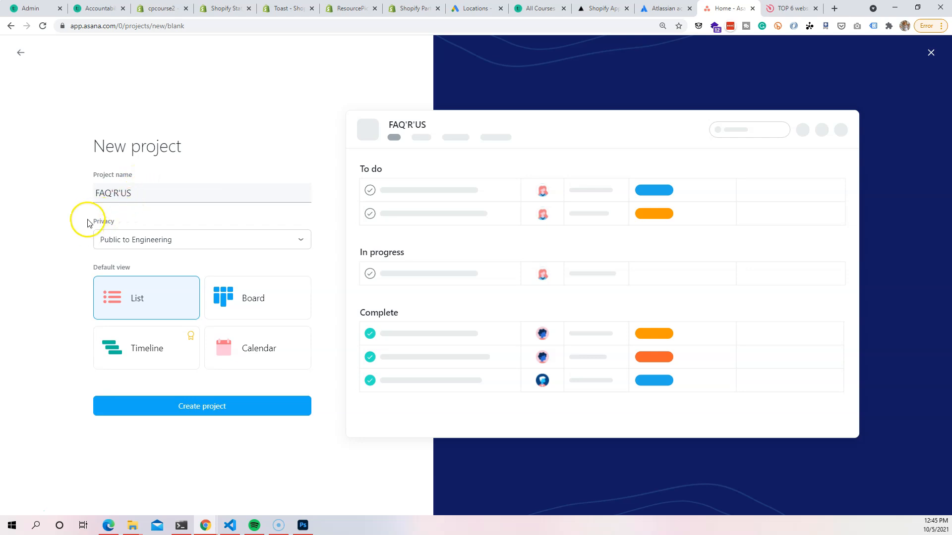
Step: Keep the project's privacy as Public to Engineering, choose Board as the default view and create the project
{"action": "left_click", "coordinate": [155, 241]}
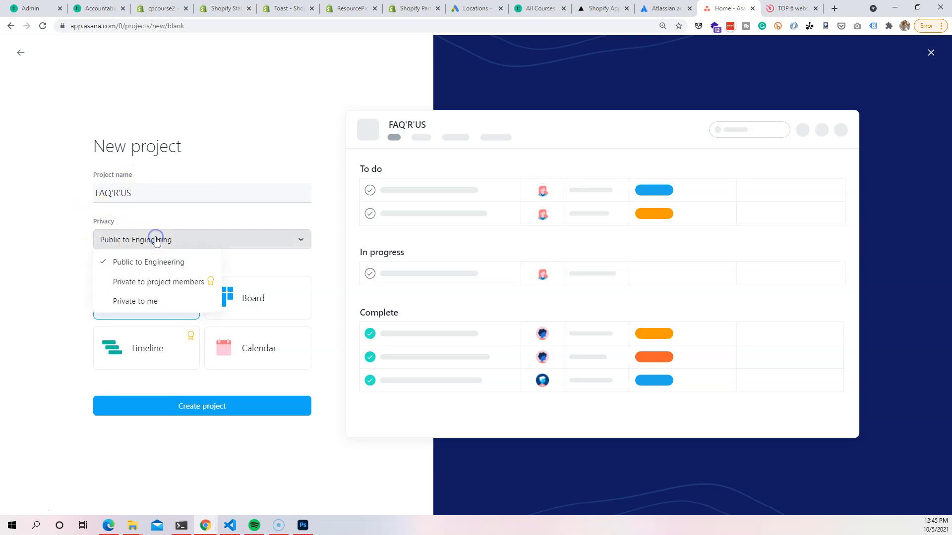
{"action": "left_click", "coordinate": [187, 263]}
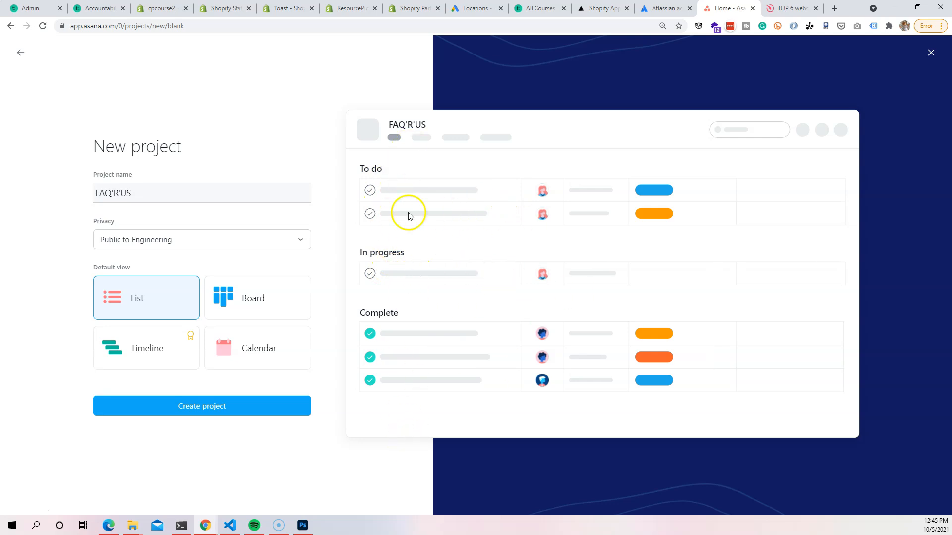
{"action": "left_click", "coordinate": [235, 300]}
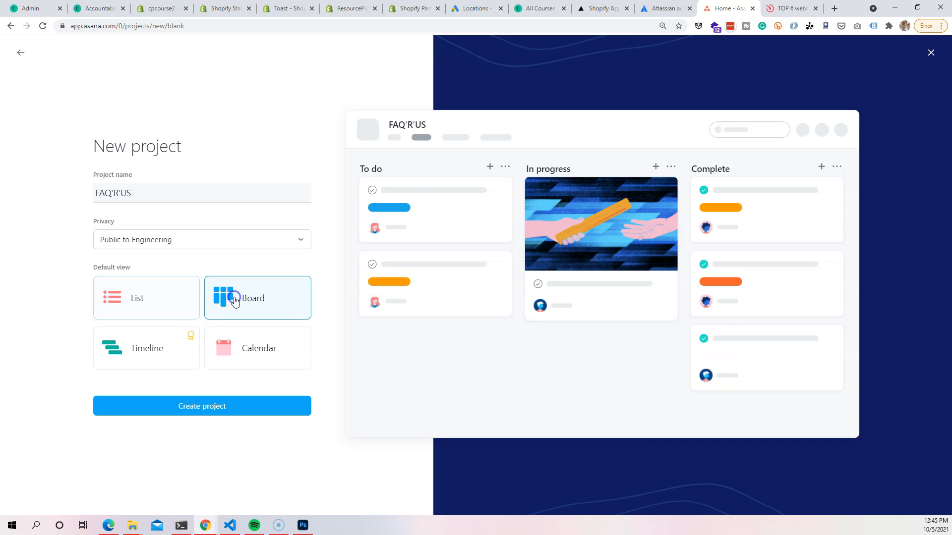
{"action": "left_click", "coordinate": [205, 414]}
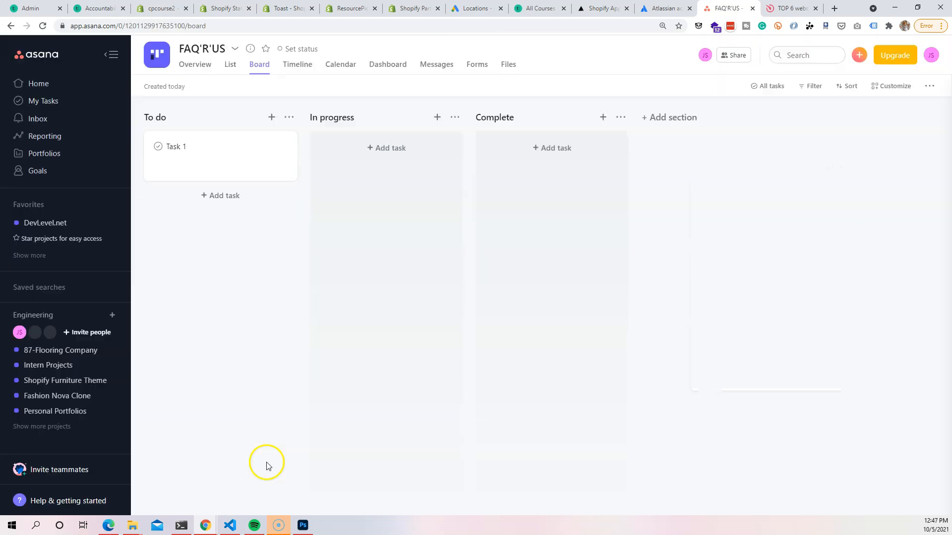
Step: Rename Task 1 to Features For App and describe four features: multi-store use, multiple FAQs, one free three-question FAQ before subscription, and sorting by most clicked question
{"action": "left_click", "coordinate": [232, 157]}
{"action": "triple_click", "coordinate": [675, 116]}
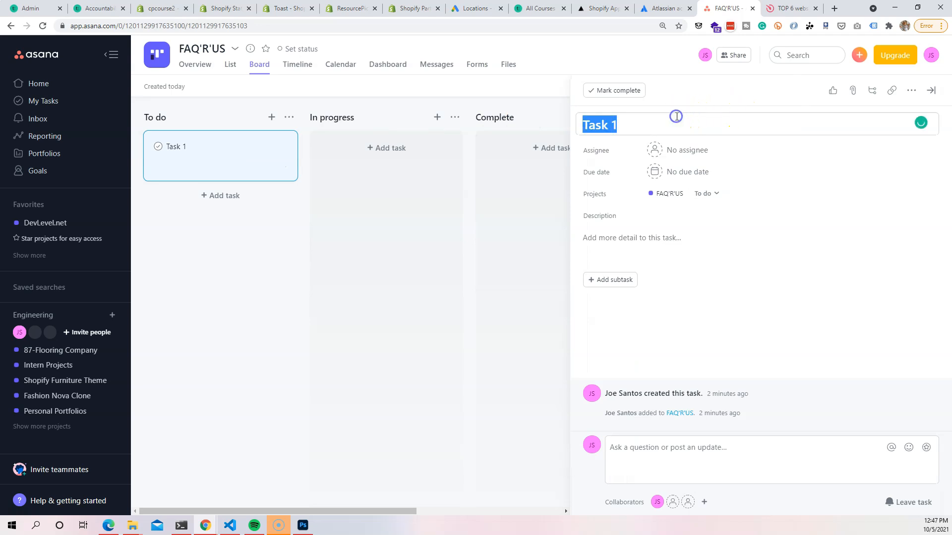
{"action": "type", "text": "Features For App"}
{"action": "left_click", "coordinate": [606, 240]}
{"action": "left_click", "coordinate": [652, 333]}
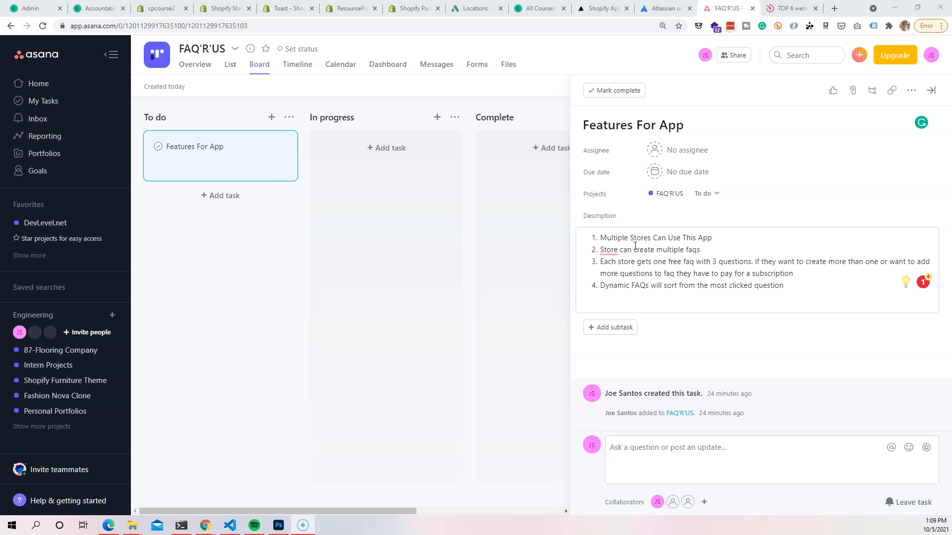
Step: Review the feature list in the Features For App description and compare it with the Elfsight accordion FAQ example
{"action": "left_click_drag", "start_coordinate": [713, 238], "coordinate": [570, 238]}
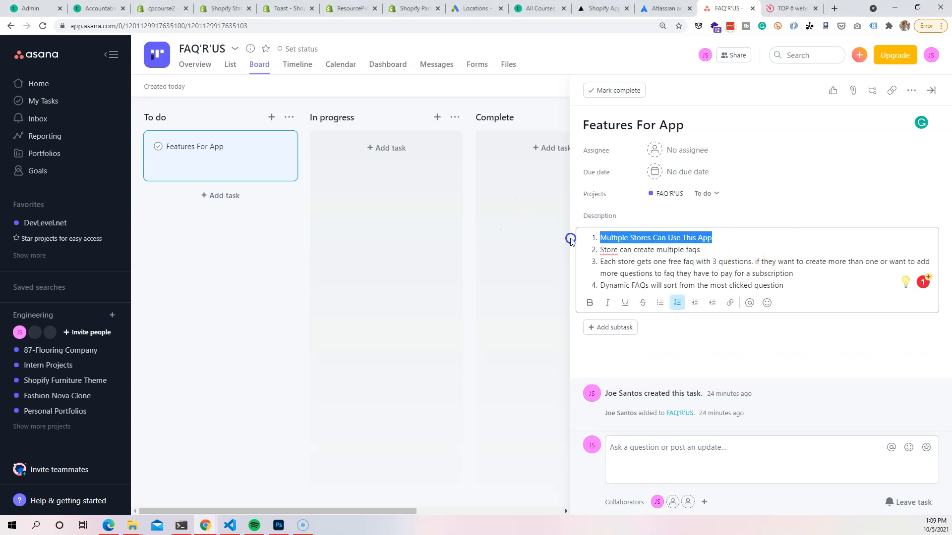
{"action": "left_click", "coordinate": [698, 250]}
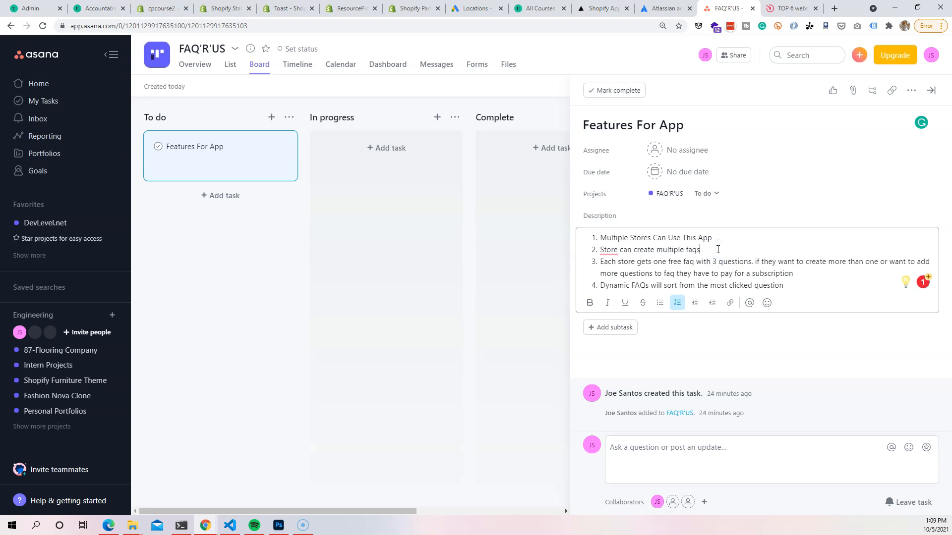
{"action": "left_click", "coordinate": [791, 9]}
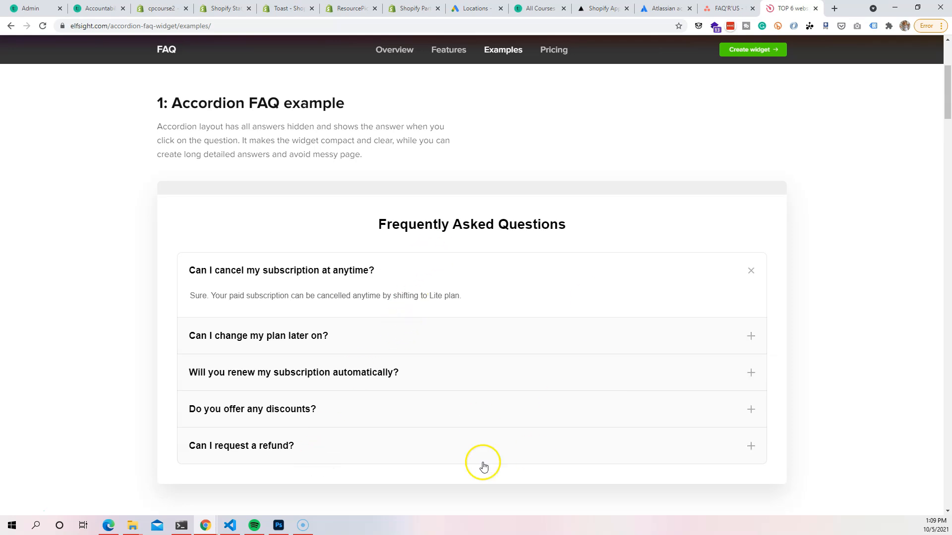
{"action": "left_click", "coordinate": [414, 355]}
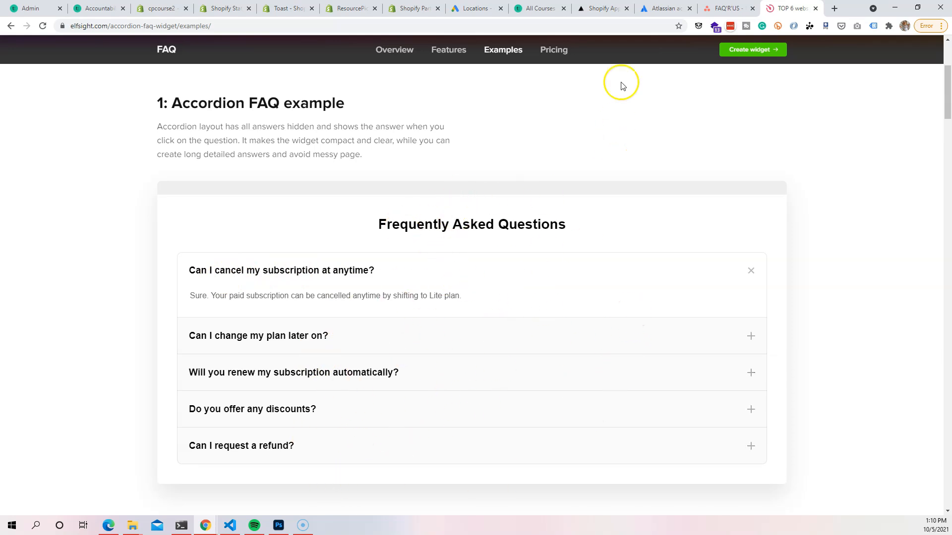
{"action": "left_click", "coordinate": [727, 8]}
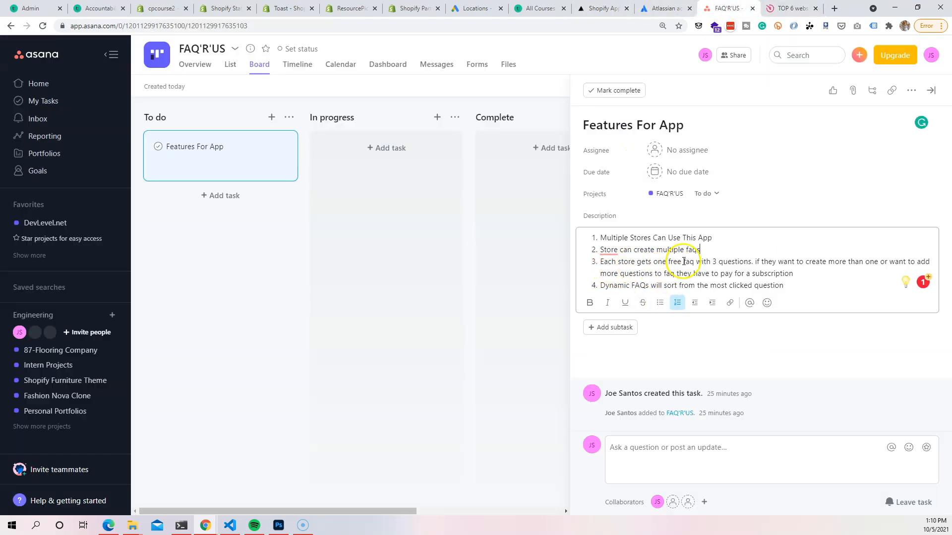
{"action": "key", "text": "ctrl+Tab"}
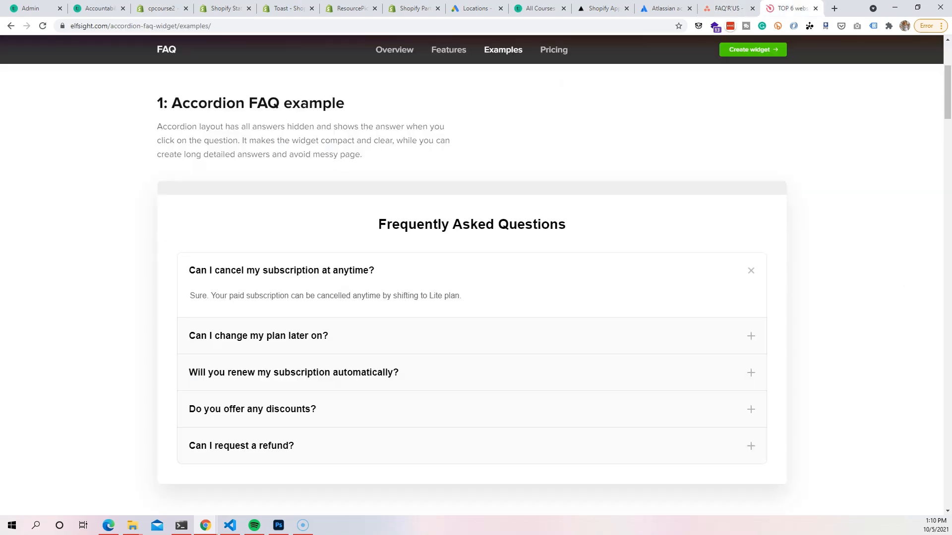
{"action": "left_click", "coordinate": [728, 9]}
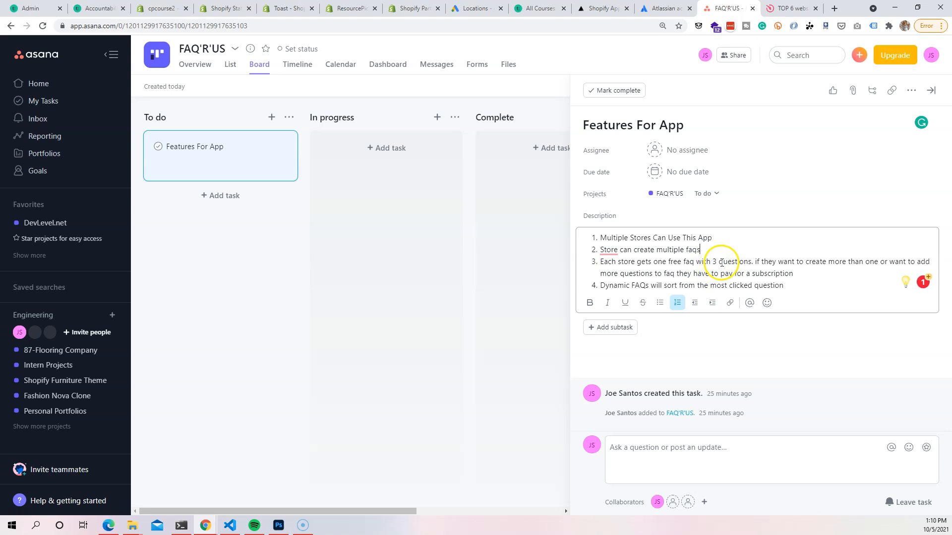
{"action": "key", "text": "ctrl+Tab"}
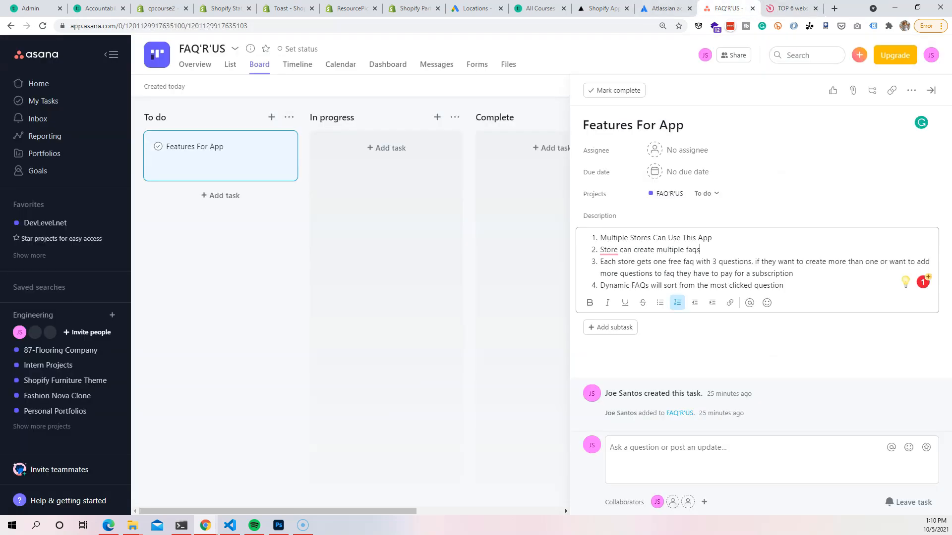
{"action": "left_click", "coordinate": [726, 8]}
{"action": "left_click_drag", "start_coordinate": [598, 286], "coordinate": [784, 290]}
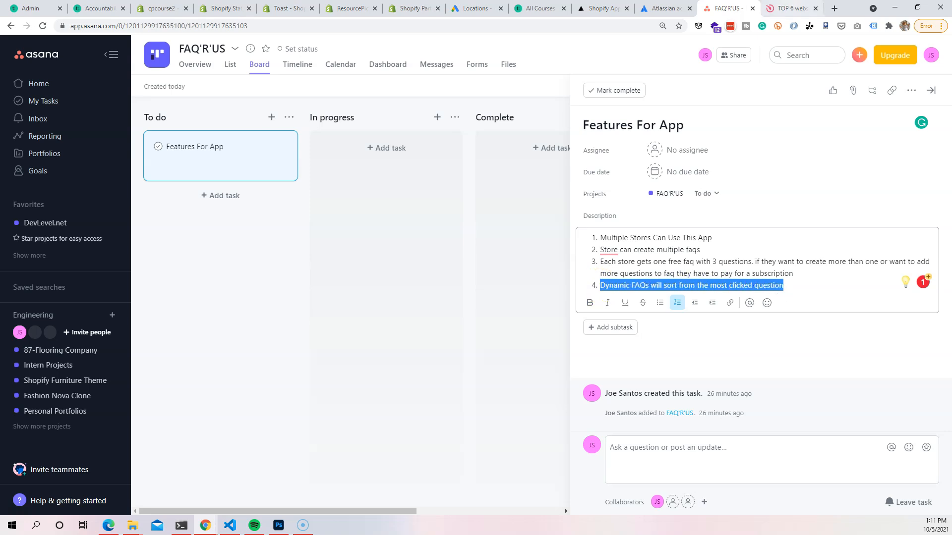
Step: Switch to the Elfsight examples page and examine how the accordion FAQ's questions expand and collapse
{"action": "left_click", "coordinate": [792, 8]}
{"action": "left_click", "coordinate": [377, 270]}
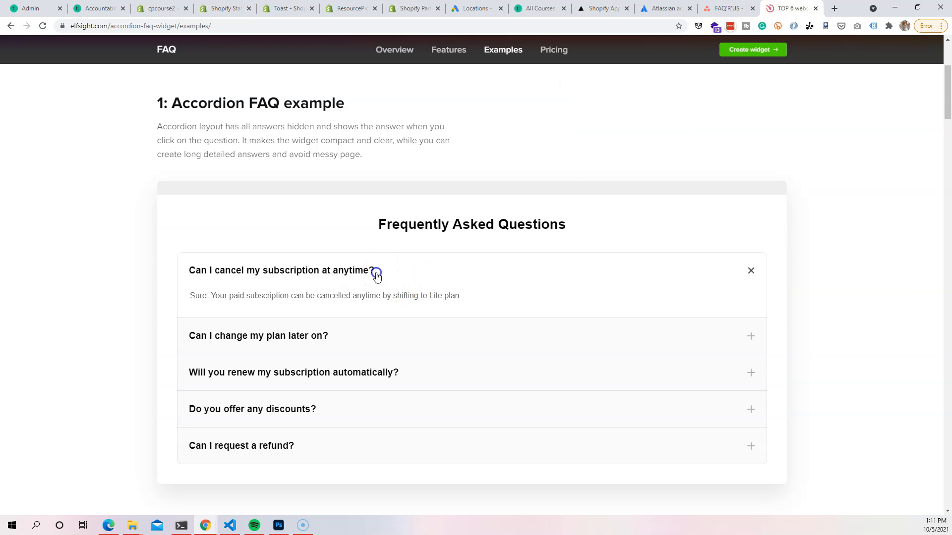
{"action": "left_click", "coordinate": [403, 270]}
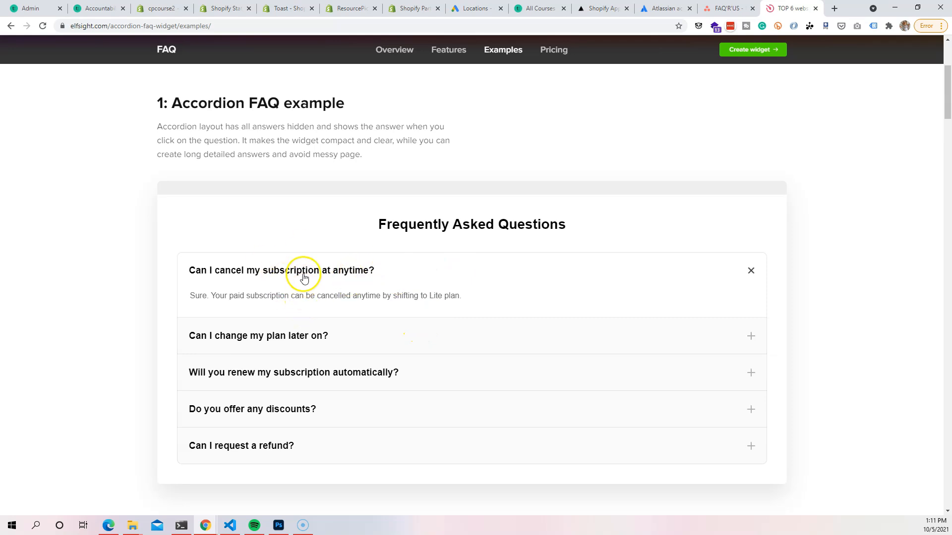
{"action": "left_click", "coordinate": [385, 371]}
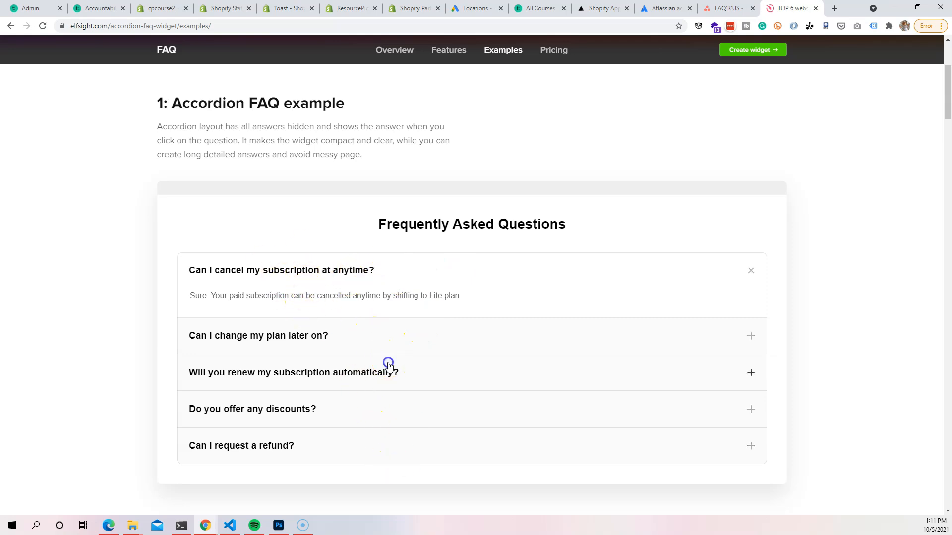
{"action": "left_click", "coordinate": [421, 423]}
{"action": "left_click", "coordinate": [445, 451]}
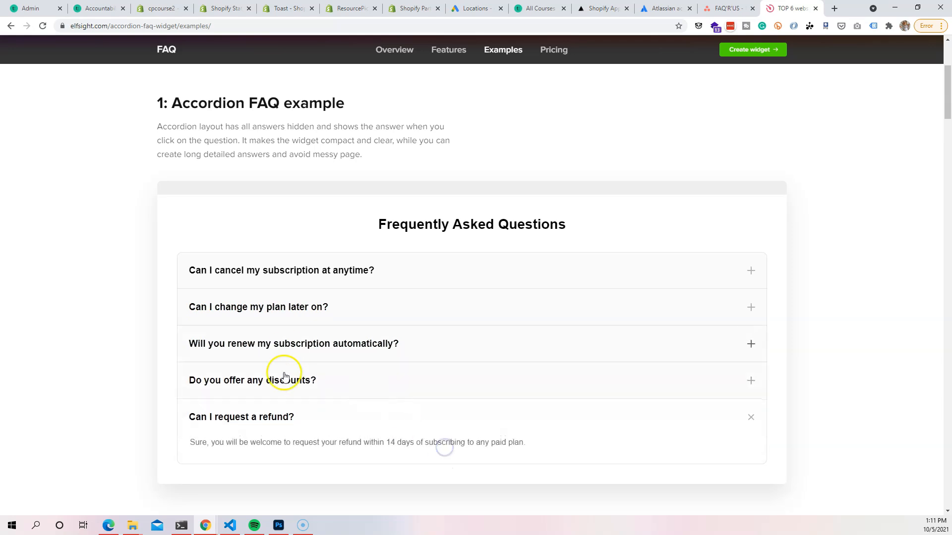
{"action": "left_click", "coordinate": [317, 422]}
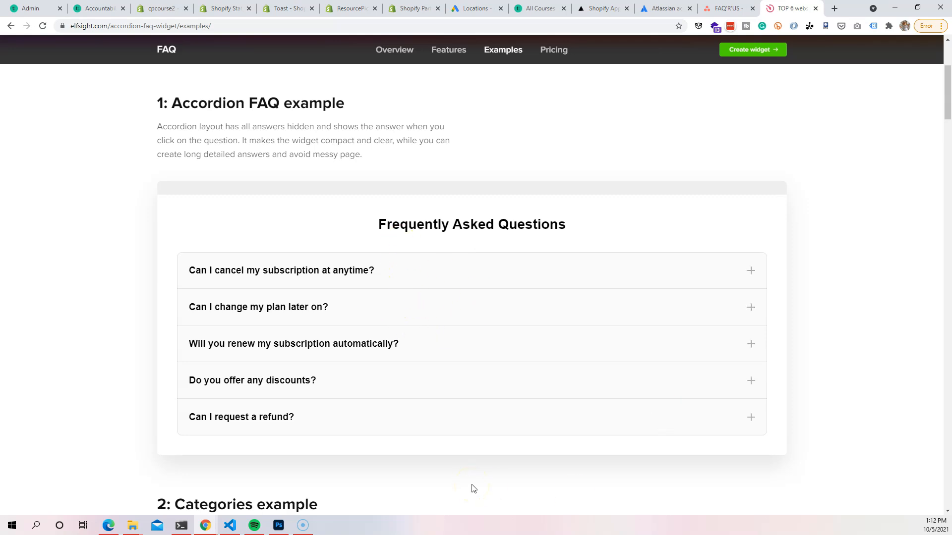
{"action": "left_click", "coordinate": [440, 406]}
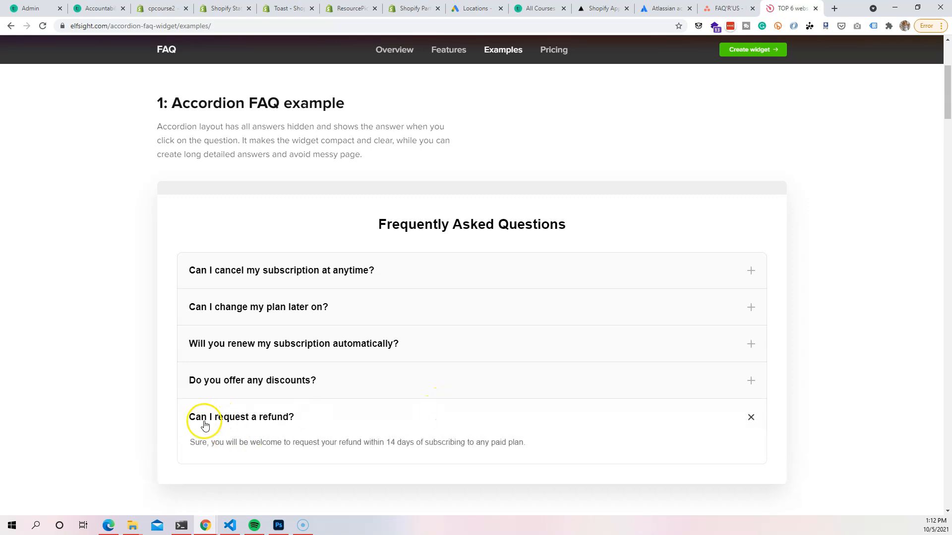
{"action": "left_click", "coordinate": [248, 425]}
{"action": "left_click", "coordinate": [289, 425]}
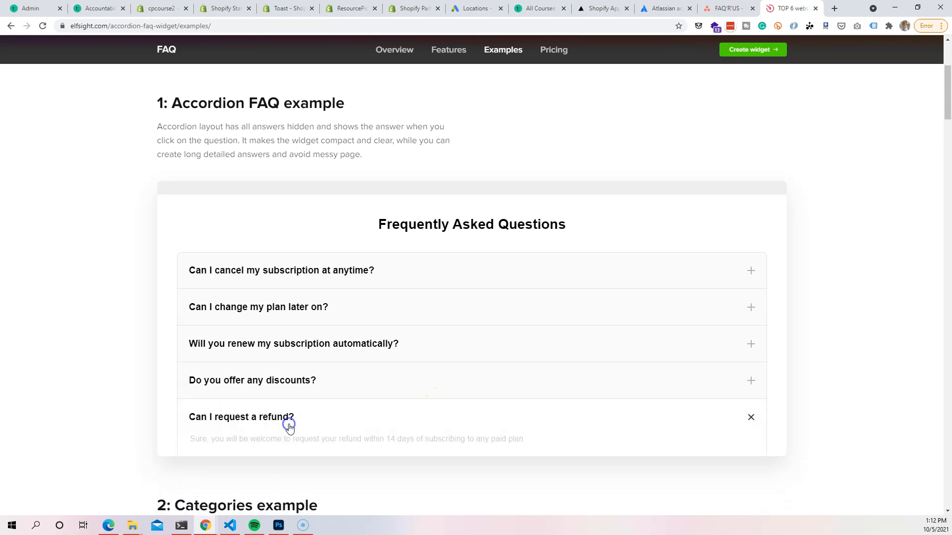
{"action": "left_click", "coordinate": [289, 425]}
{"action": "left_click", "coordinate": [306, 429]}
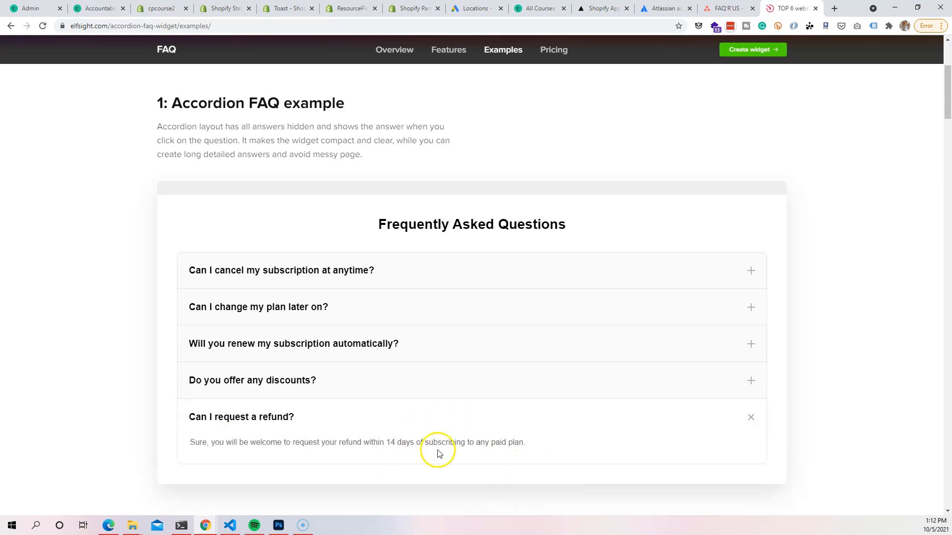
{"action": "left_click", "coordinate": [325, 410]}
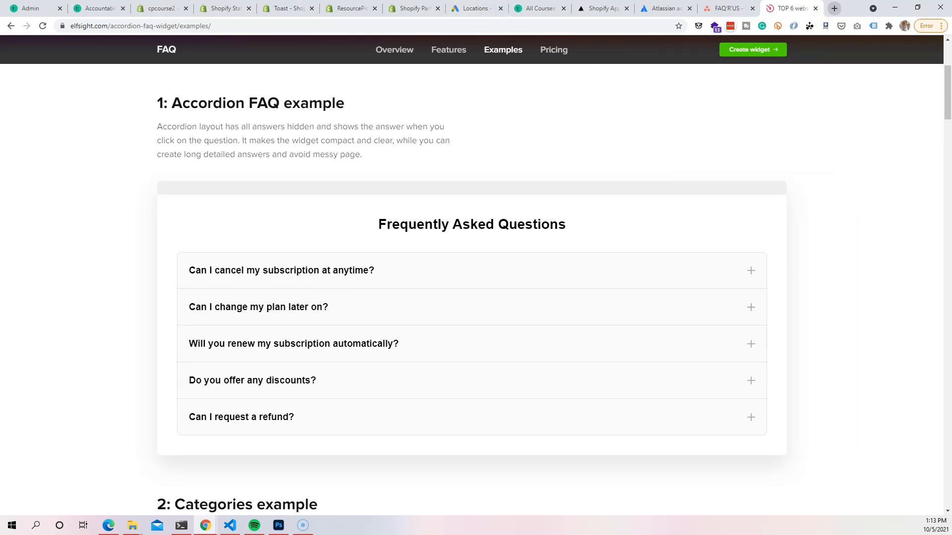
Step: Search the web for "shopify appstore" in a new browser tab and open the Shopify App Store
{"action": "left_click", "coordinate": [835, 9]}
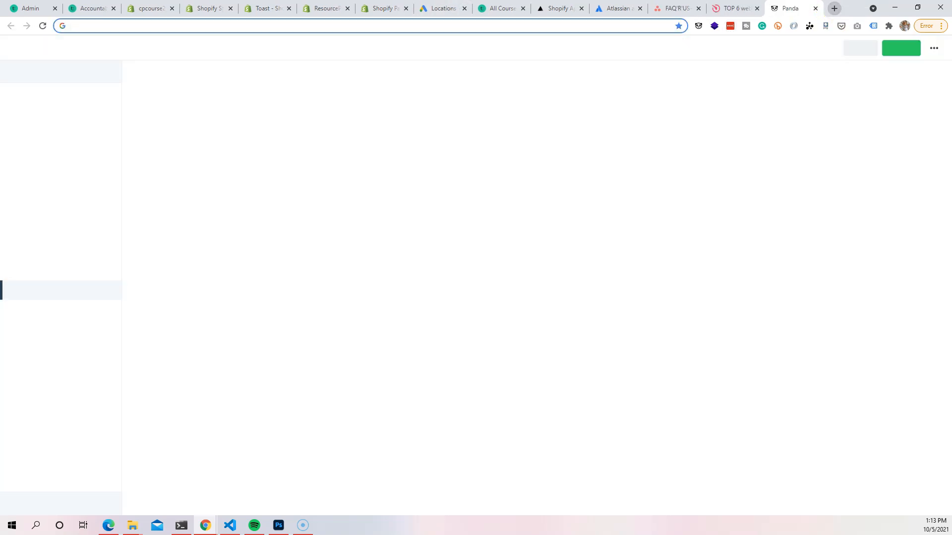
{"action": "type", "text": "shopify app"}
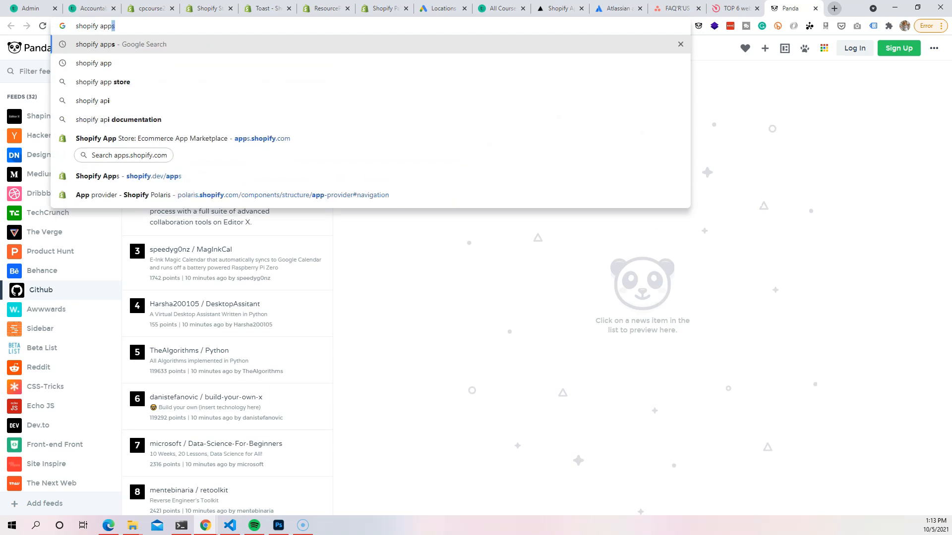
{"action": "type", "text": "store"}
{"action": "key", "text": "Return"}
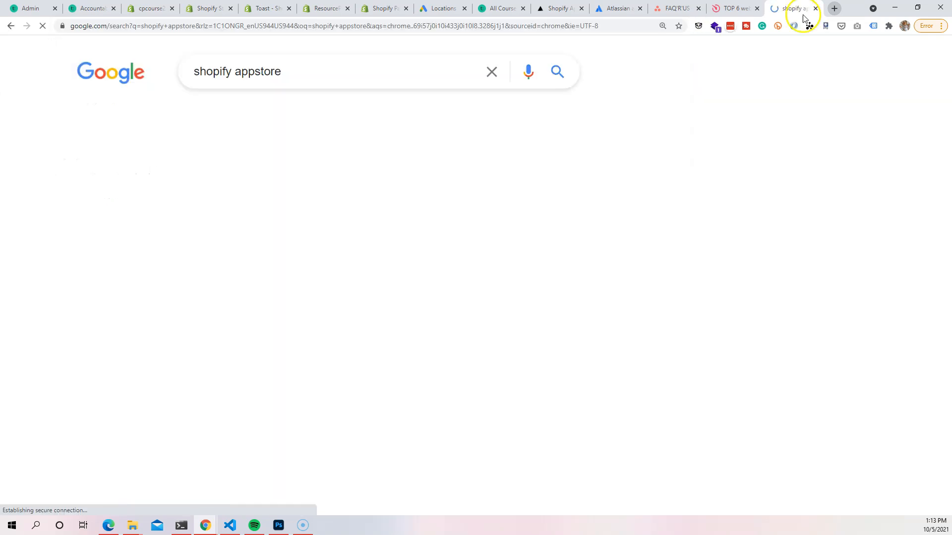
{"action": "left_click", "coordinate": [238, 366]}
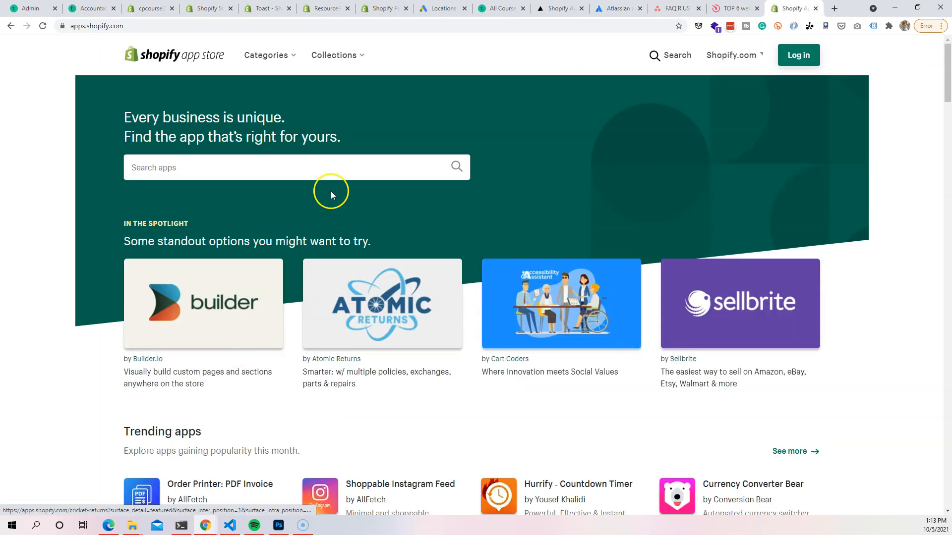
Step: Search the Shopify App Store for "faqs"
{"action": "scroll", "coordinate": [436, 108], "scroll_direction": "down", "scroll_amount": 3}
{"action": "scroll", "coordinate": [438, 114], "scroll_direction": "up", "scroll_amount": 3}
{"action": "left_click", "coordinate": [299, 167]}
{"action": "type", "text": "faqs"}
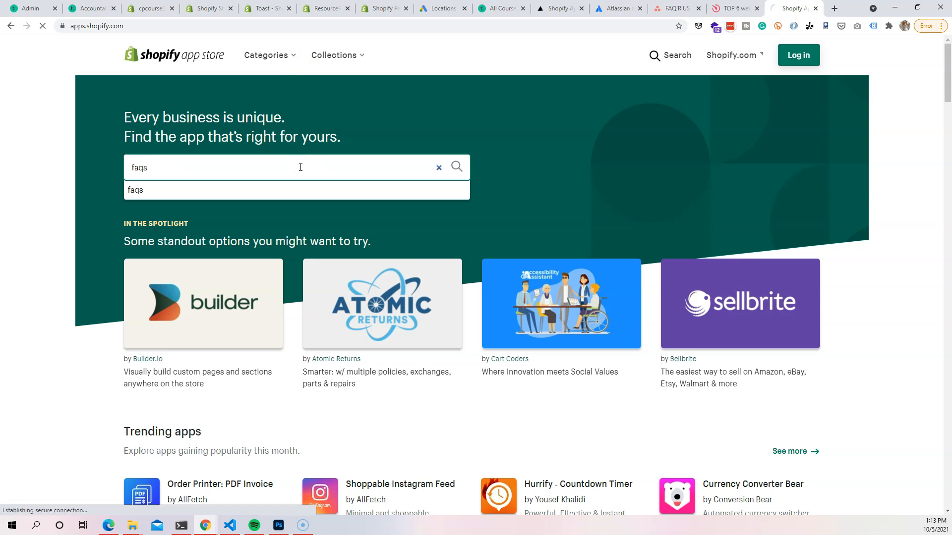
Step: Look through the FAQ search results and compare the listed apps' descriptions, ratings and pricing plans
{"action": "key", "text": "Return"}
{"action": "scroll", "coordinate": [397, 91], "scroll_direction": "down", "scroll_amount": 2}
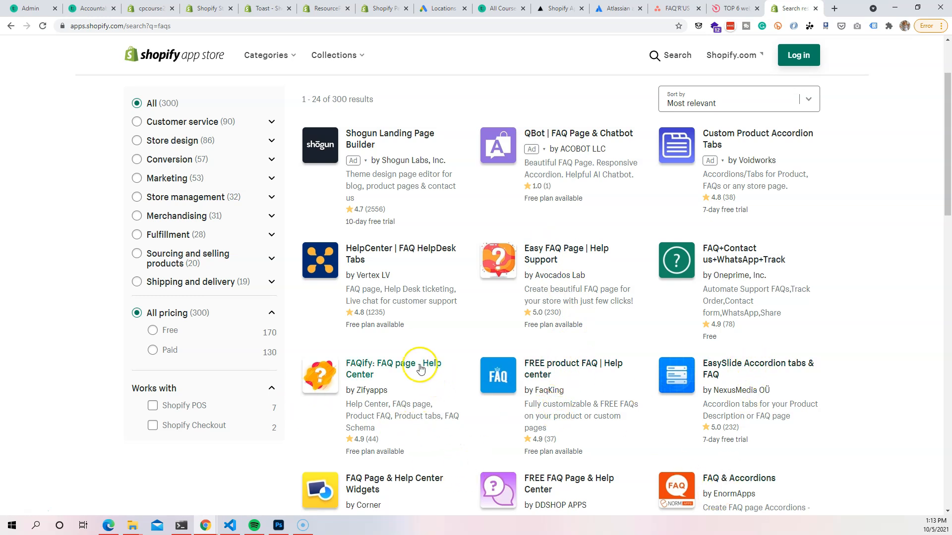
{"action": "scroll", "coordinate": [424, 379], "scroll_direction": "down", "scroll_amount": 1}
{"action": "scroll", "coordinate": [424, 378], "scroll_direction": "down", "scroll_amount": 1}
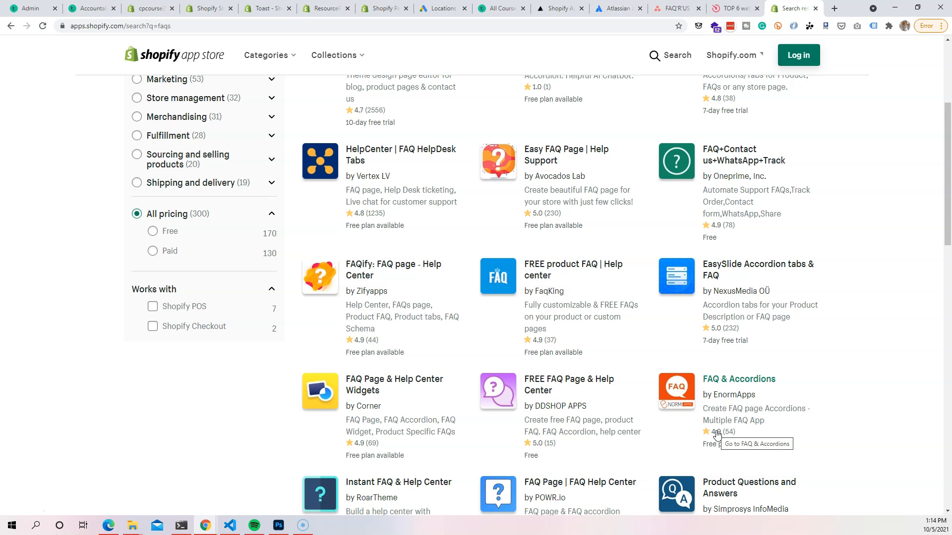
Step: Open the Easy FAQ Page | Help Support listing and read its feature highlights and description
{"action": "left_click", "coordinate": [574, 154]}
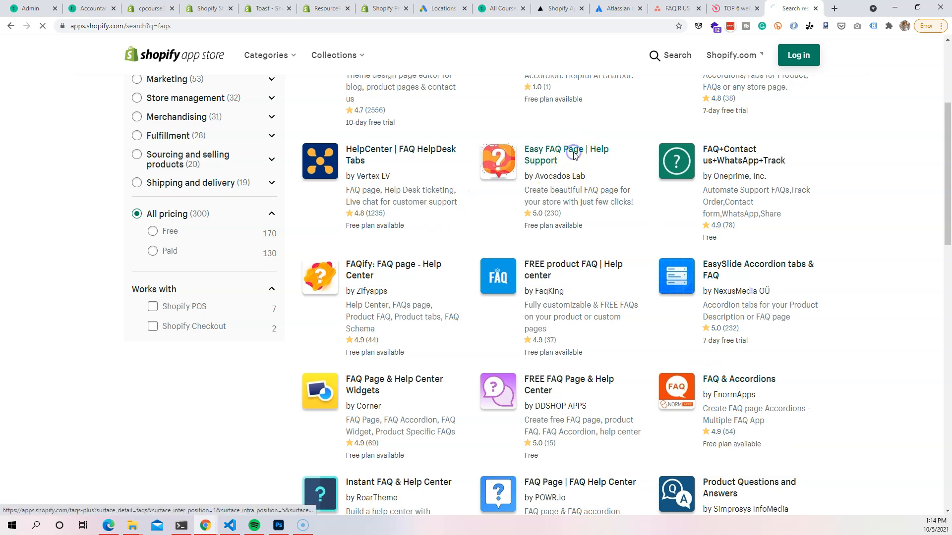
{"action": "scroll", "coordinate": [620, 397], "scroll_direction": "down", "scroll_amount": 4}
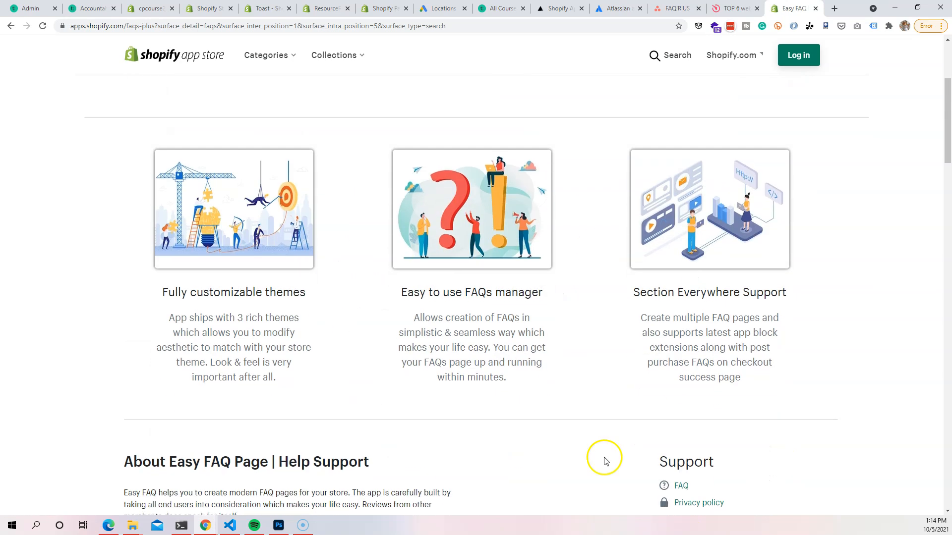
{"action": "scroll", "coordinate": [499, 298], "scroll_direction": "down", "scroll_amount": 2}
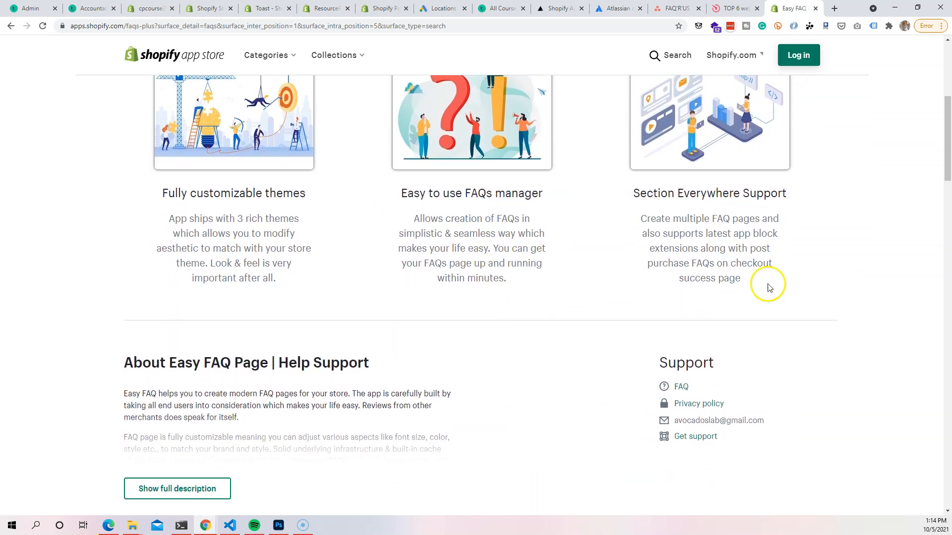
{"action": "scroll", "coordinate": [629, 362], "scroll_direction": "down", "scroll_amount": 1}
{"action": "scroll", "coordinate": [480, 355], "scroll_direction": "down", "scroll_amount": 1}
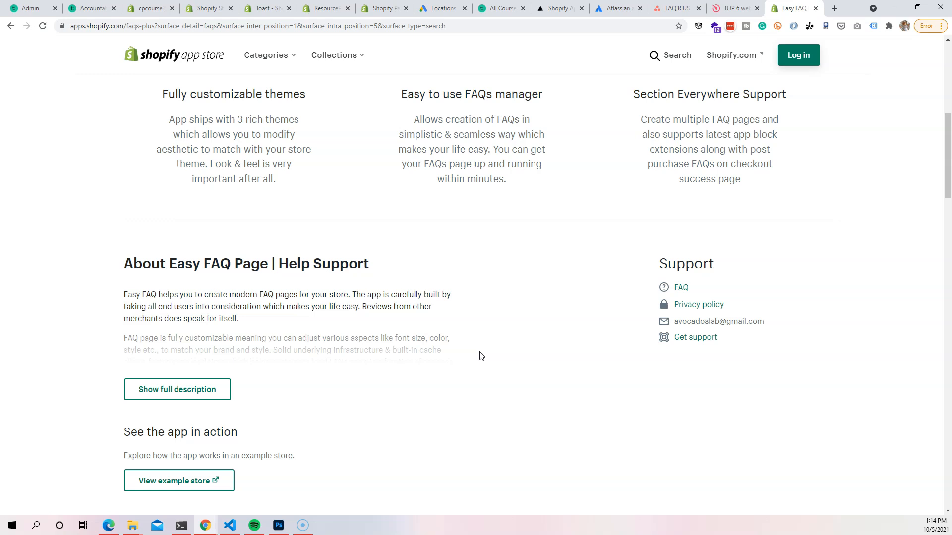
{"action": "scroll", "coordinate": [471, 357], "scroll_direction": "down", "scroll_amount": 3}
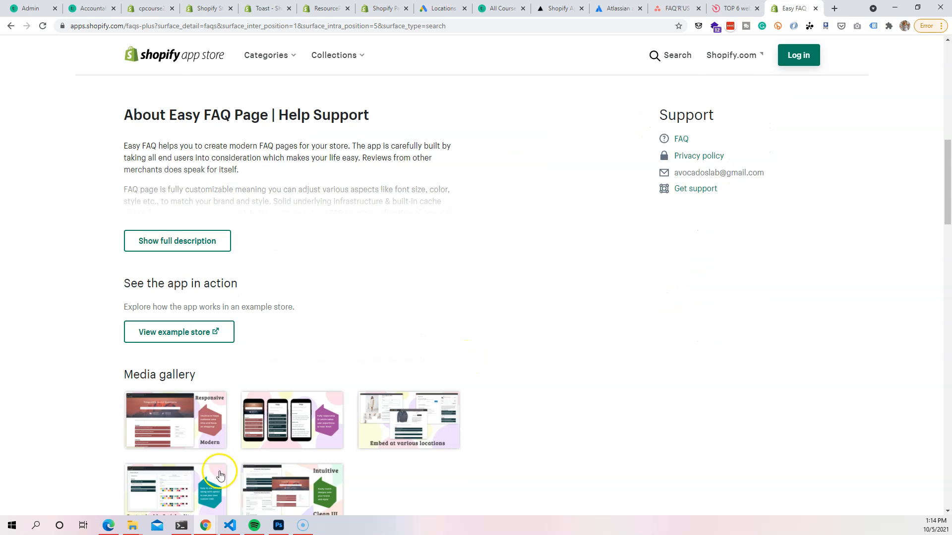
Step: View the Easy FAQ Page media gallery images from the mobile layouts to the customizable editor, and close the gallery
{"action": "left_click", "coordinate": [296, 437]}
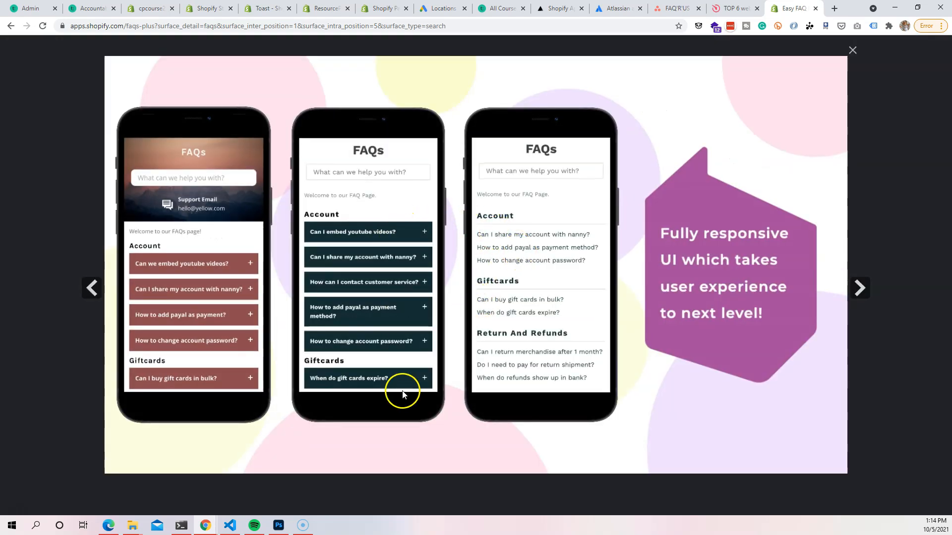
{"action": "left_click", "coordinate": [867, 293]}
{"action": "left_click", "coordinate": [866, 292]}
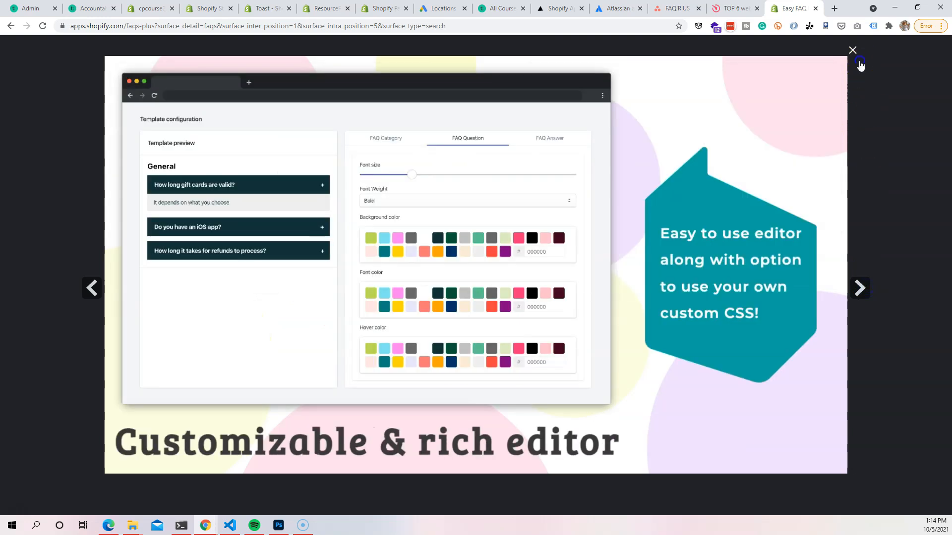
{"action": "left_click", "coordinate": [853, 51]}
Step: Examine the most recent reviews and the overall rating breakdown of Easy FAQ Page
{"action": "scroll", "coordinate": [624, 250], "scroll_direction": "down", "scroll_amount": 5}
{"action": "scroll", "coordinate": [624, 251], "scroll_direction": "down", "scroll_amount": 10}
{"action": "scroll", "coordinate": [350, 312], "scroll_direction": "up", "scroll_amount": 5}
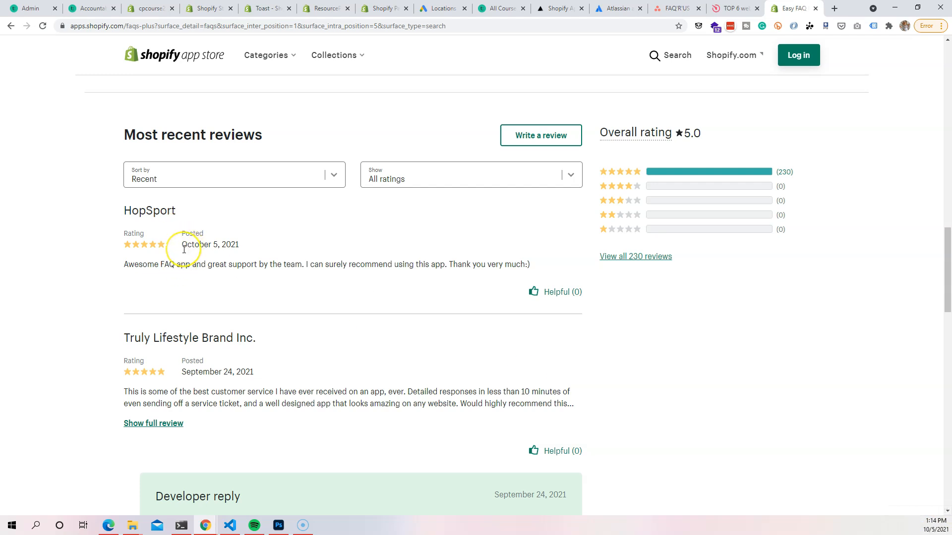
{"action": "scroll", "coordinate": [237, 254], "scroll_direction": "down", "scroll_amount": 1}
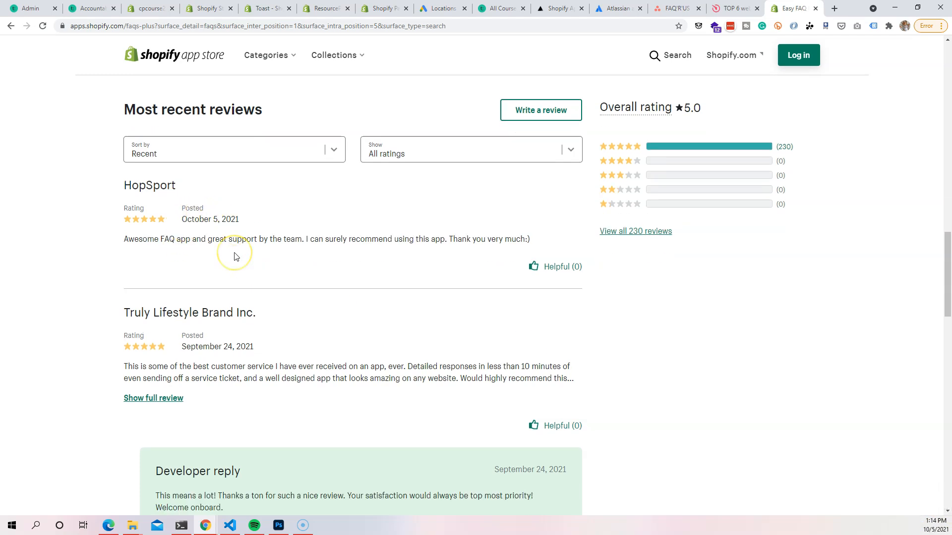
{"action": "scroll", "coordinate": [236, 255], "scroll_direction": "up", "scroll_amount": 2}
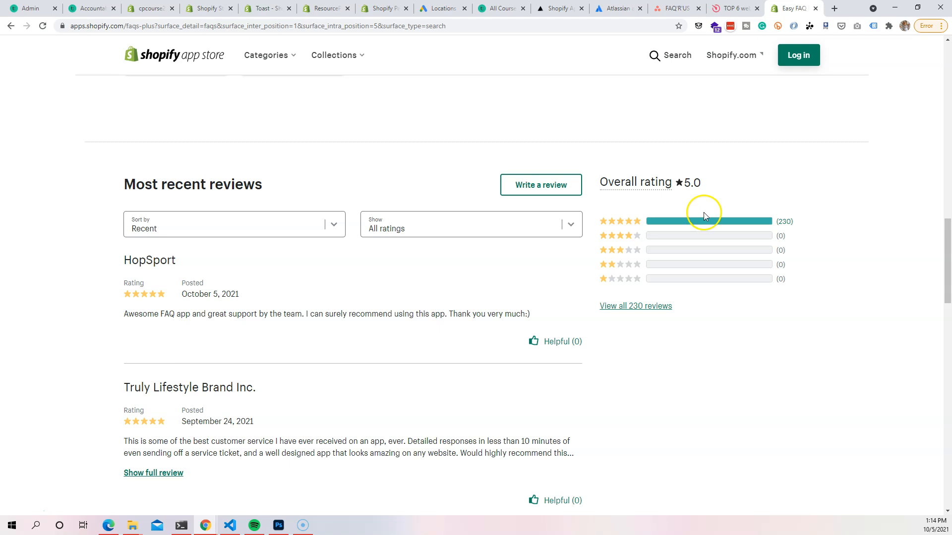
Step: Open the Windows Calculator and multiply 230 by 100 to estimate the app's installs from its reviews
{"action": "left_click", "coordinate": [12, 525]}
{"action": "type", "text": "calculator"}
{"action": "left_click", "coordinate": [64, 248]}
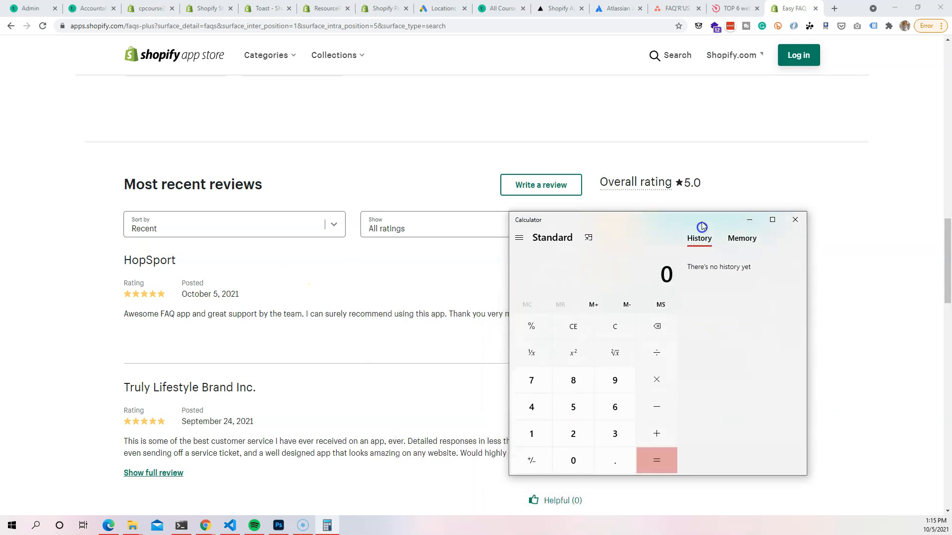
{"action": "left_click", "coordinate": [573, 434]}
{"action": "left_click", "coordinate": [615, 434]}
{"action": "left_click", "coordinate": [573, 461]}
{"action": "left_click", "coordinate": [657, 380]}
{"action": "left_click", "coordinate": [531, 434]}
{"action": "left_click", "coordinate": [573, 460]}
{"action": "left_click", "coordinate": [573, 460]}
Step: Divide the calculated product by 20 and highlight the result
{"action": "left_click", "coordinate": [656, 352]}
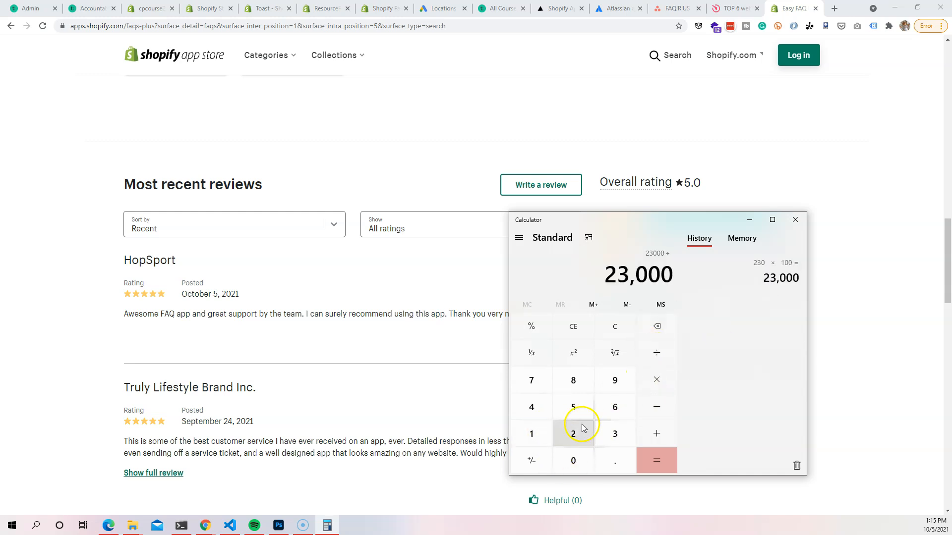
{"action": "left_click", "coordinate": [573, 436]}
{"action": "left_click", "coordinate": [573, 460]}
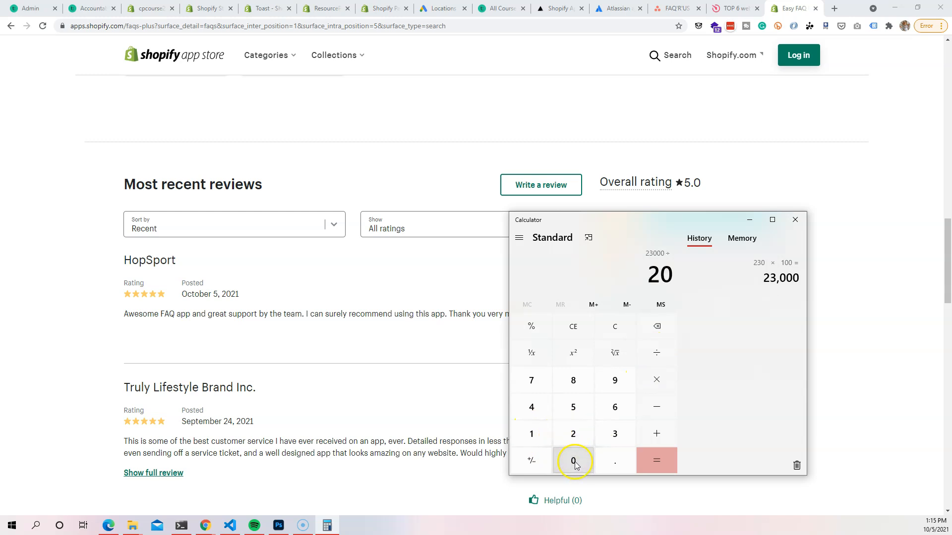
{"action": "left_click", "coordinate": [656, 460]}
{"action": "left_click_drag", "start_coordinate": [622, 272], "coordinate": [682, 282]}
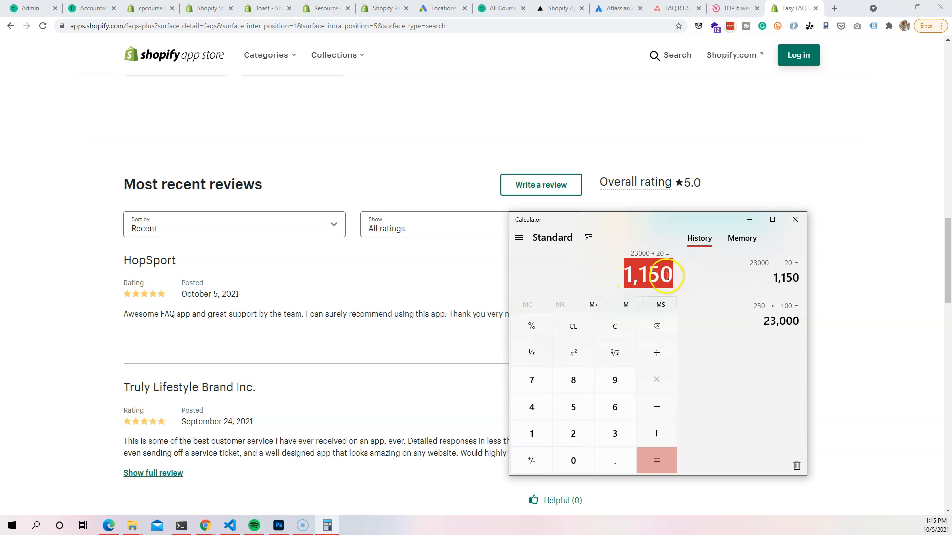
Step: Check the pricing plans on the Easy FAQ Page listing and multiply the 1,150 result by the Essentials price of 3.99 in Calculator
{"action": "left_click", "coordinate": [492, 257]}
{"action": "scroll", "coordinate": [478, 307], "scroll_direction": "down", "scroll_amount": 10}
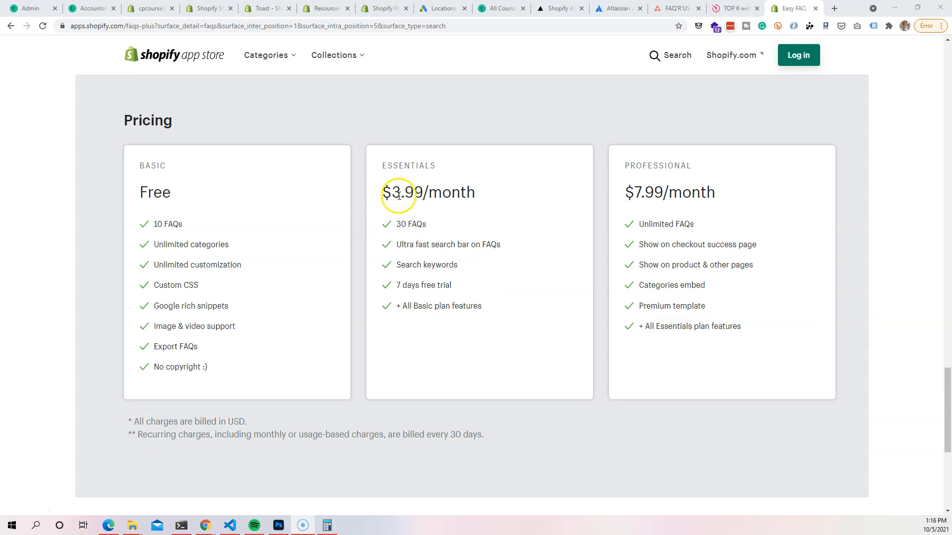
{"action": "left_click", "coordinate": [335, 530]}
{"action": "left_click", "coordinate": [654, 381]}
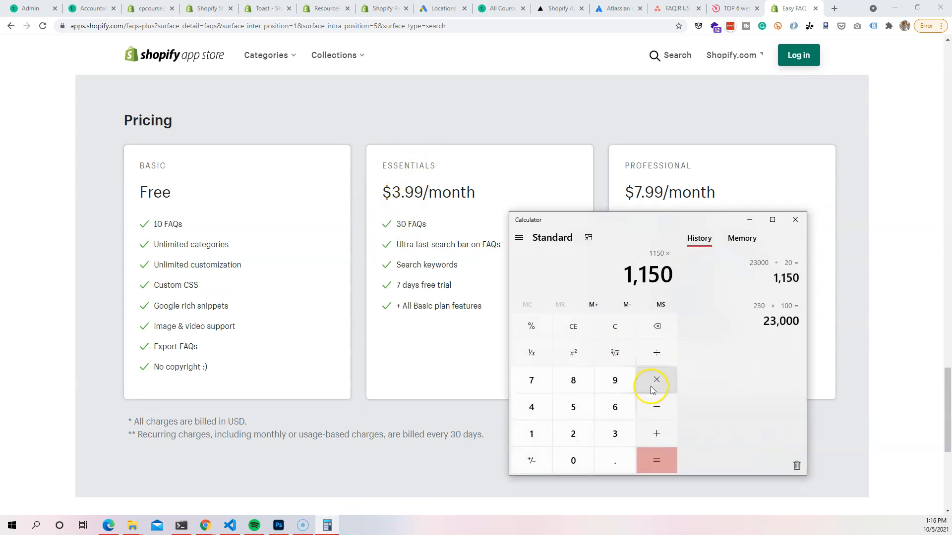
{"action": "left_click", "coordinate": [615, 434]}
{"action": "left_click", "coordinate": [615, 460]}
{"action": "double_click", "coordinate": [615, 380]}
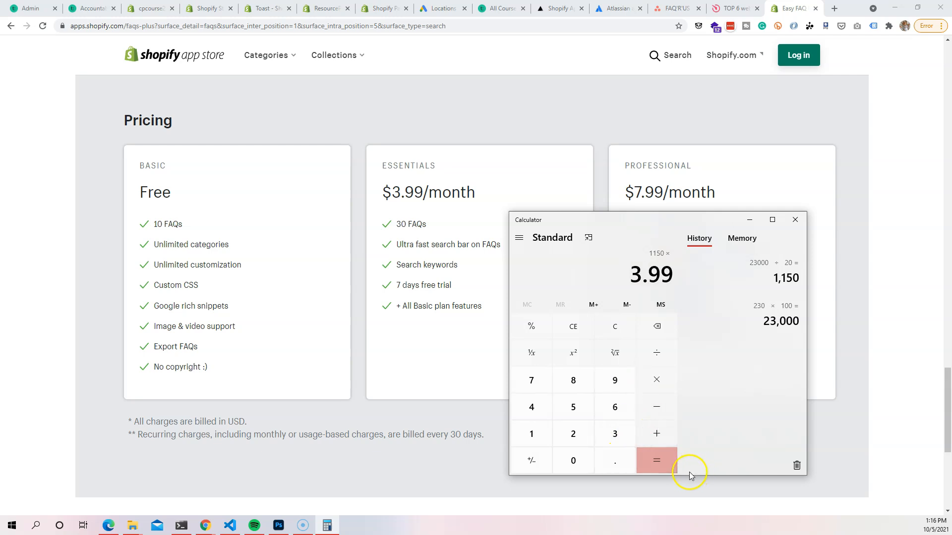
{"action": "left_click", "coordinate": [663, 462]}
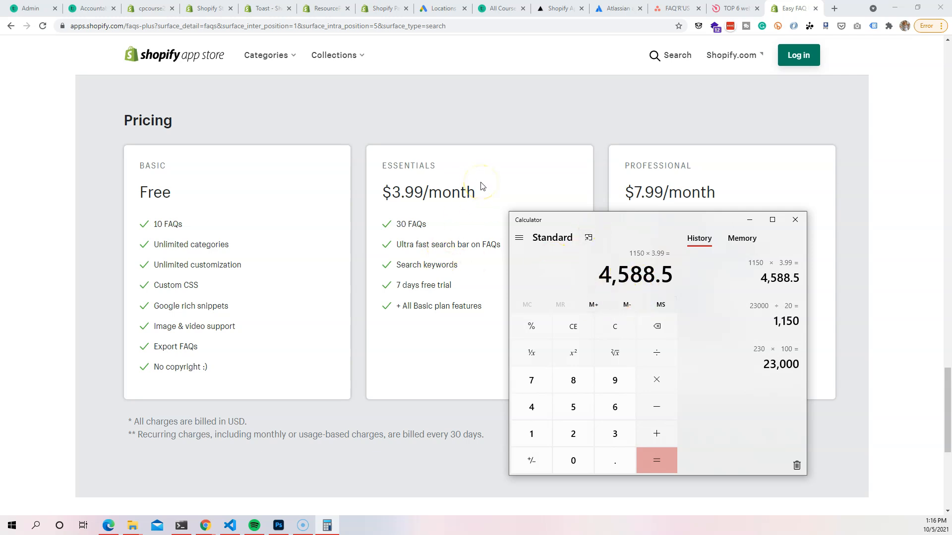
Step: Return to the Easy FAQ Page listing header and open developer Avocados Lab's page to see its other apps
{"action": "left_click", "coordinate": [450, 131]}
{"action": "scroll", "coordinate": [451, 130], "scroll_direction": "up", "scroll_amount": 15}
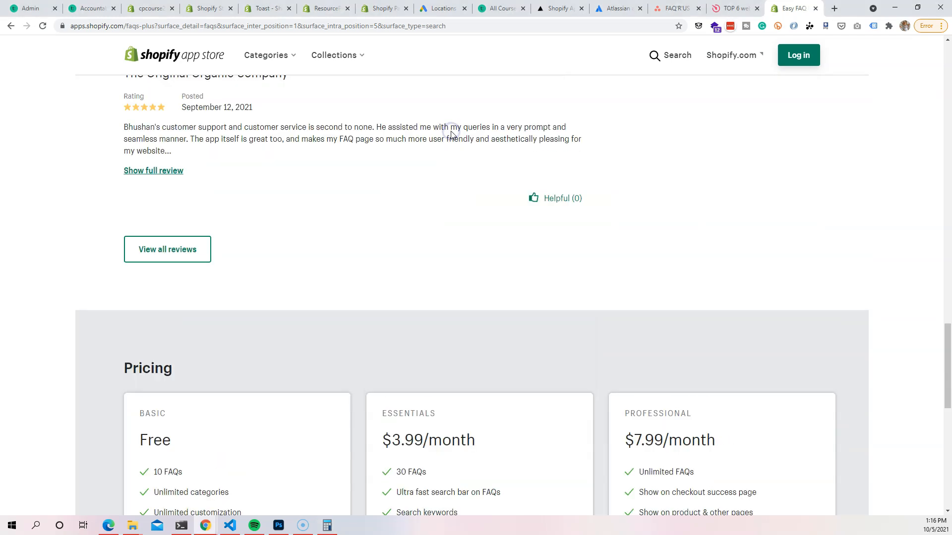
{"action": "scroll", "coordinate": [450, 130], "scroll_direction": "up", "scroll_amount": 8}
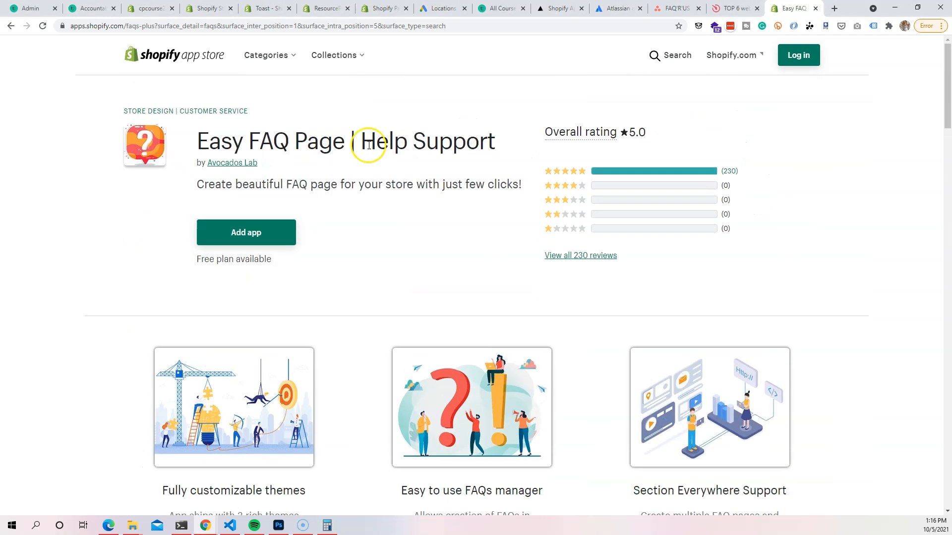
{"action": "left_click", "coordinate": [235, 166]}
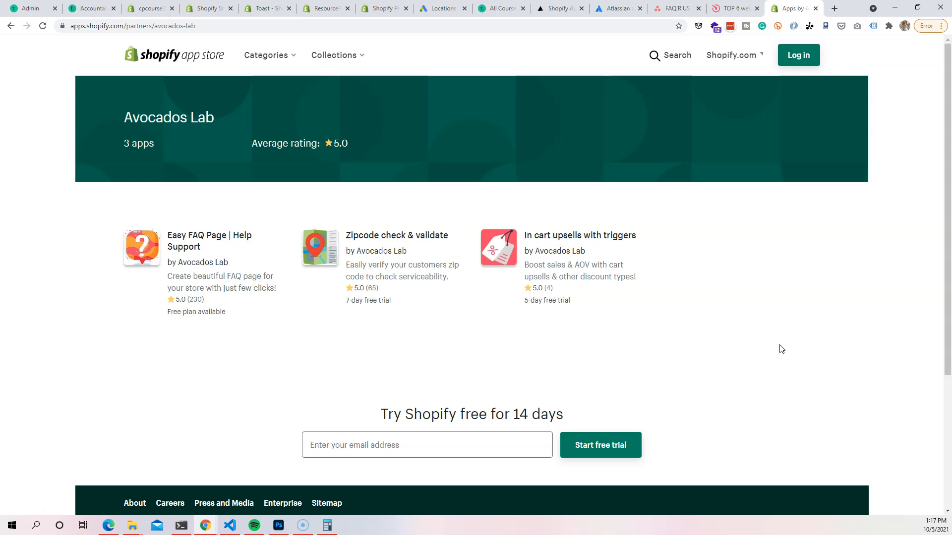
Step: Look over the spotlight and trending apps on the Shopify App Store home page, and recheck and close Calculator
{"action": "left_click", "coordinate": [251, 52]}
{"action": "left_click", "coordinate": [217, 53]}
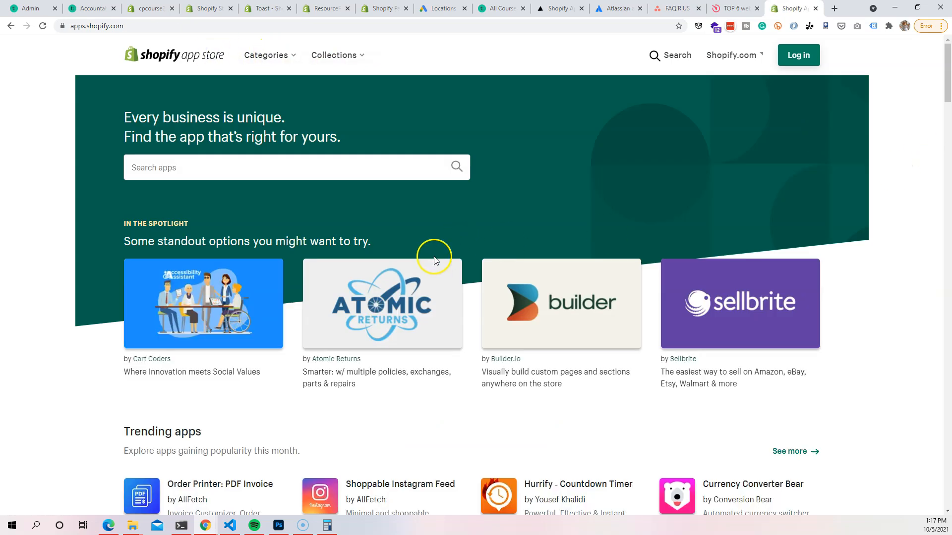
{"action": "scroll", "coordinate": [265, 180], "scroll_direction": "down", "scroll_amount": 3}
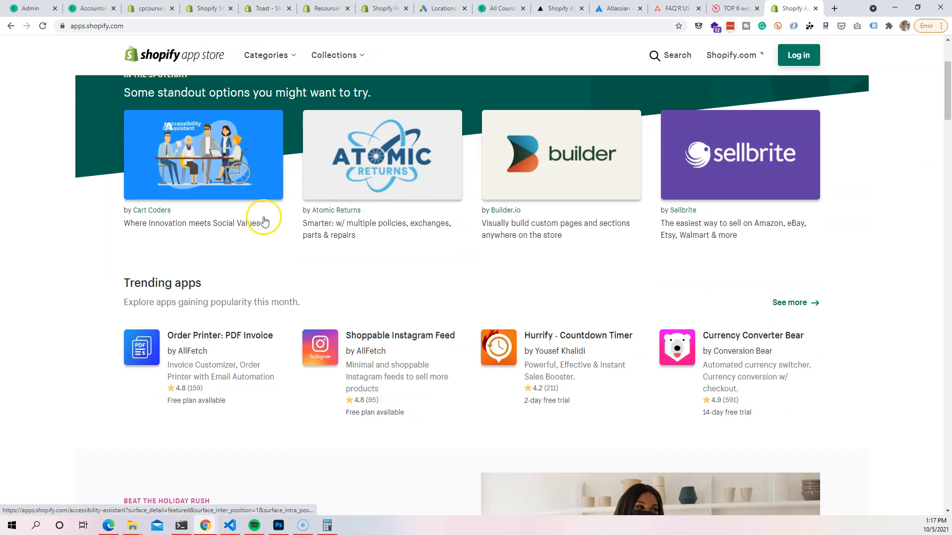
{"action": "scroll", "coordinate": [318, 274], "scroll_direction": "up", "scroll_amount": 3}
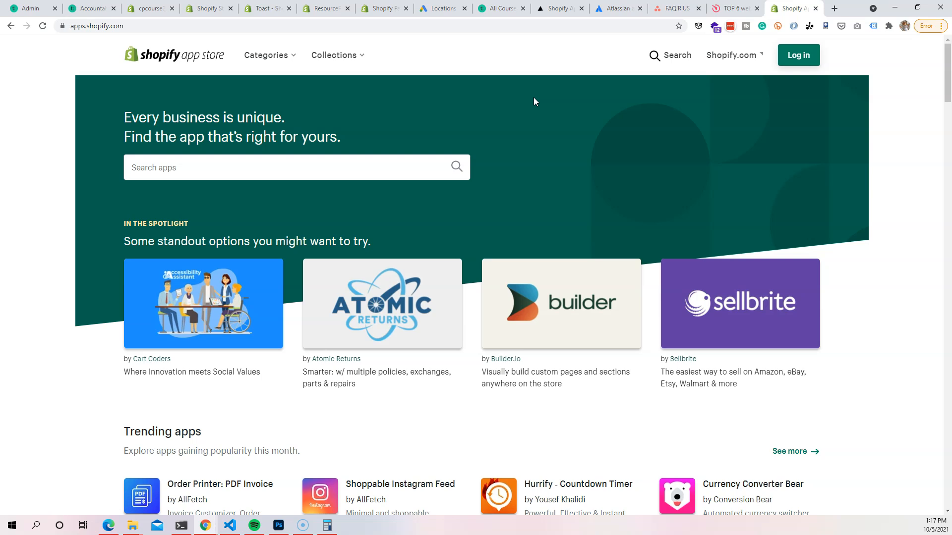
{"action": "left_click", "coordinate": [327, 526]}
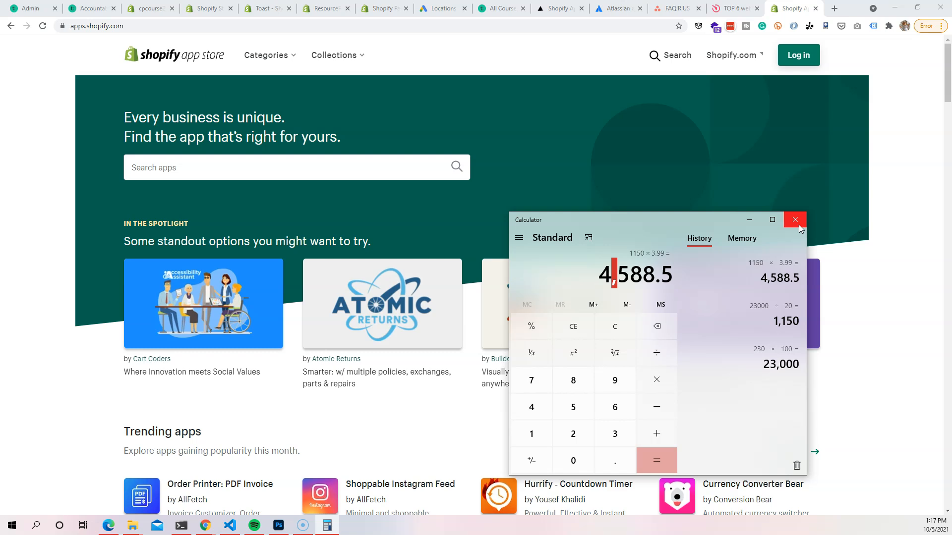
{"action": "left_click", "coordinate": [796, 221]}
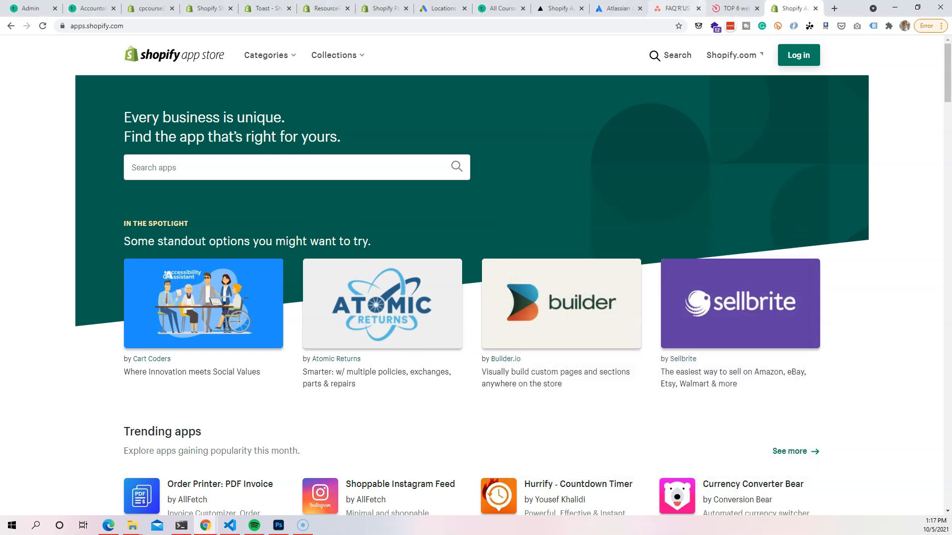
Step: Switch to the FAQ'R'US board in Asana and add a To do task named "Multiple Stores Can Use App"
{"action": "left_click", "coordinate": [675, 9]}
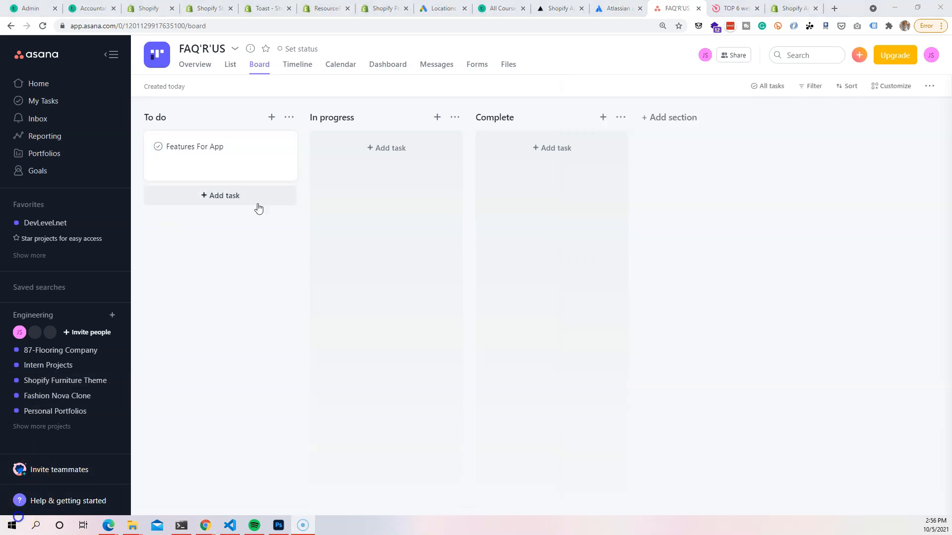
{"action": "left_click", "coordinate": [248, 195]}
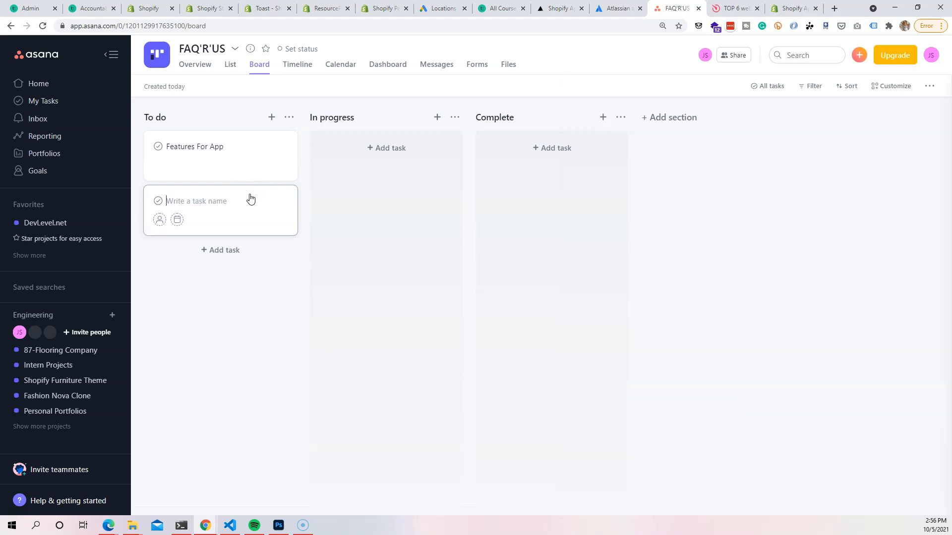
{"action": "type", "text": "C"}
{"action": "left_click", "coordinate": [243, 155]}
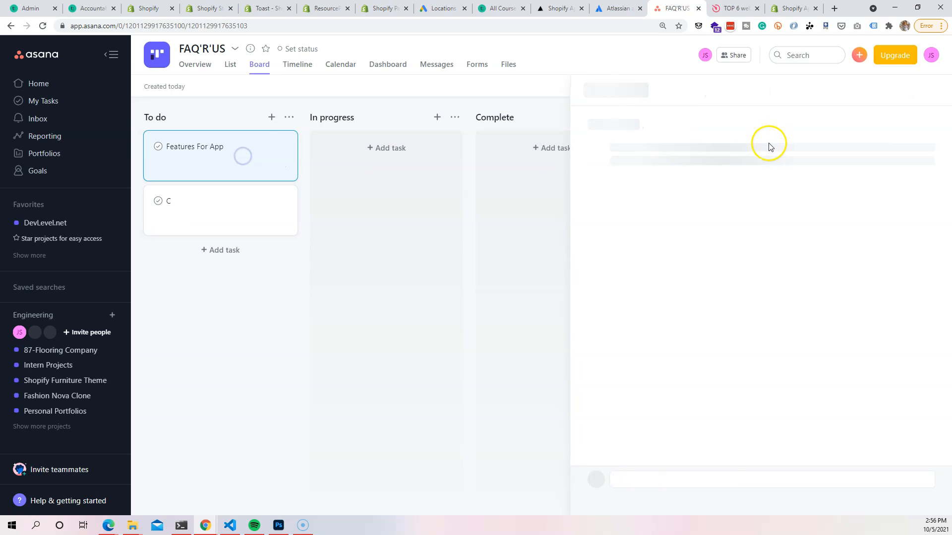
{"action": "left_click", "coordinate": [203, 201]}
{"action": "double_click", "coordinate": [611, 122]}
{"action": "type", "text": "Mul"}
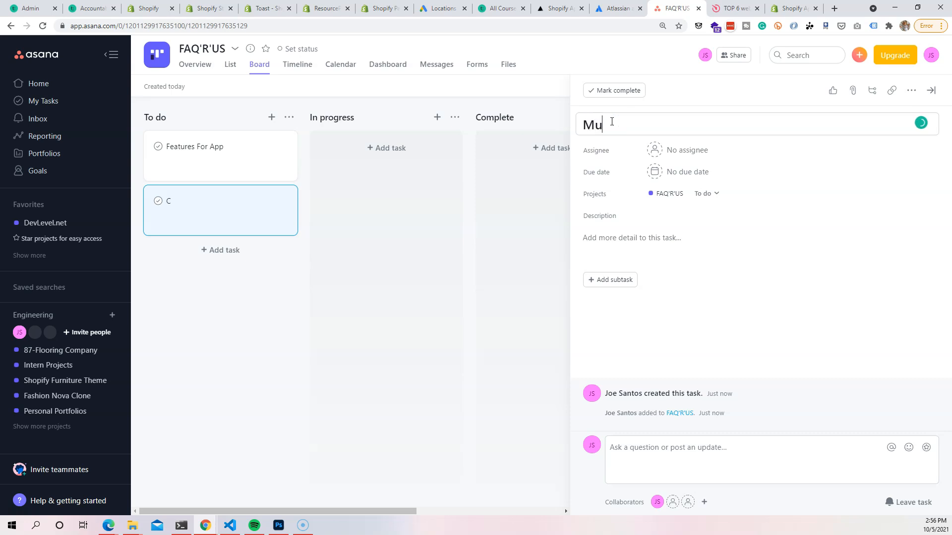
{"action": "type", "text": "tiple Stores Can "}
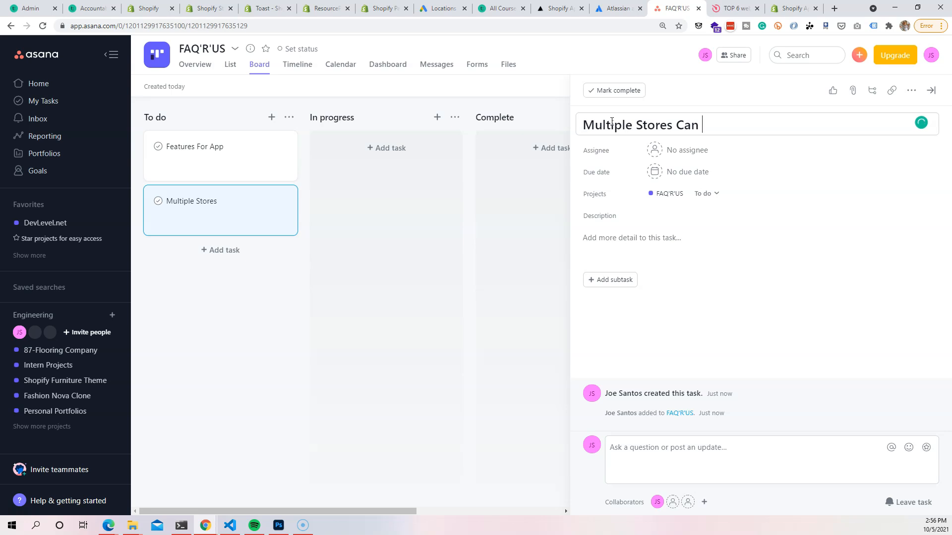
{"action": "type", "text": "Use App"}
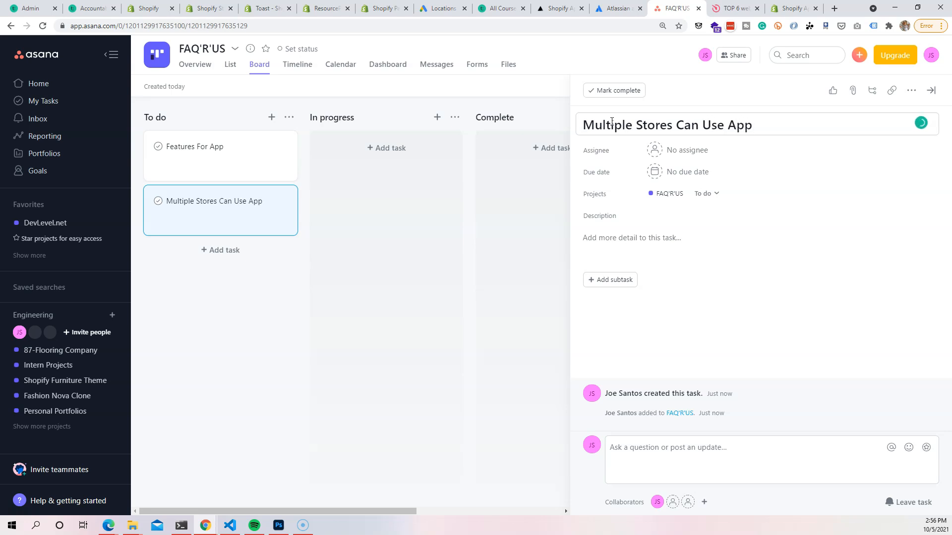
Step: Add a subtask named "Create connection To DB" to the Multiple Stores Can Use App task
{"action": "left_click", "coordinate": [613, 238]}
{"action": "left_click", "coordinate": [626, 279]}
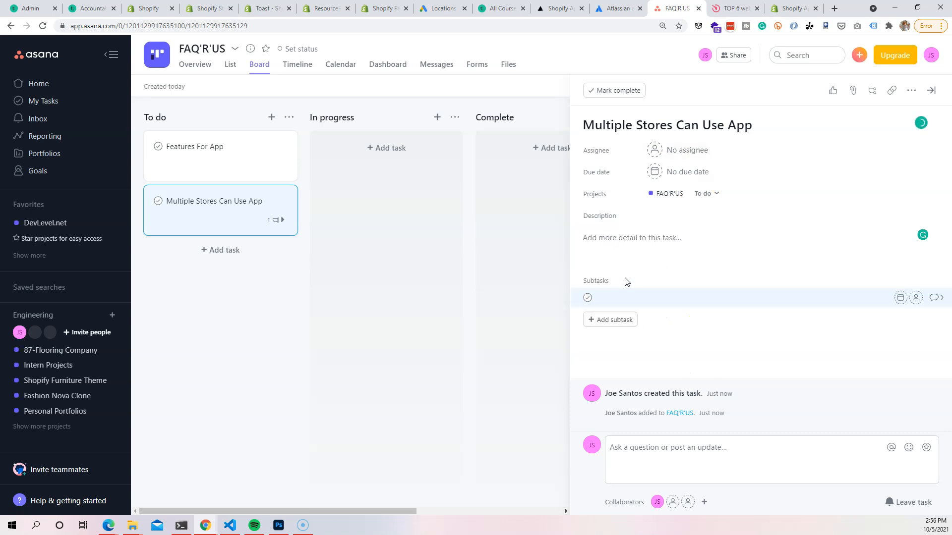
{"action": "type", "text": "Create C"}
{"action": "type", "text": "oonnection To DB"}
{"action": "left_click", "coordinate": [660, 299]}
Step: Add a second subtask named "Create Migration for Stores Table"
{"action": "left_click", "coordinate": [615, 320]}
{"action": "type", "text": "Create Migration To"}
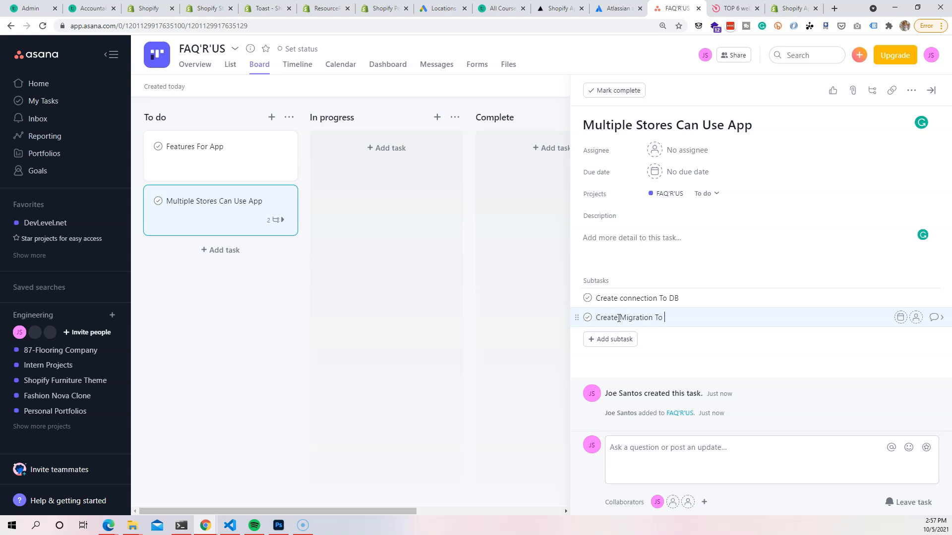
{"action": "key", "text": "BackSpace"}
{"action": "key", "text": "BackSpace"}
{"action": "key", "text": "BackSpace"}
{"action": "type", "text": "for Stores Ta"}
Step: Add a third subtask named "Save store to stores table when user installs the app"
{"action": "left_click", "coordinate": [614, 340]}
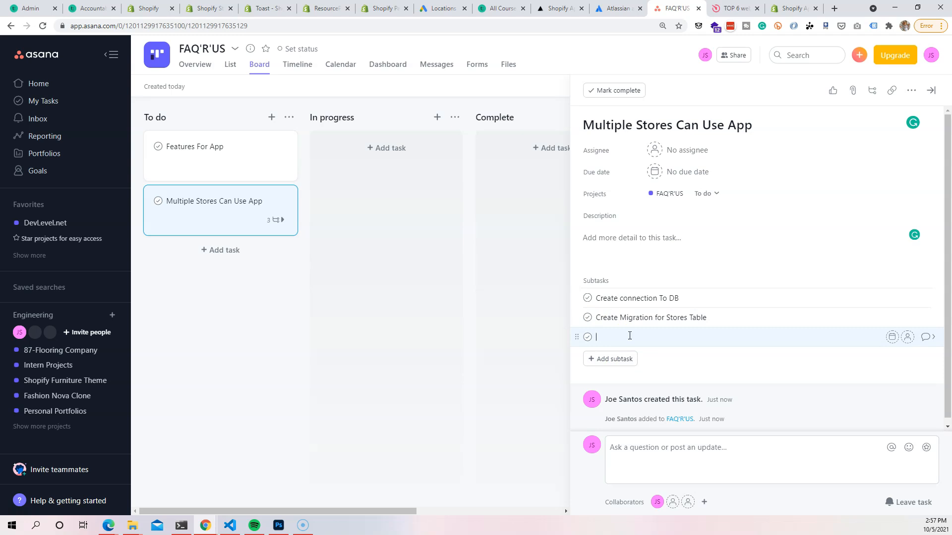
{"action": "type", "text": "Save"}
{"action": "type", "text": " store"}
{"action": "type", "text": " to stores tab"}
{"action": "type", "text": "le wh"}
{"action": "type", "text": "en use"}
{"action": "type", "text": "r auth"}
{"action": "type", "text": "installs "}
{"action": "type", "text": "the app"}
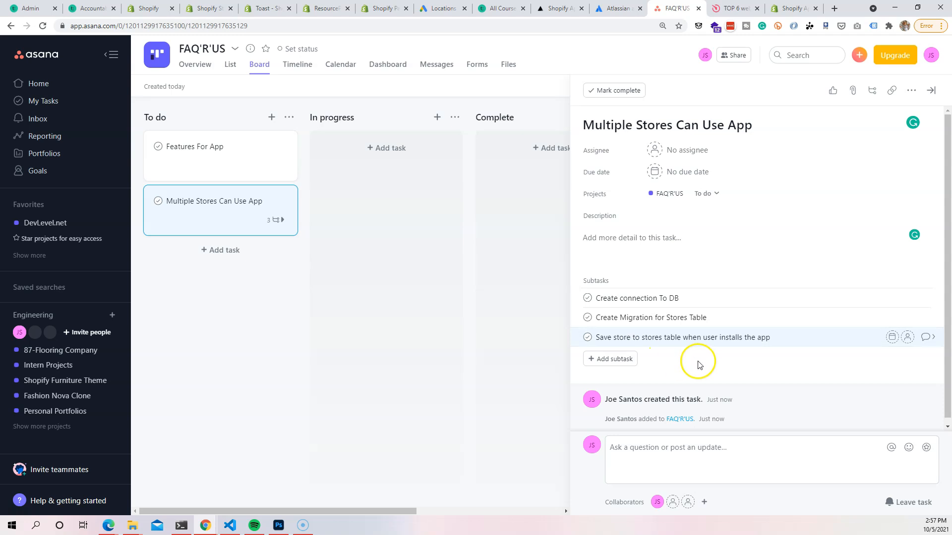
Step: Create a red "Backend" tag on the Multiple Stores Can Use App task and close its details
{"action": "left_click", "coordinate": [911, 90]}
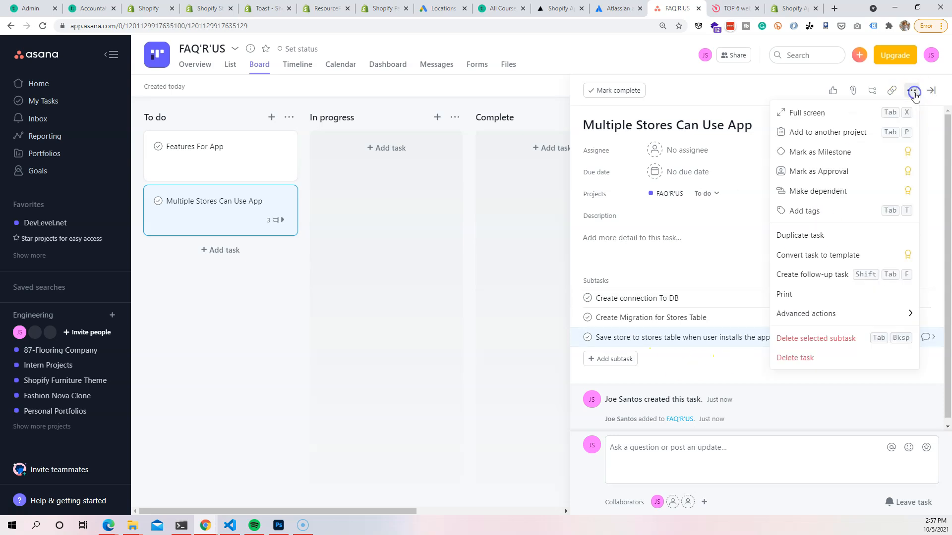
{"action": "left_click", "coordinate": [804, 216]}
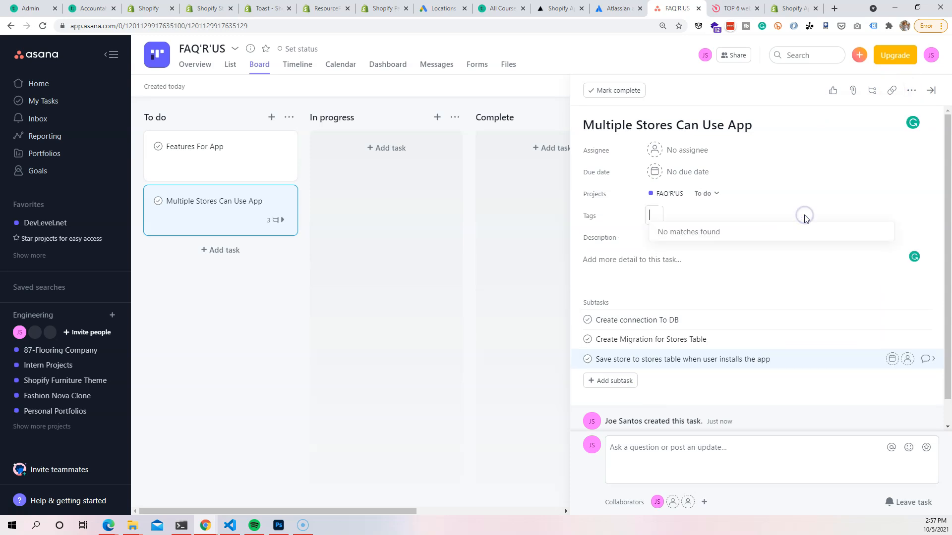
{"action": "type", "text": "Backend"}
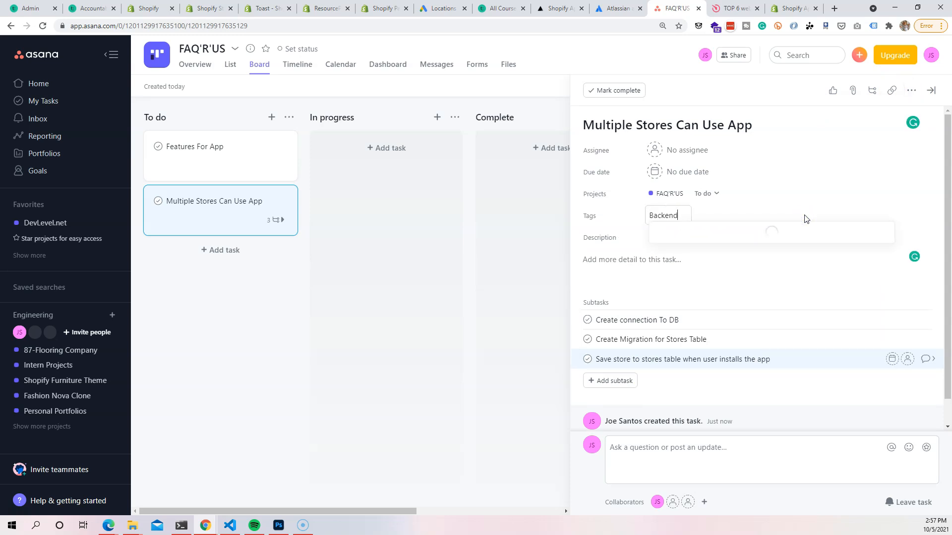
{"action": "key", "text": "Return"}
{"action": "left_click", "coordinate": [508, 241]}
{"action": "left_click", "coordinate": [633, 254]}
{"action": "left_click", "coordinate": [634, 250]}
{"action": "left_click", "coordinate": [634, 250]}
{"action": "left_click", "coordinate": [638, 252]}
{"action": "left_click", "coordinate": [778, 228]}
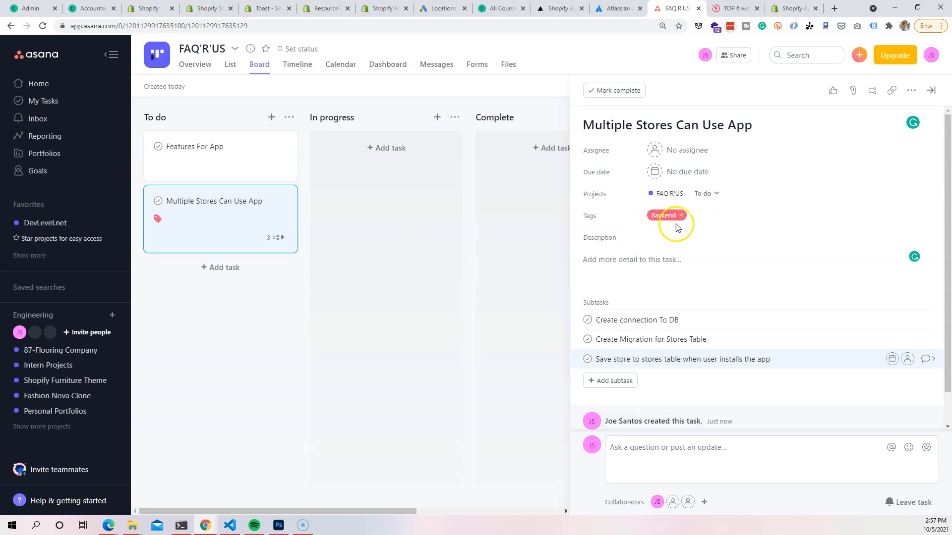
{"action": "left_click", "coordinate": [449, 265]}
Step: Check the list in Features For App, and add a To do task named "Create FAQs Pages"
{"action": "left_click", "coordinate": [230, 160]}
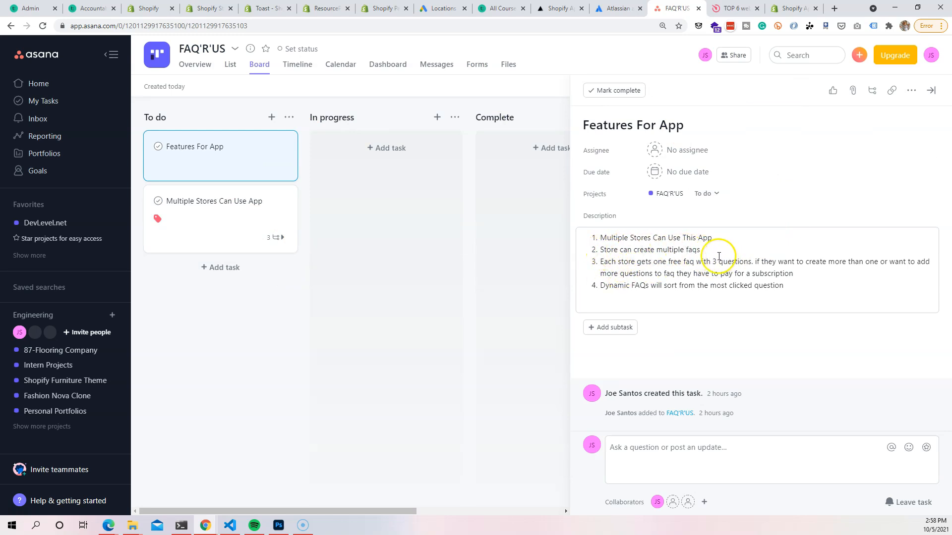
{"action": "left_click", "coordinate": [234, 267]}
{"action": "left_click", "coordinate": [650, 125]}
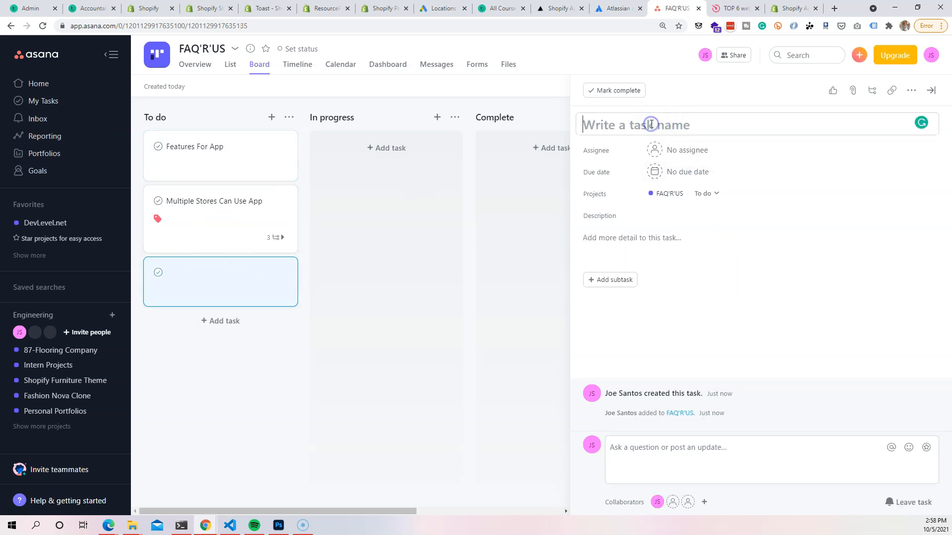
{"action": "type", "text": "Create "}
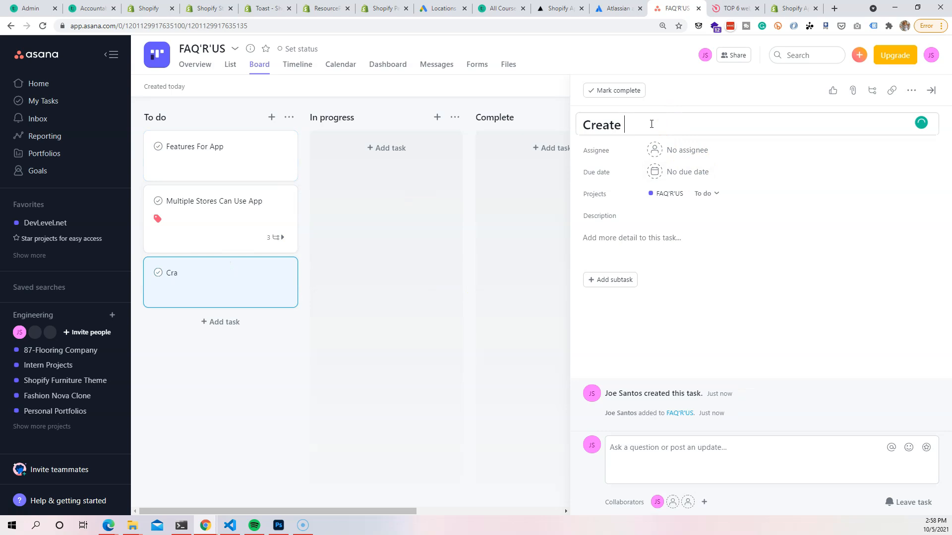
{"action": "type", "text": "FAQS"}
{"action": "type", "text": "Dash"}
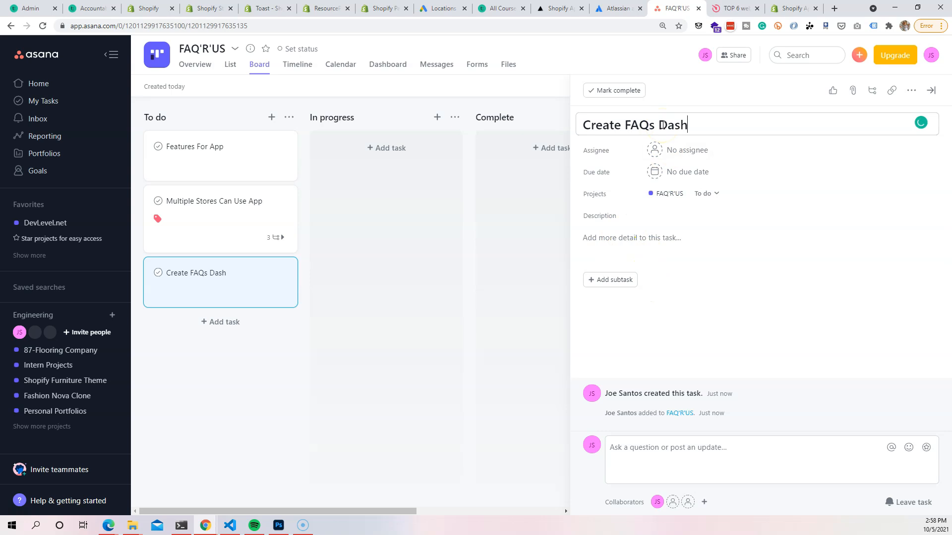
{"action": "type", "text": "board"}
{"action": "key", "text": "BackSpace"}
{"action": "key", "text": "BackSpace"}
{"action": "key", "text": "BackSpace"}
{"action": "key", "text": "BackSpace"}
{"action": "key", "text": "BackSpace"}
{"action": "key", "text": "BackSpace"}
{"action": "key", "text": "BackSpace"}
{"action": "key", "text": "BackSpace"}
{"action": "key", "text": "BackSpace"}
{"action": "type", "text": "Pages"}
{"action": "type", "text": "s"}
Step: Describe the task with "FAQ - name input", "Form QA" with bullets "Question input" and "Answer input", and "Add Multiple Questions"
{"action": "left_click", "coordinate": [623, 248]}
{"action": "left_click", "coordinate": [629, 306]}
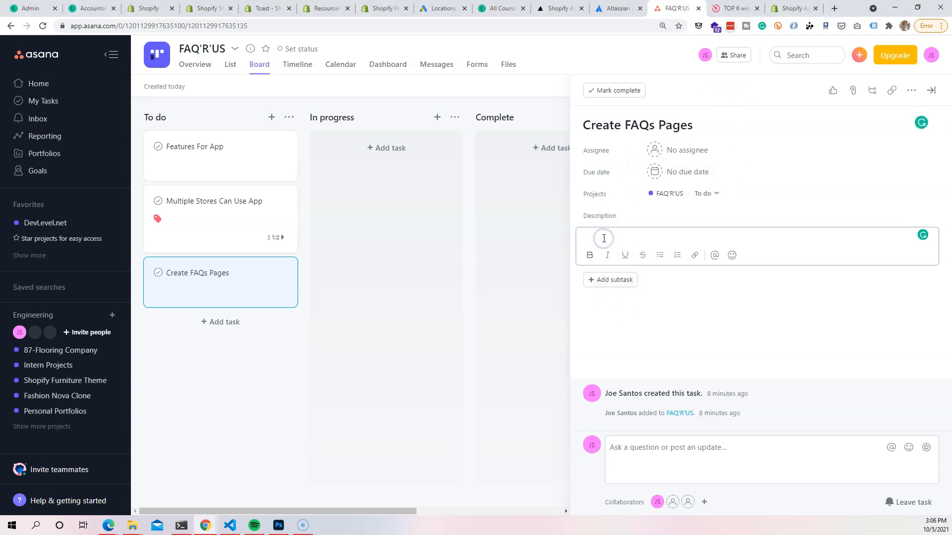
{"action": "type", "text": "FAQ - name input Form QA Question input Answer input Add Multiple Questions"}
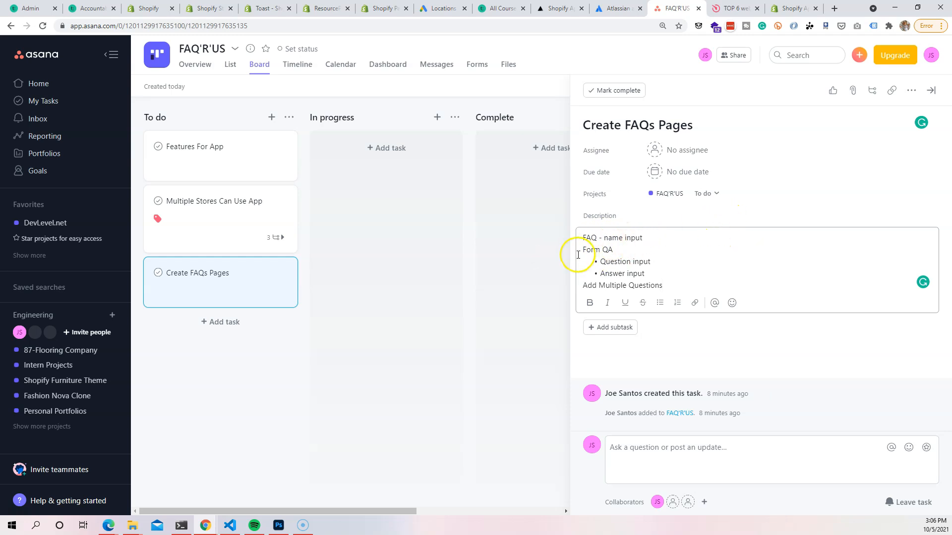
Step: Review the description lines, add a bullet "plus to create more QA" under "Answer input", and delete the "Add Multiple Questions" line
{"action": "left_click_drag", "start_coordinate": [608, 242], "coordinate": [647, 236]}
{"action": "left_click", "coordinate": [630, 238]}
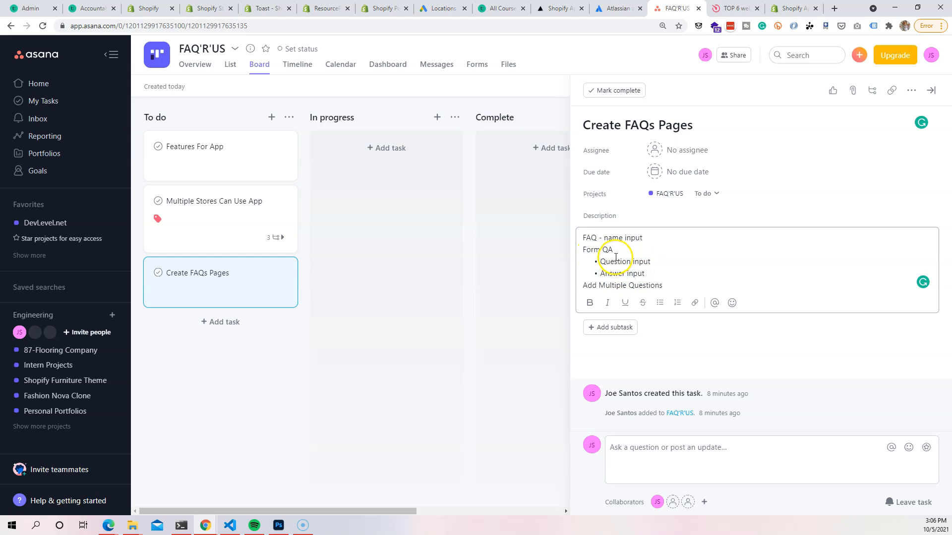
{"action": "left_click", "coordinate": [601, 262]}
{"action": "left_click_drag", "start_coordinate": [601, 262], "coordinate": [654, 259]}
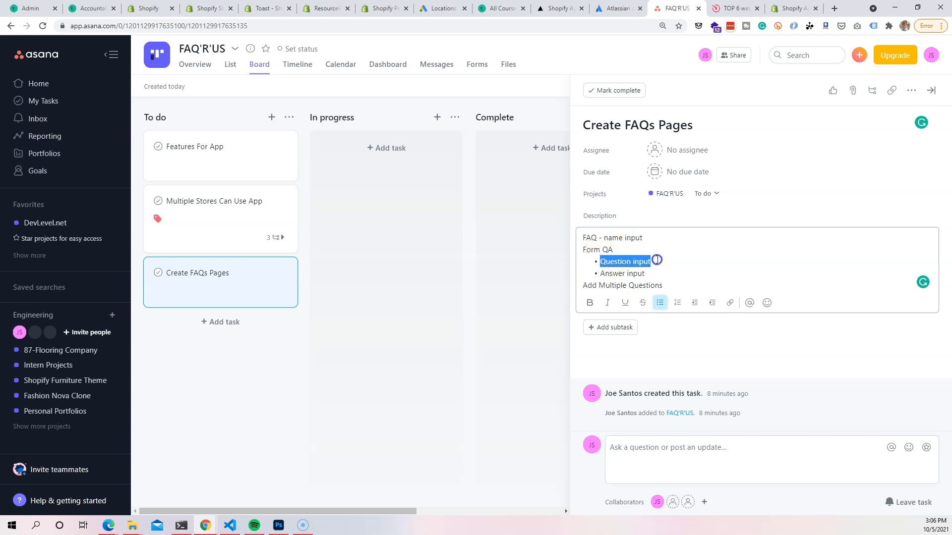
{"action": "left_click", "coordinate": [600, 275]}
{"action": "left_click_drag", "start_coordinate": [601, 275], "coordinate": [671, 274]}
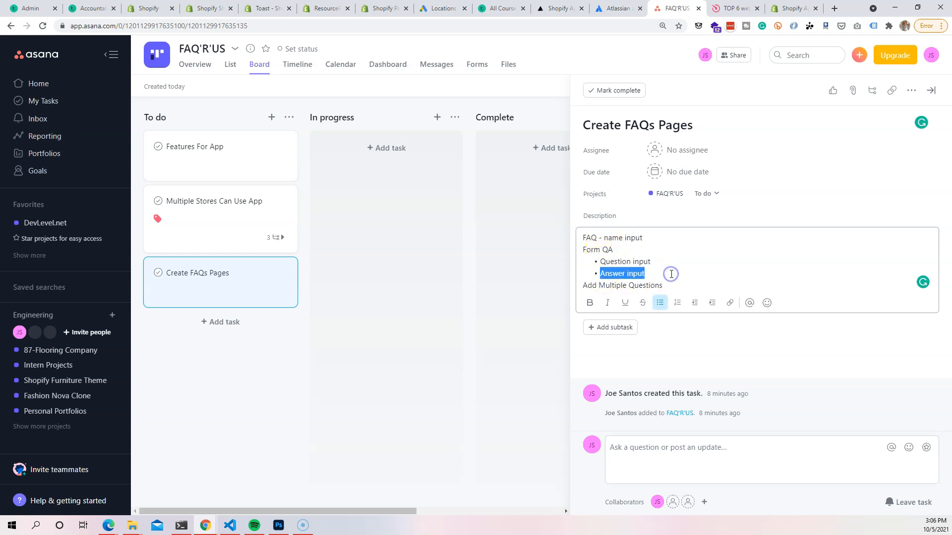
{"action": "left_click", "coordinate": [671, 273]}
{"action": "key", "text": "Return"}
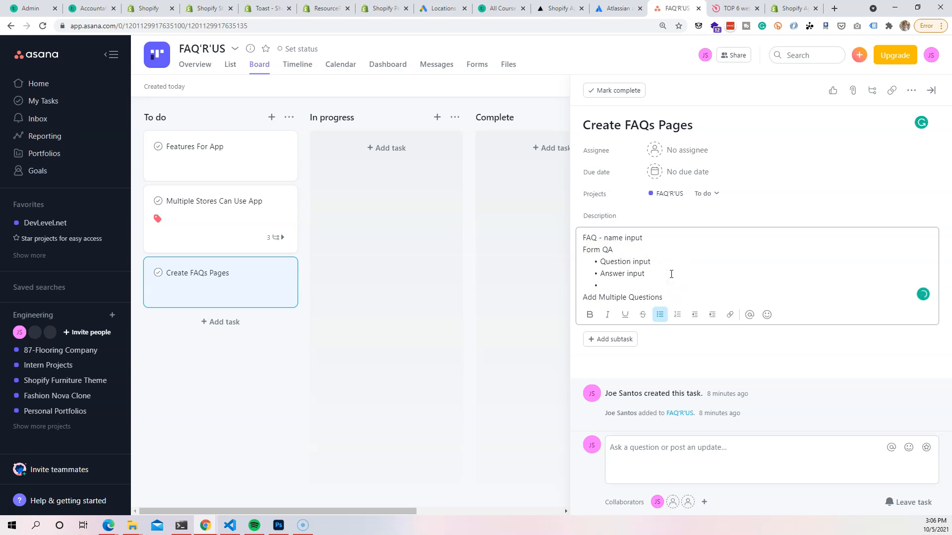
{"action": "type", "text": "plus  to create more QA"}
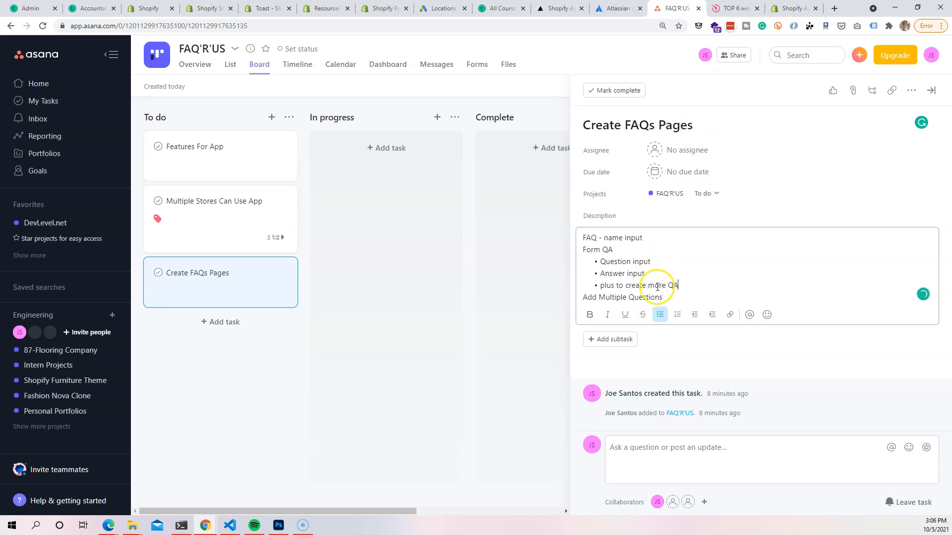
{"action": "left_click_drag", "start_coordinate": [581, 297], "coordinate": [679, 303]}
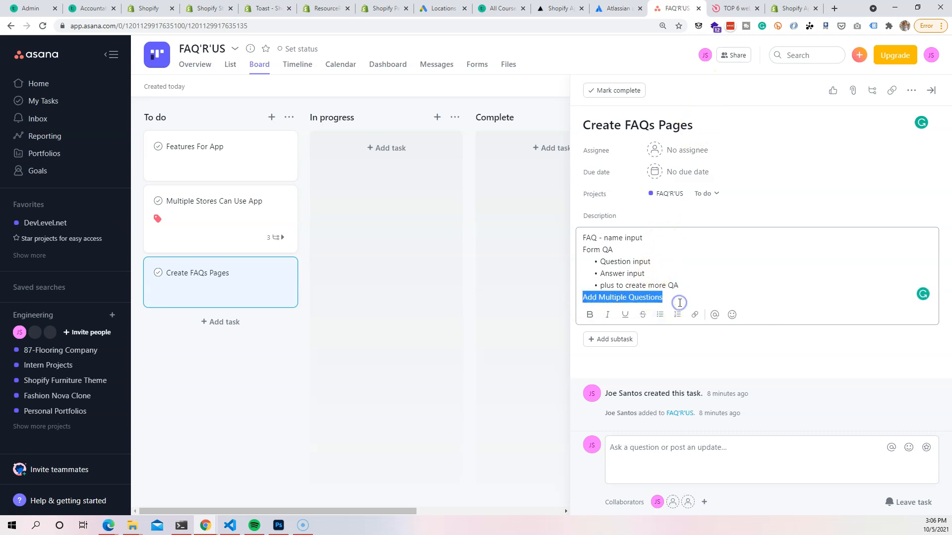
{"action": "key", "text": "BackSpace"}
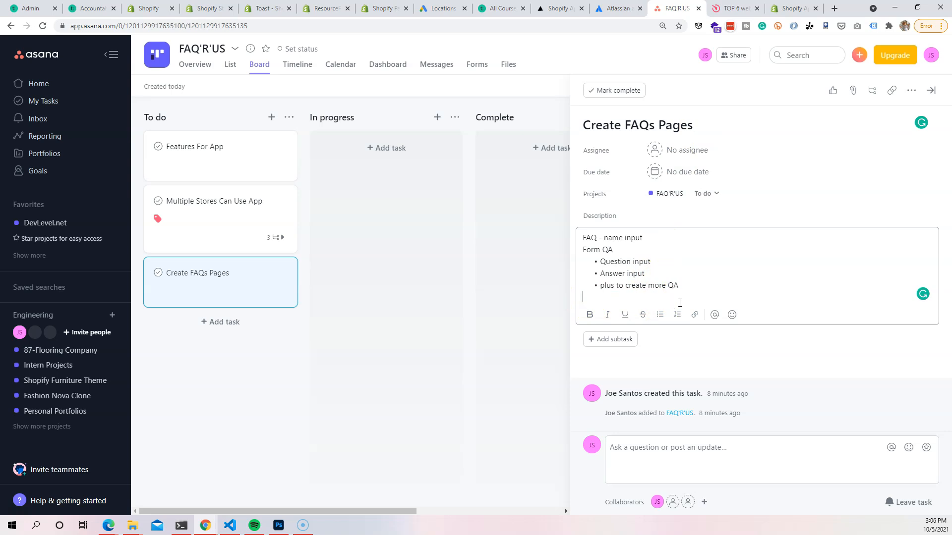
Step: Reword the last bullet as "Plus button to create more QA" and close the task details
{"action": "left_click", "coordinate": [603, 286]}
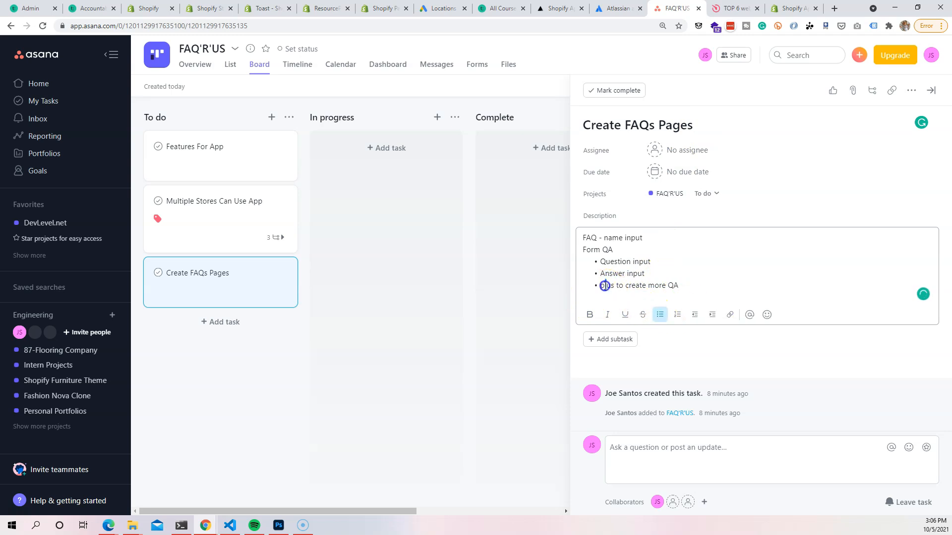
{"action": "left_click", "coordinate": [614, 286]}
{"action": "type", "text": "bu"}
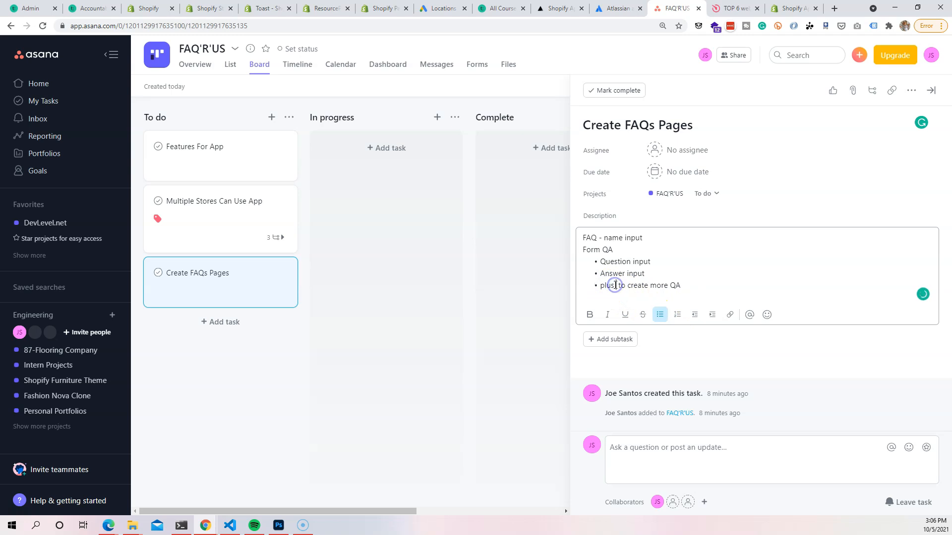
{"action": "type", "text": "tton"}
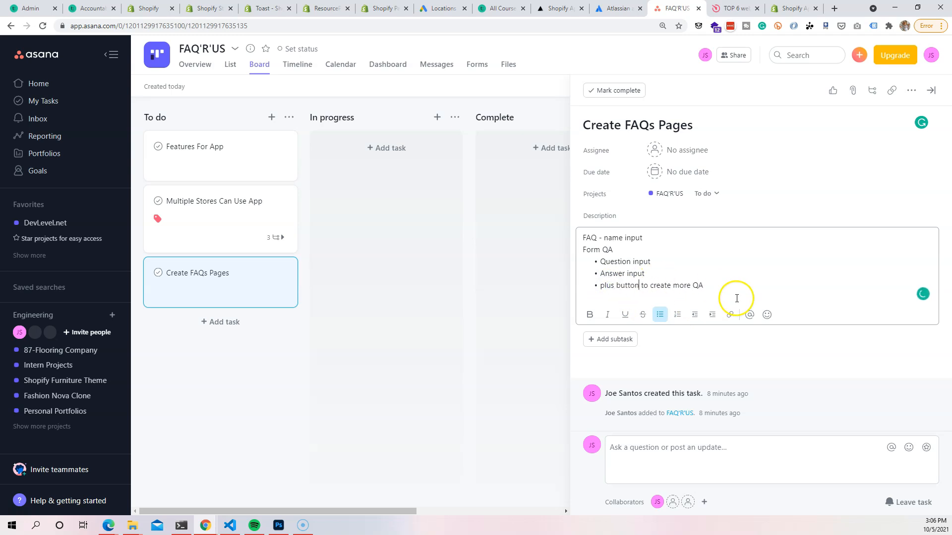
{"action": "left_click", "coordinate": [601, 287]}
{"action": "key", "text": "Delete"}
{"action": "type", "text": "P"}
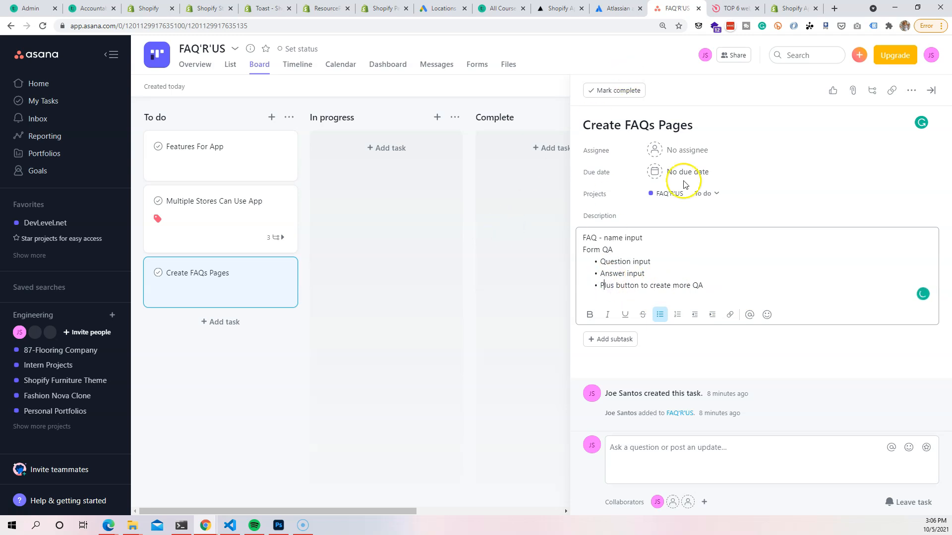
{"action": "left_click", "coordinate": [501, 233]}
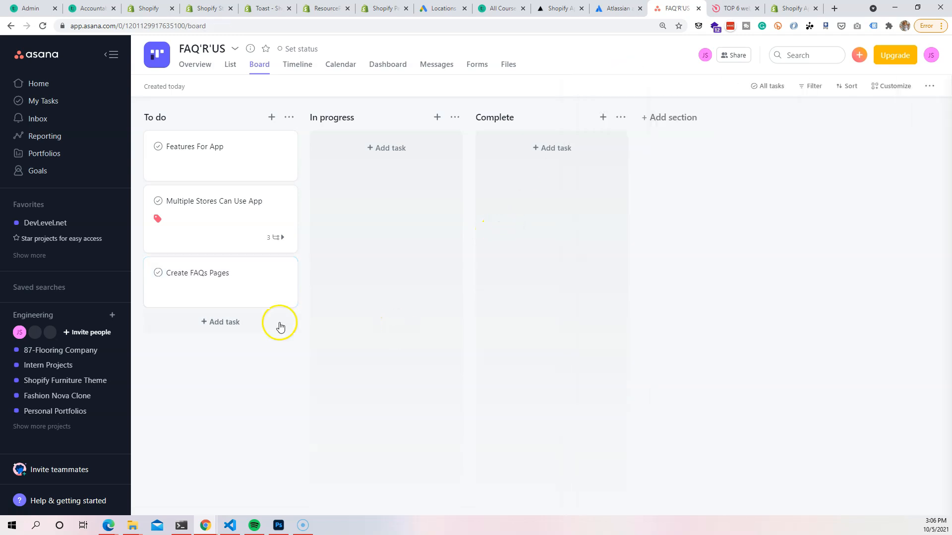
Step: Add a To do task named "Homepage"
{"action": "left_click", "coordinate": [231, 325]}
{"action": "type", "text": "Homepage"}
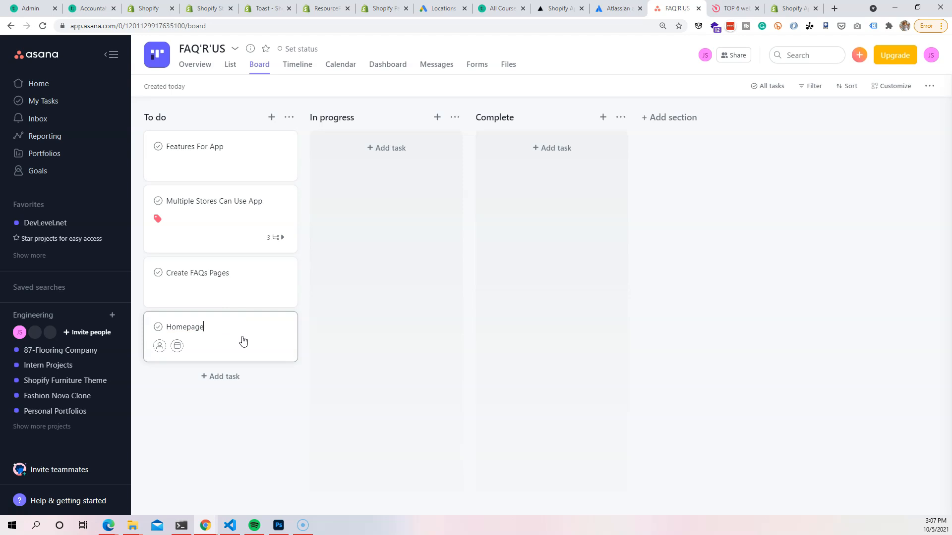
{"action": "key", "text": "Return"}
Step: Create a "Frontend" tag on the Create FAQs Pages task and color it blue
{"action": "left_click", "coordinate": [240, 297]}
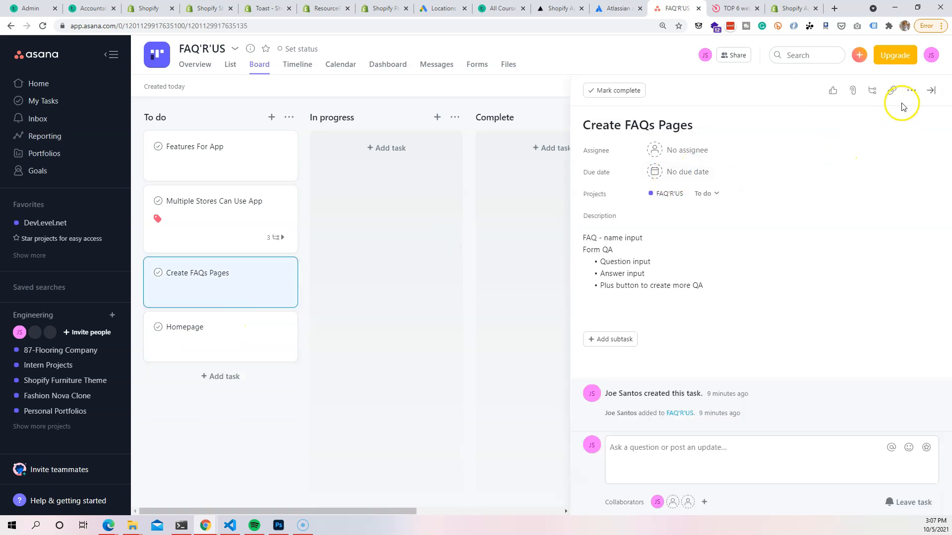
{"action": "left_click", "coordinate": [909, 89]}
{"action": "left_click", "coordinate": [819, 211]}
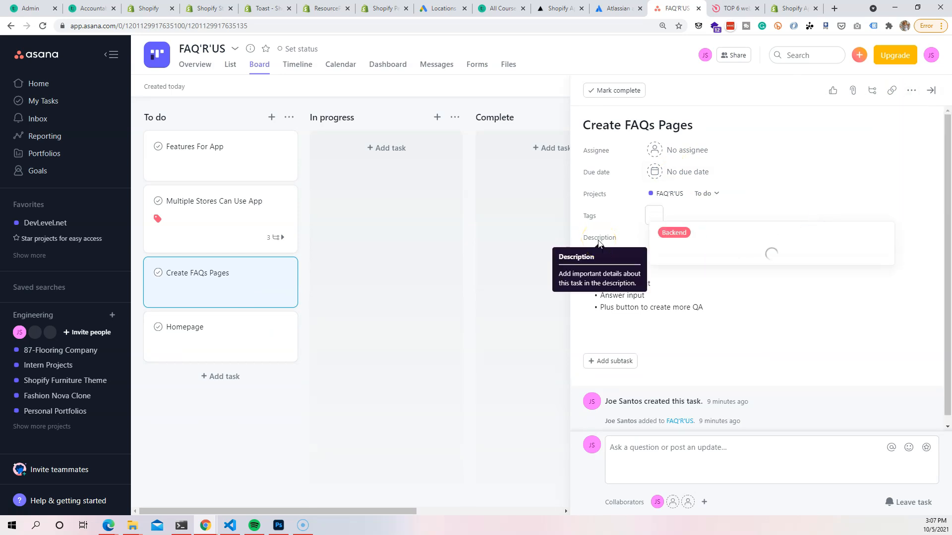
{"action": "type", "text": "Frontend"}
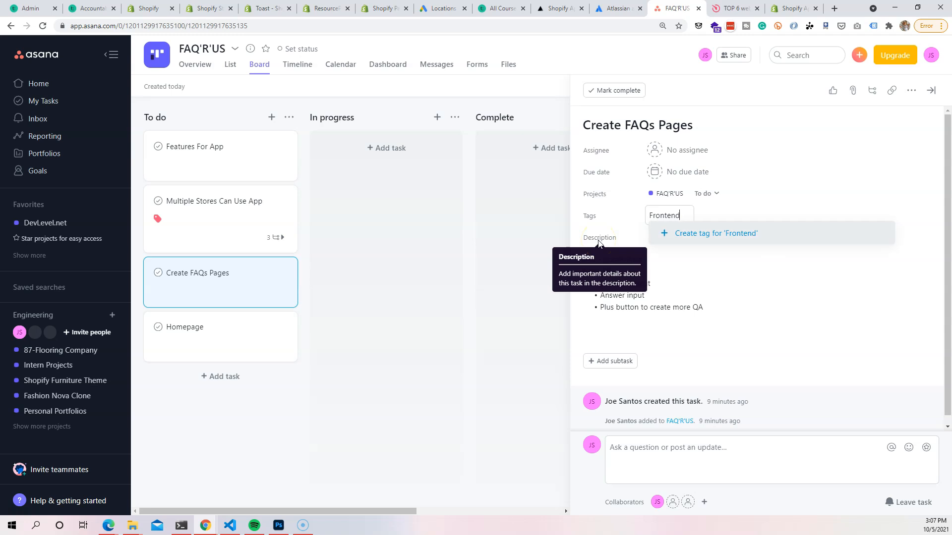
{"action": "left_click", "coordinate": [662, 233]}
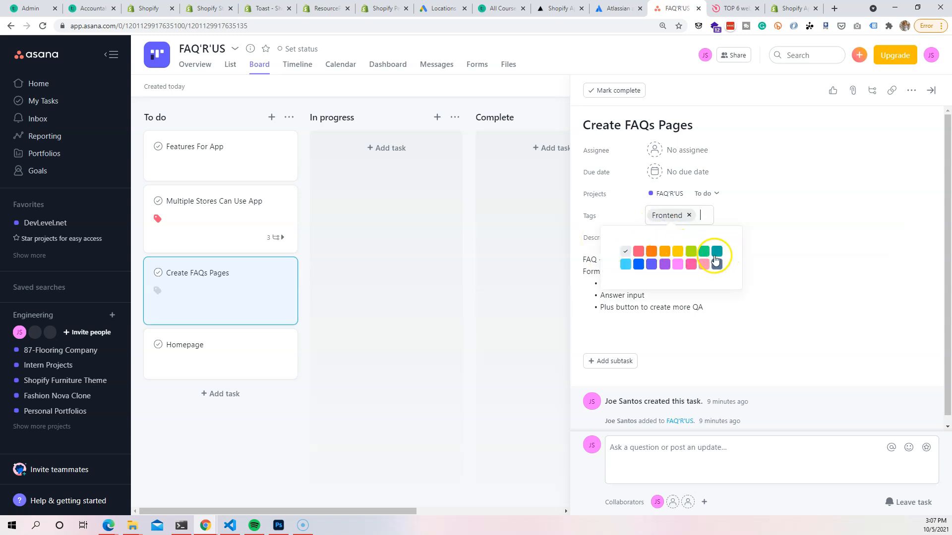
{"action": "left_click", "coordinate": [641, 267]}
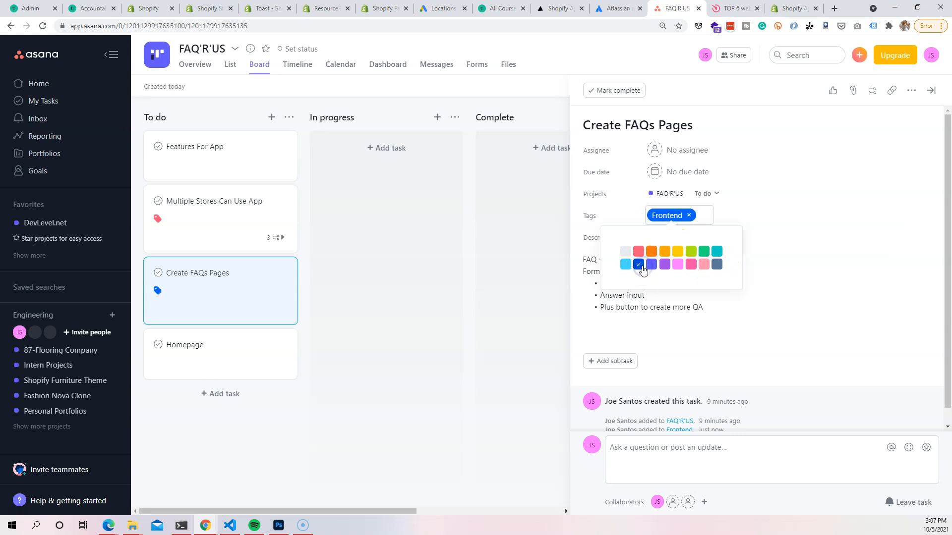
{"action": "left_click", "coordinate": [828, 218]}
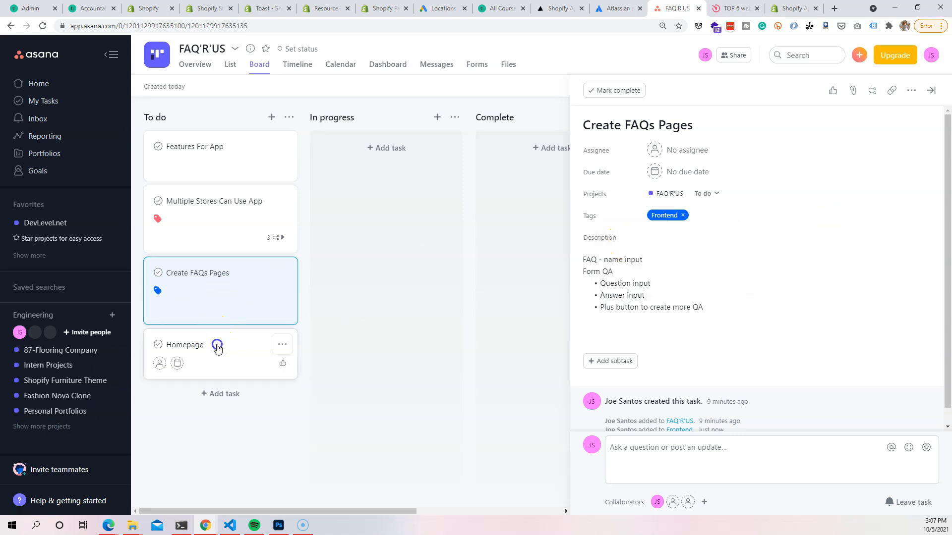
Step: Describe the Homepage task with the lines "Show a table with a list of all FAQs", "title, created, updated" and "Pagination"
{"action": "left_click", "coordinate": [216, 346]}
{"action": "left_click", "coordinate": [623, 242]}
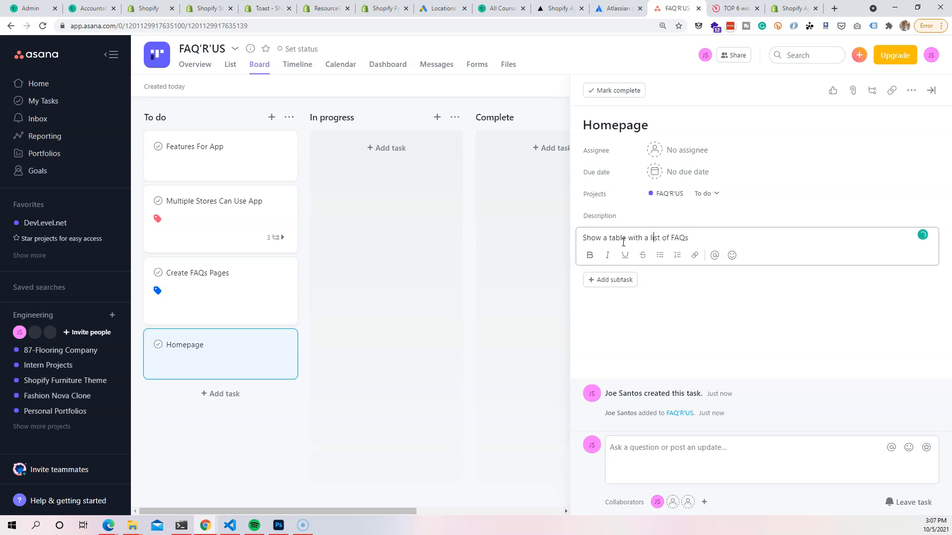
{"action": "type", "text": "all"}
{"action": "key", "text": "Return"}
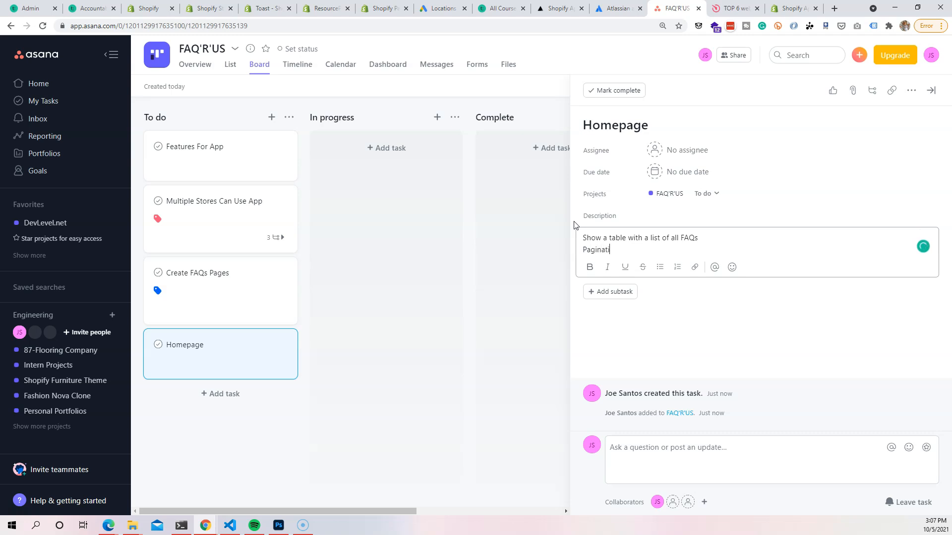
{"action": "left_click", "coordinate": [709, 238]}
{"action": "key", "text": "Return"}
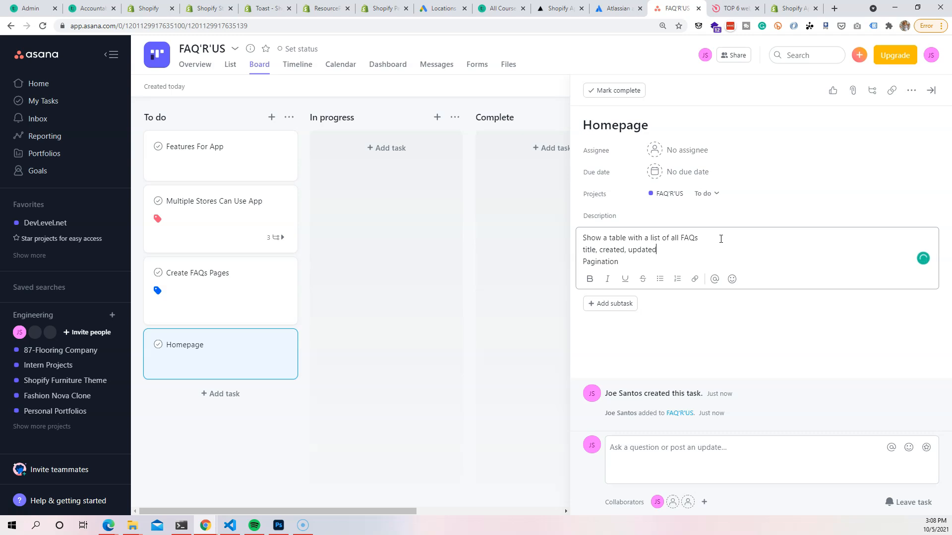
{"action": "left_click", "coordinate": [543, 257]}
Step: Reopen the Homepage task and add the existing Frontend tag to it
{"action": "left_click", "coordinate": [233, 365]}
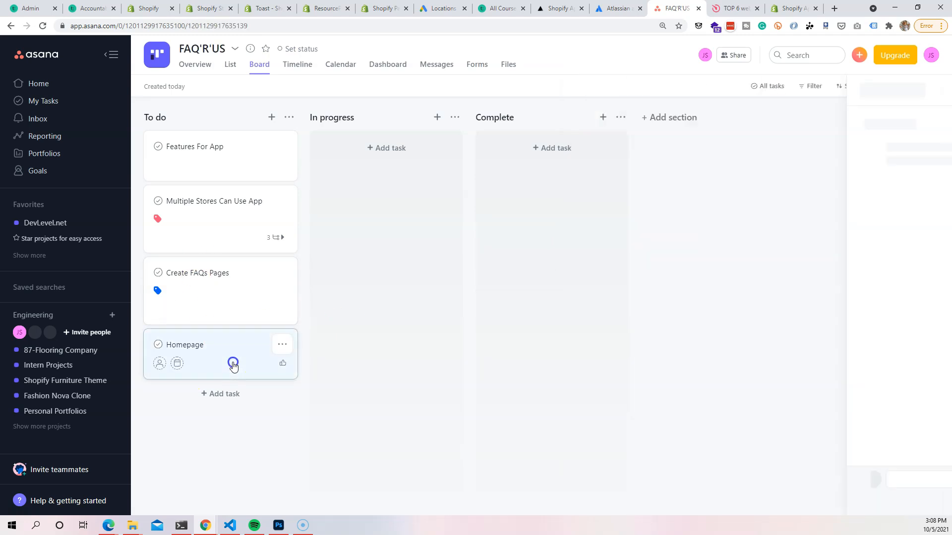
{"action": "left_click", "coordinate": [911, 90]}
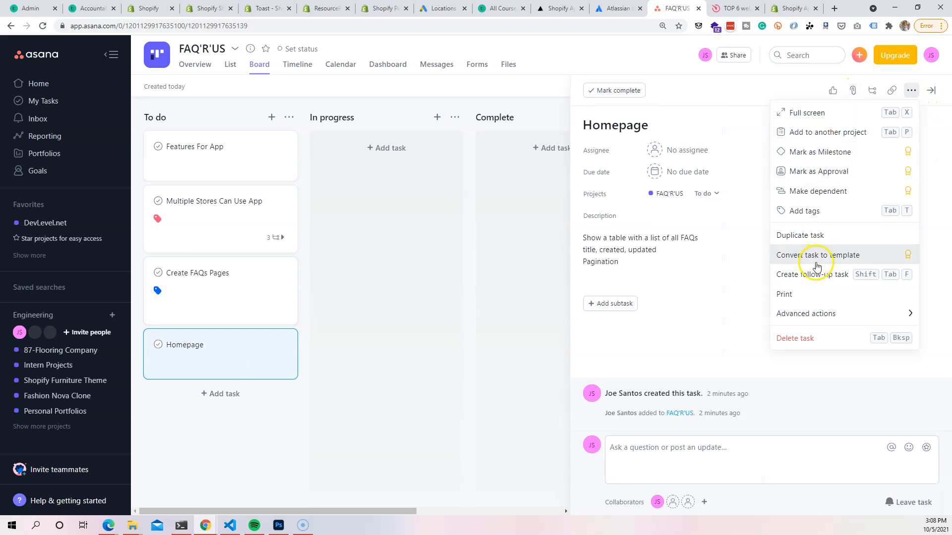
{"action": "left_click", "coordinate": [831, 212]}
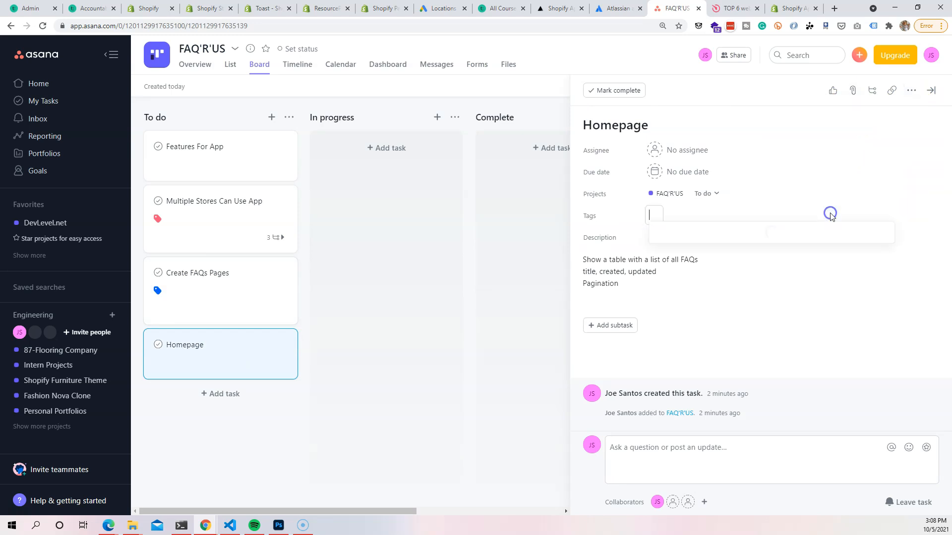
{"action": "left_click", "coordinate": [675, 232]}
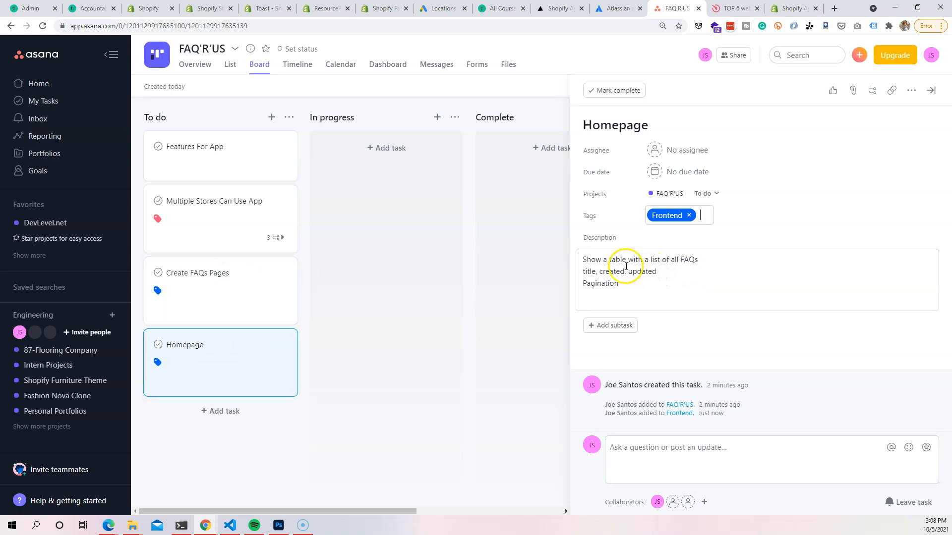
{"action": "left_click", "coordinate": [645, 260]}
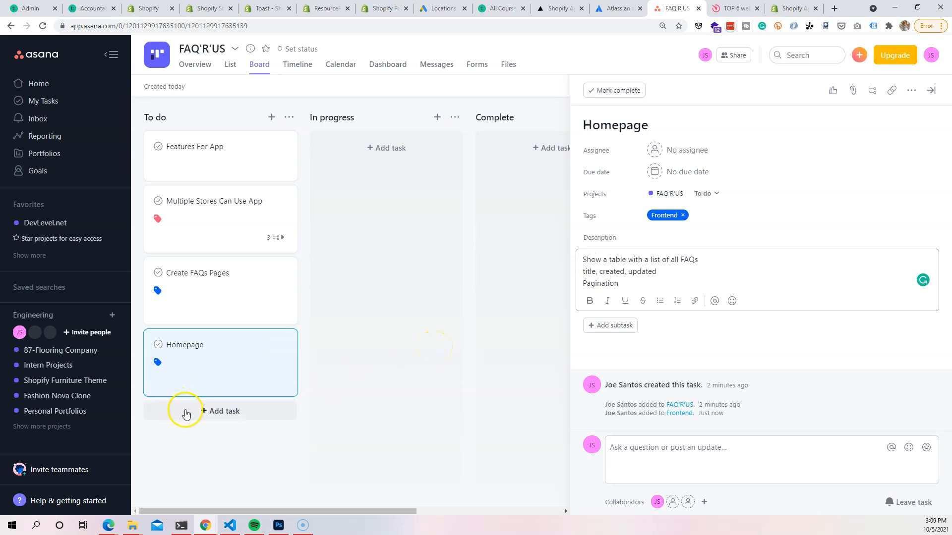
Step: Add a To do task named "FAQ Show Page", followed by a new blank task
{"action": "left_click", "coordinate": [204, 411]}
{"action": "type", "text": "FAQ"}
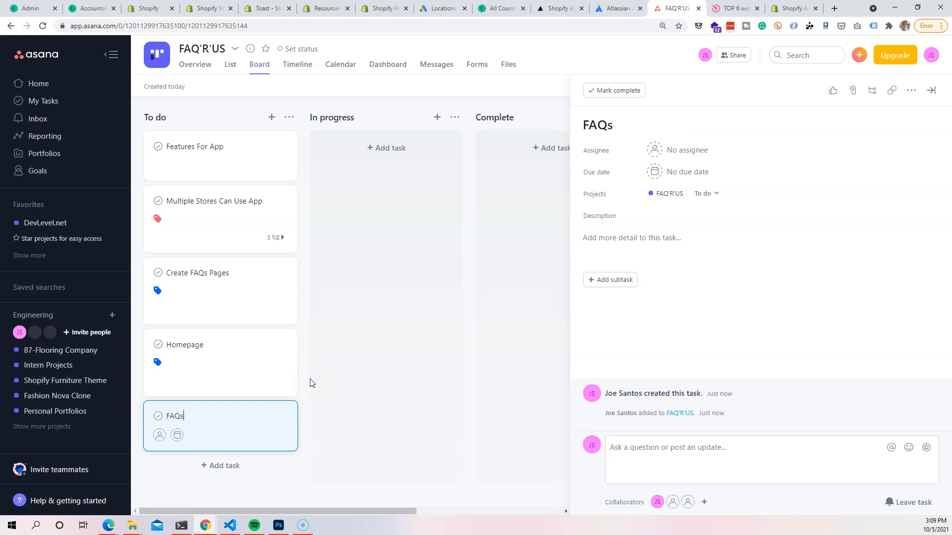
{"action": "type", "text": " Show Page"}
{"action": "key", "text": "Return"}
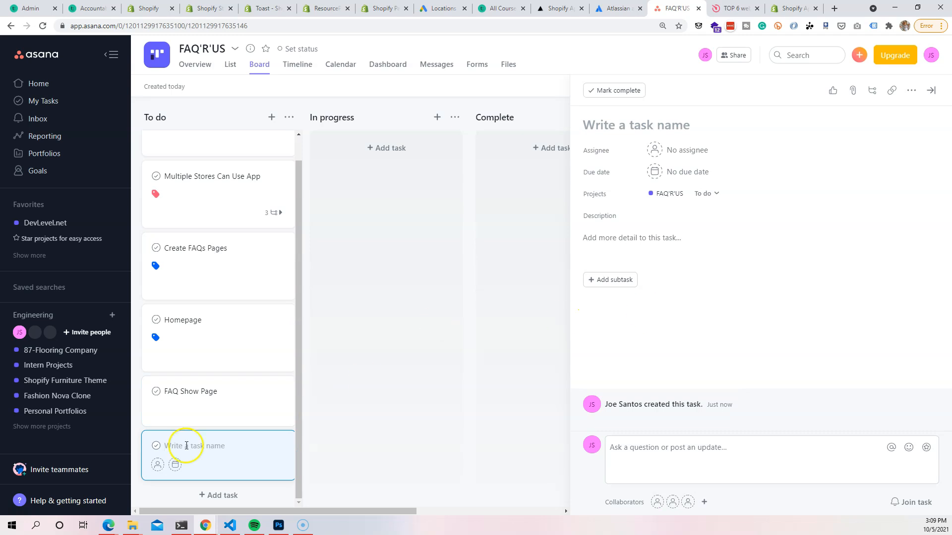
Step: Describe the blank task with "Show all the information of the FAQ" and, on a second line, "and then allow to edit each question and answer"
{"action": "left_click", "coordinate": [643, 245]}
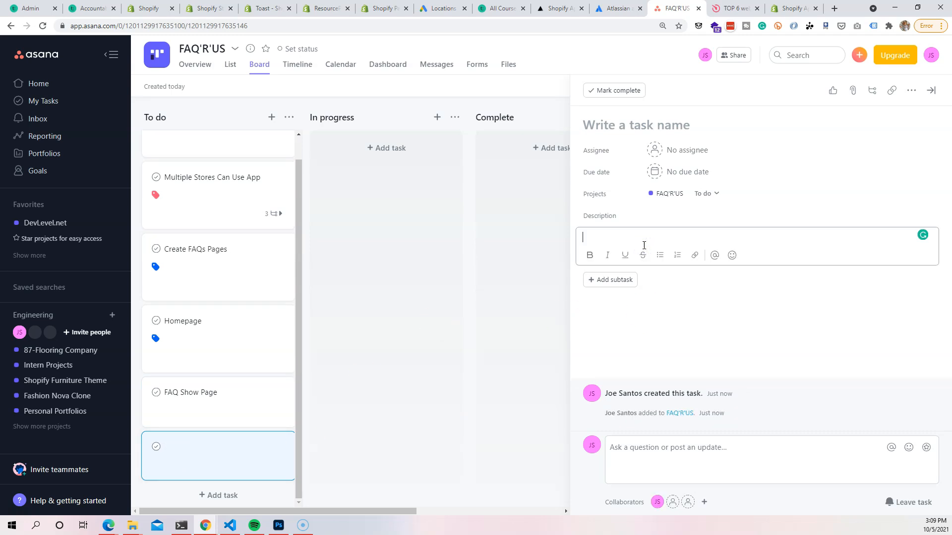
{"action": "type", "text": "Show all the information of the FAQ"}
{"action": "key", "text": "Return"}
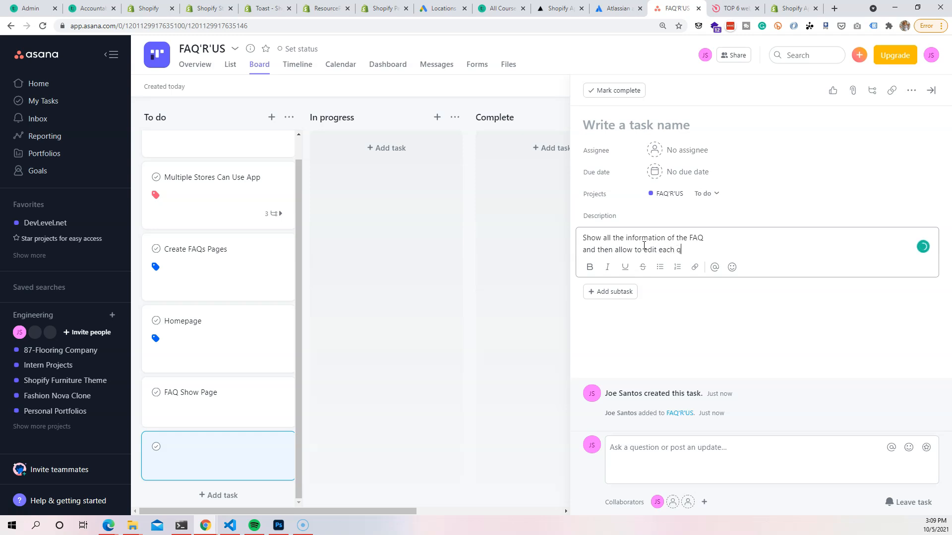
{"action": "type", "text": "and answer"}
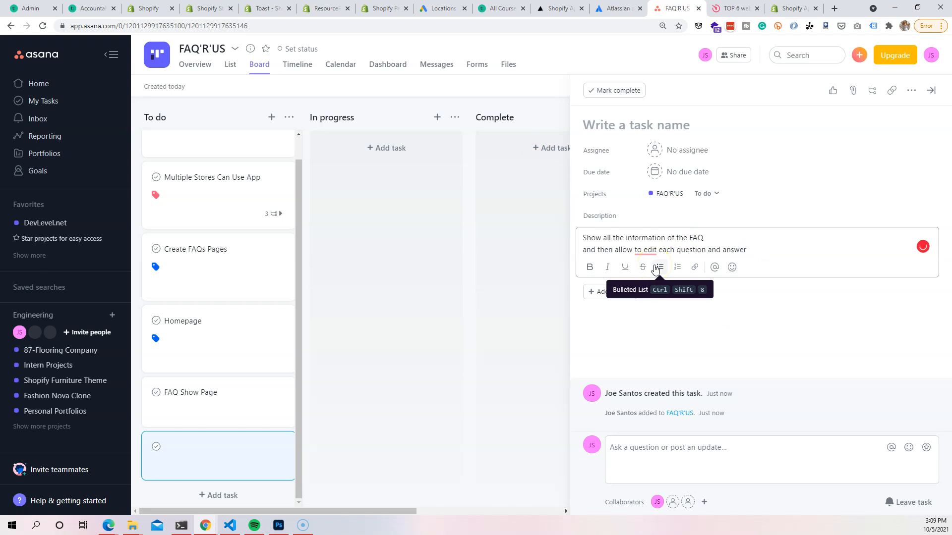
Step: Switch to the Elfsight examples page, examine how the first accordion FAQ question expands, and return to the Asana board
{"action": "left_click", "coordinate": [734, 8]}
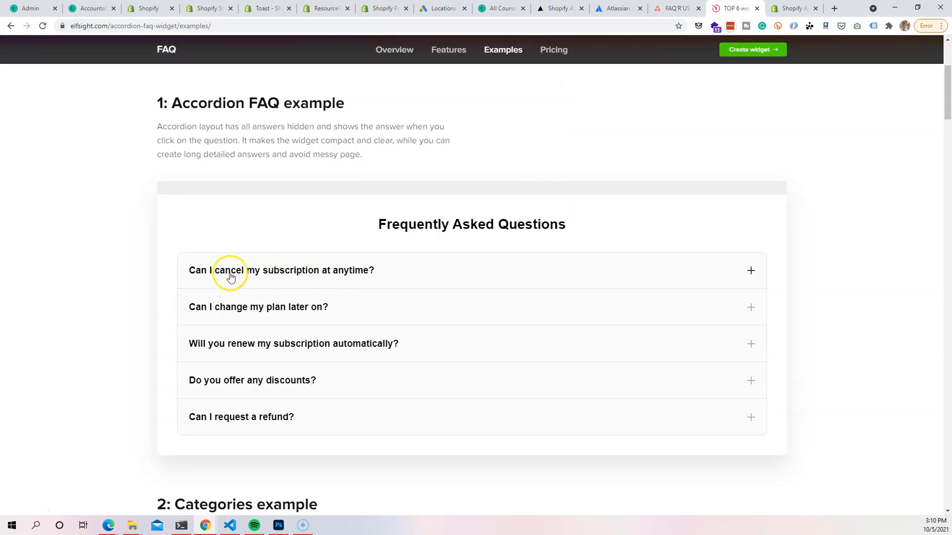
{"action": "left_click", "coordinate": [253, 283]}
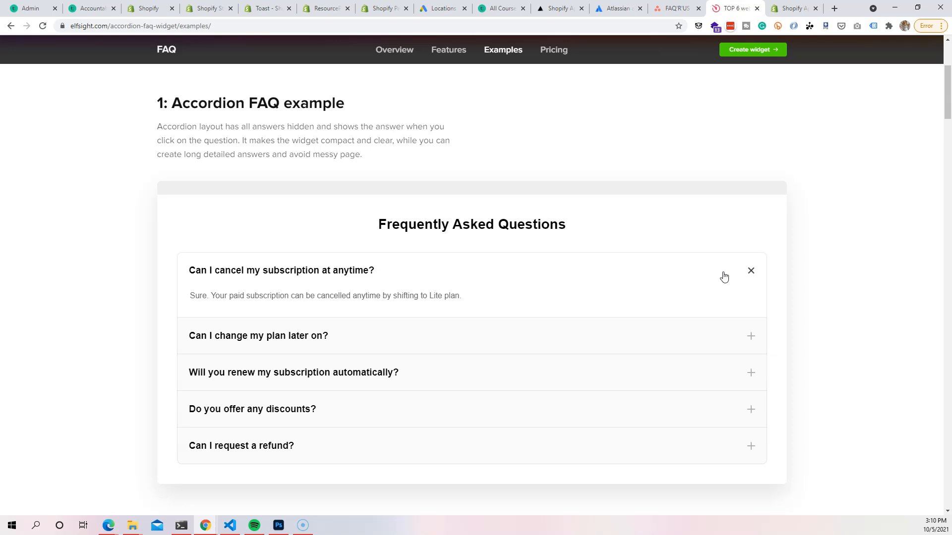
{"action": "left_click", "coordinate": [674, 8]}
Step: Name the untitled To do task "Show FAQ Page"
{"action": "left_click", "coordinate": [630, 244]}
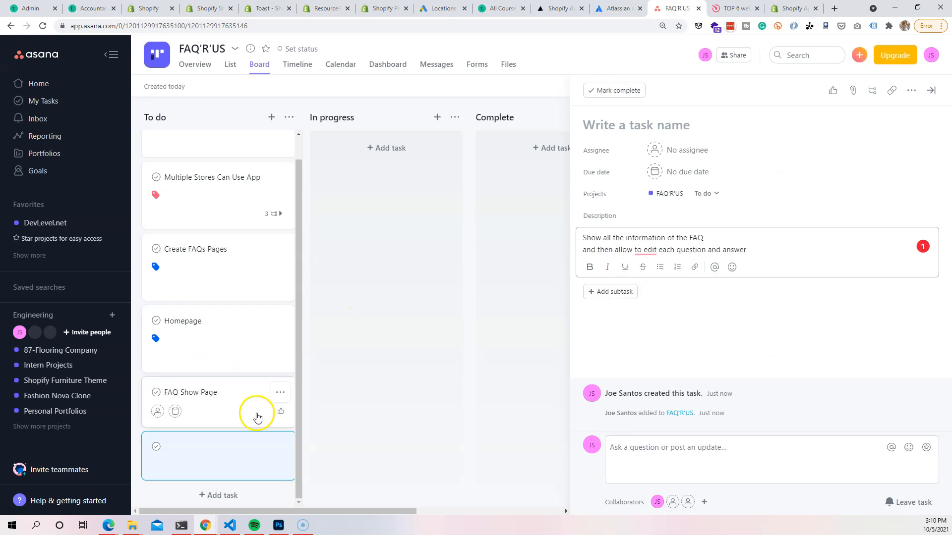
{"action": "left_click", "coordinate": [223, 451]}
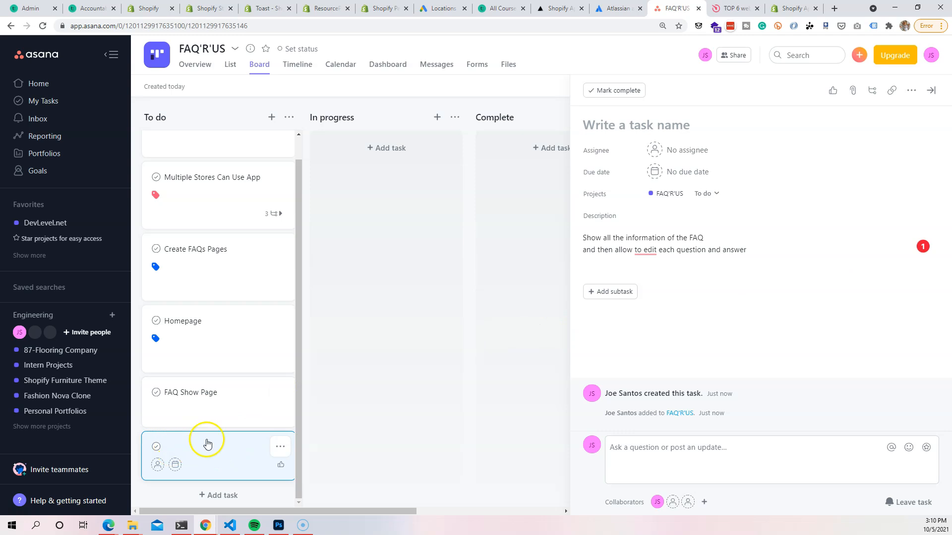
{"action": "left_click", "coordinate": [490, 320]}
{"action": "left_click", "coordinate": [234, 443]}
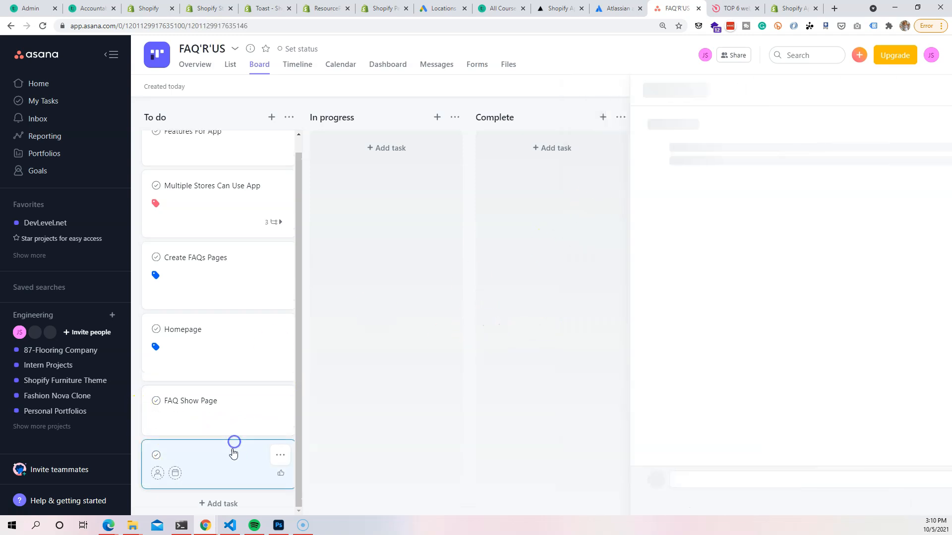
{"action": "left_click", "coordinate": [664, 124]}
{"action": "type", "text": "Show FAQ Page"}
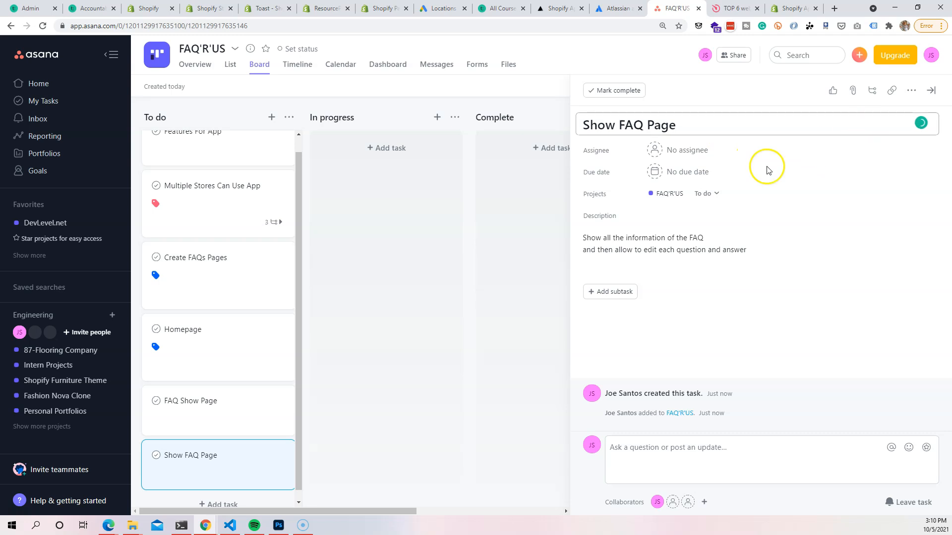
Step: Add the Frontend tag to the Show FAQ Page task and close its details
{"action": "left_click", "coordinate": [915, 91]}
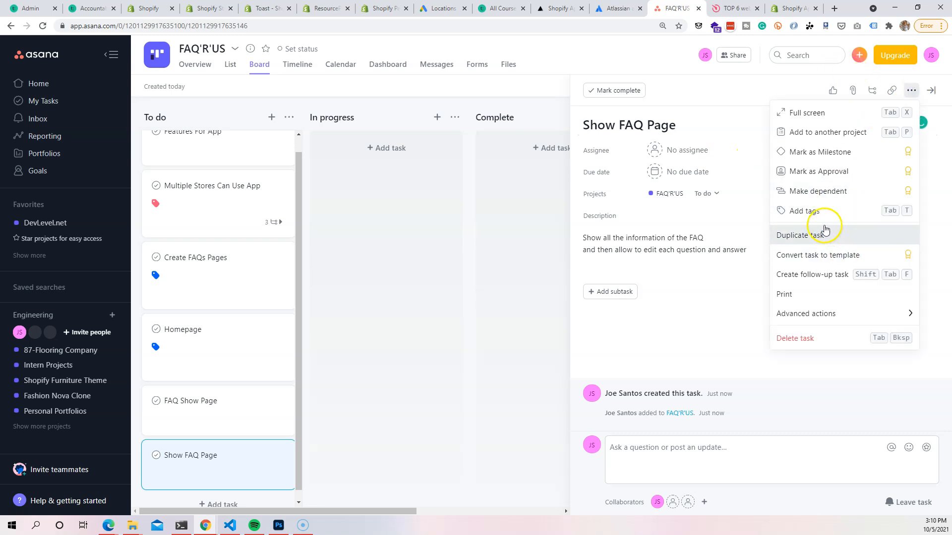
{"action": "left_click", "coordinate": [812, 212]}
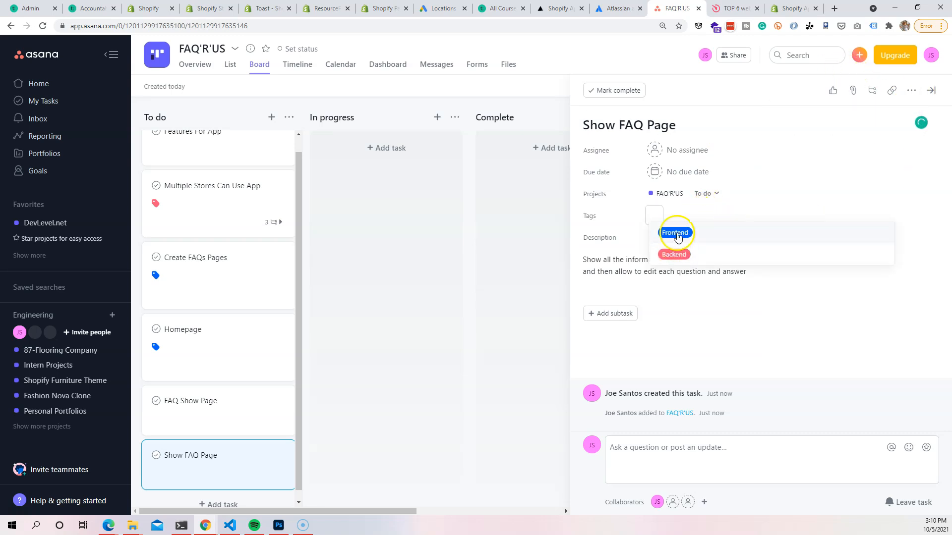
{"action": "left_click", "coordinate": [676, 233]}
{"action": "left_click", "coordinate": [425, 311]}
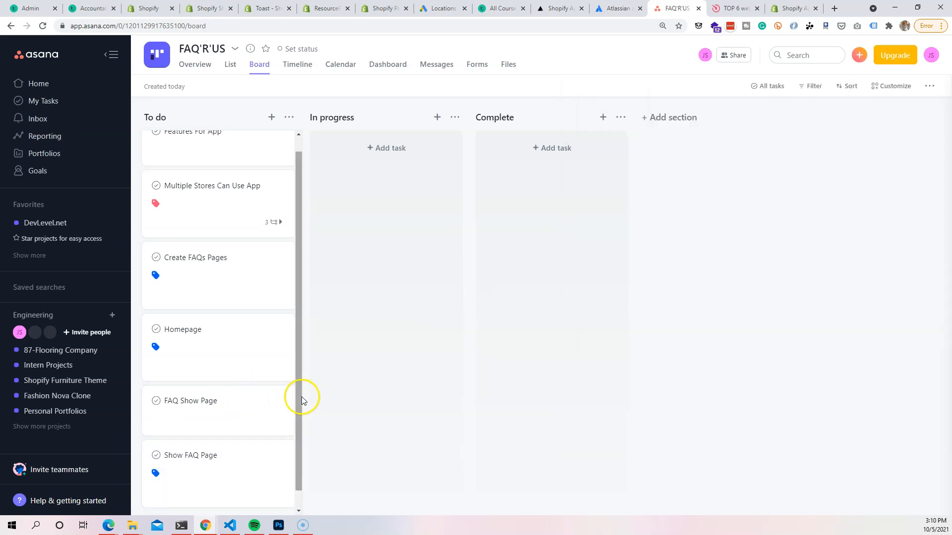
Step: Rename the empty FAQ Show Page task to "Edit QA Page"
{"action": "left_click", "coordinate": [216, 412]}
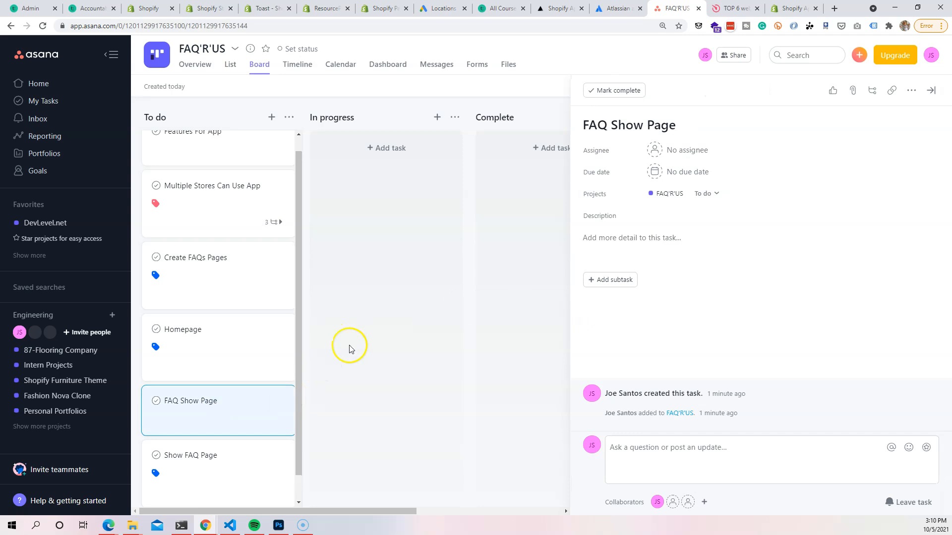
{"action": "triple_click", "coordinate": [639, 125]}
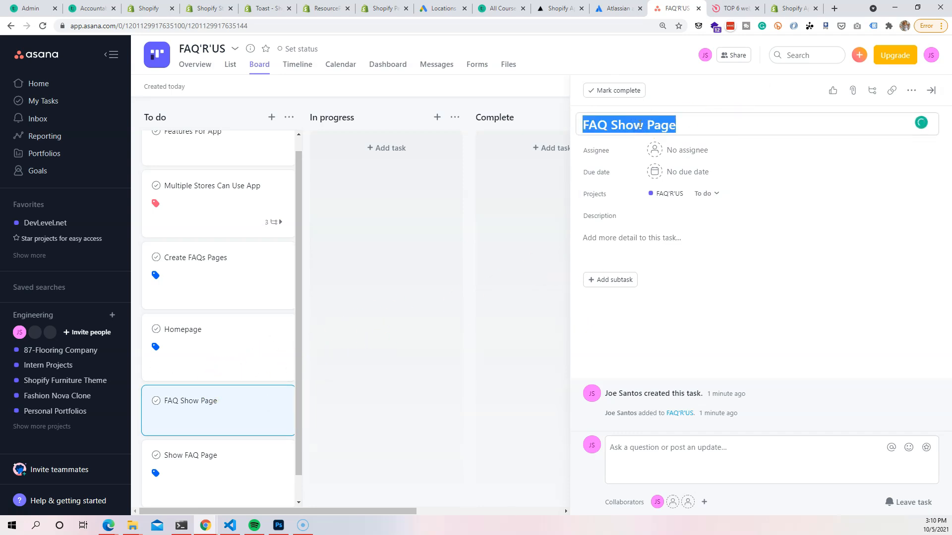
{"action": "type", "text": "Edit"}
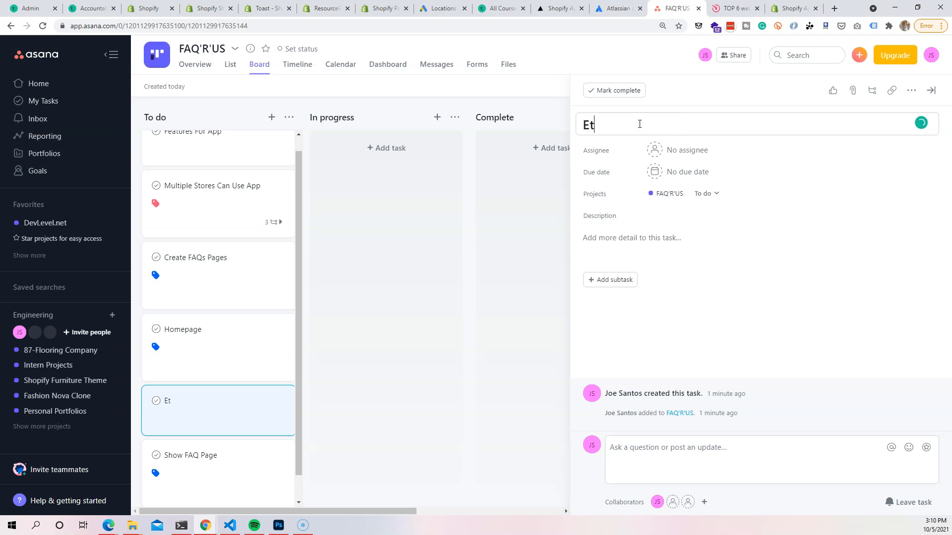
{"action": "type", "text": " FAQ Page"}
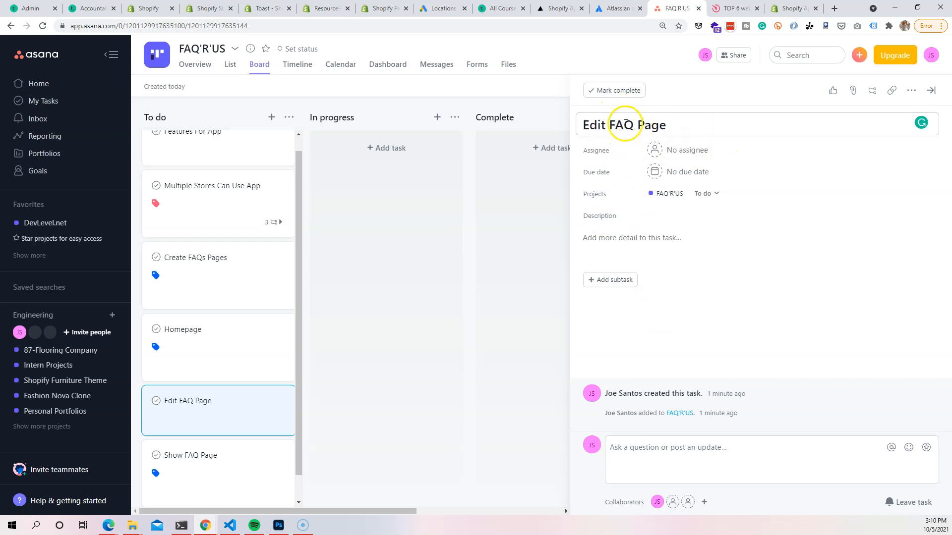
{"action": "left_click", "coordinate": [606, 125]}
{"action": "type", "text": ":"}
{"action": "left_click", "coordinate": [615, 127]}
{"action": "key", "text": "BackSpace"}
{"action": "key", "text": "BackSpace"}
{"action": "key", "text": "BackSpace"}
{"action": "type", "text": "Q"}
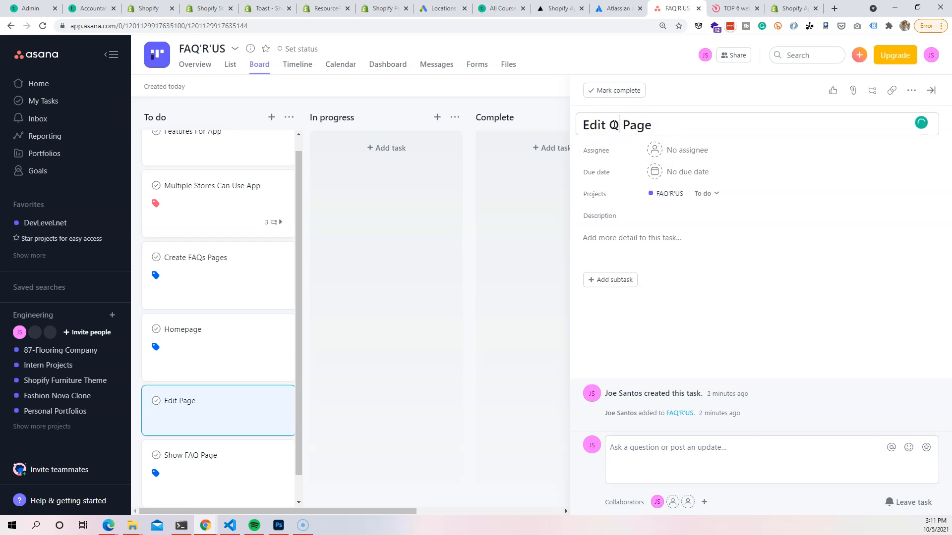
{"action": "type", "text": "A"}
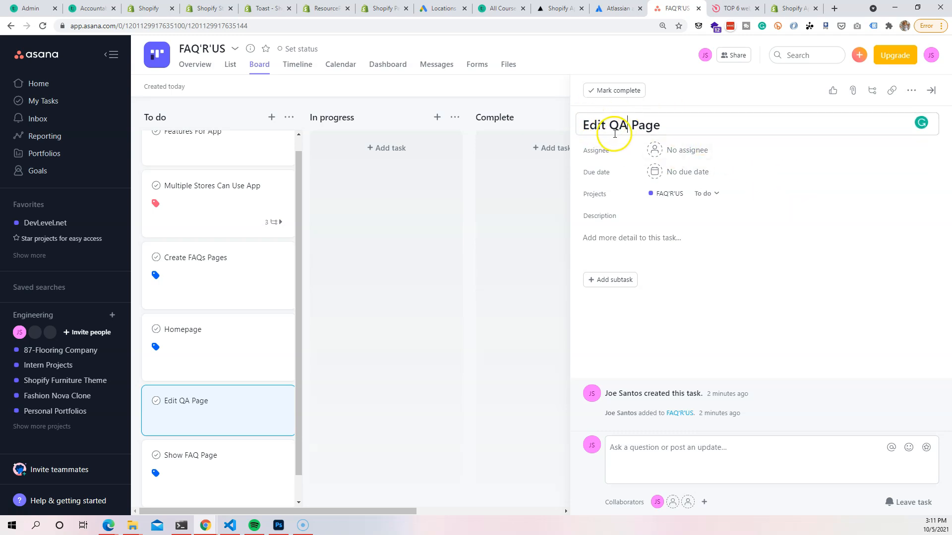
Step: Describe the Edit QA Page task with "Form to edit the question and answer" and close its details
{"action": "left_click", "coordinate": [641, 235]}
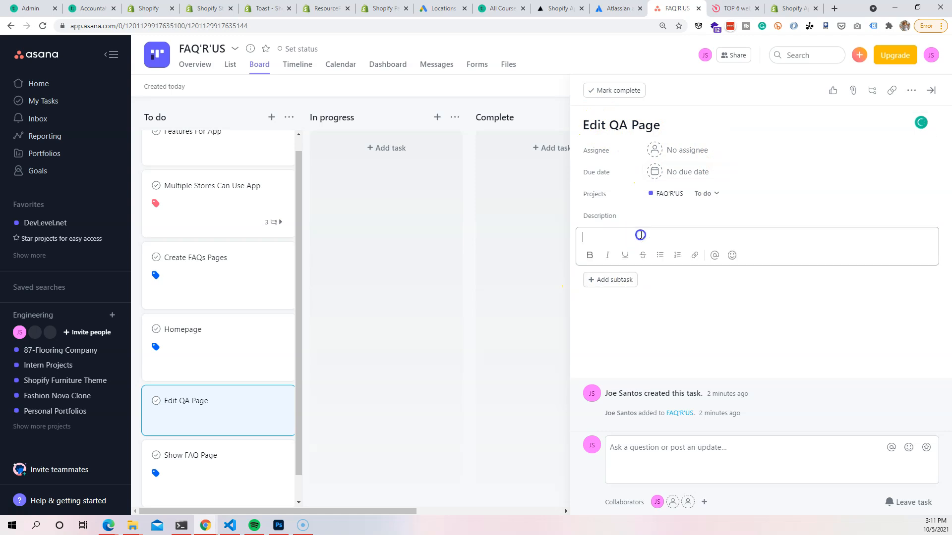
{"action": "type", "text": "Form to edit the question and answer"}
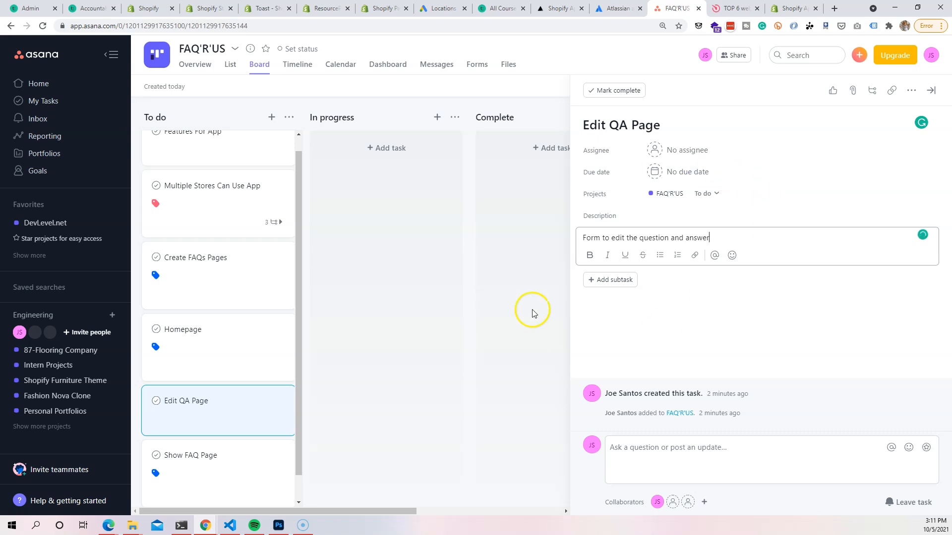
{"action": "left_click", "coordinate": [504, 280]}
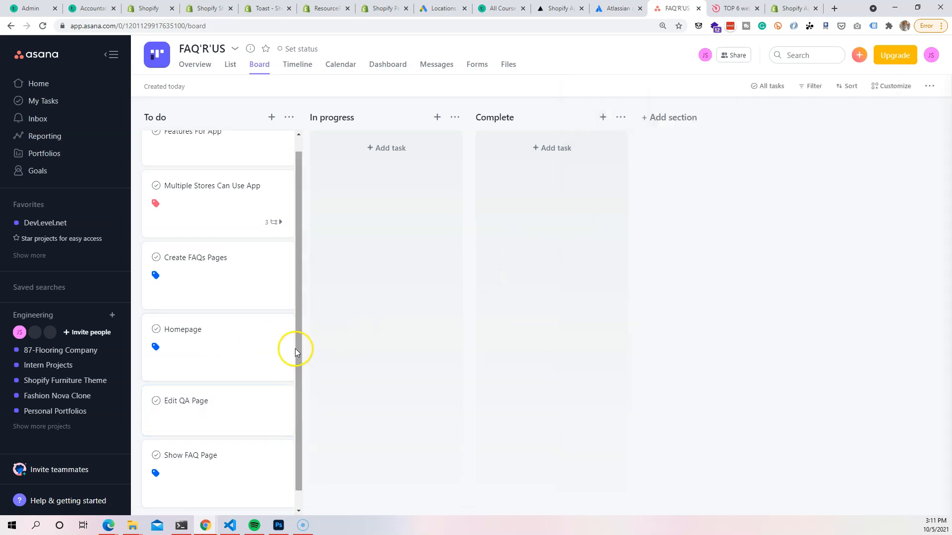
Step: Reopen the Edit QA Page task and add the Frontend tag to it
{"action": "left_click", "coordinate": [207, 329]}
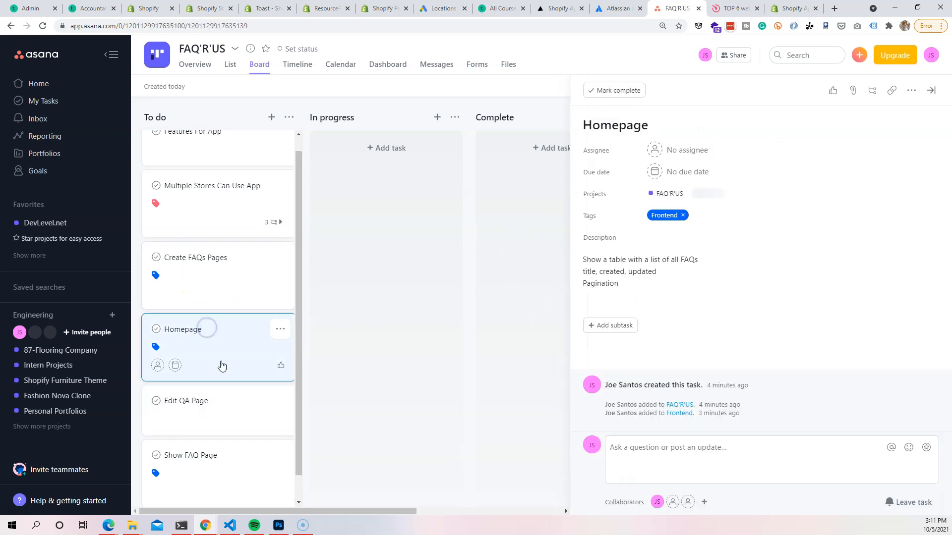
{"action": "left_click", "coordinate": [220, 410]}
{"action": "left_click", "coordinate": [911, 90]}
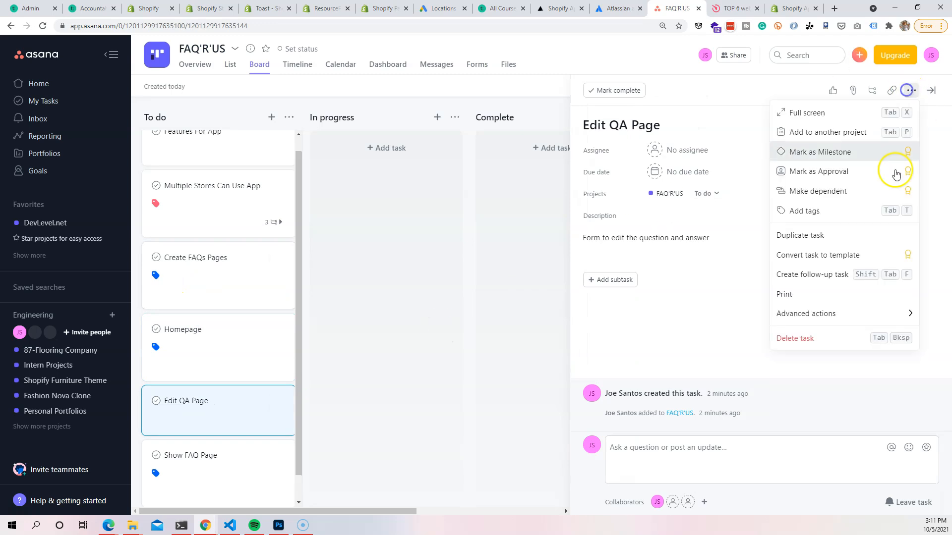
{"action": "left_click", "coordinate": [813, 213]}
{"action": "left_click", "coordinate": [702, 234]}
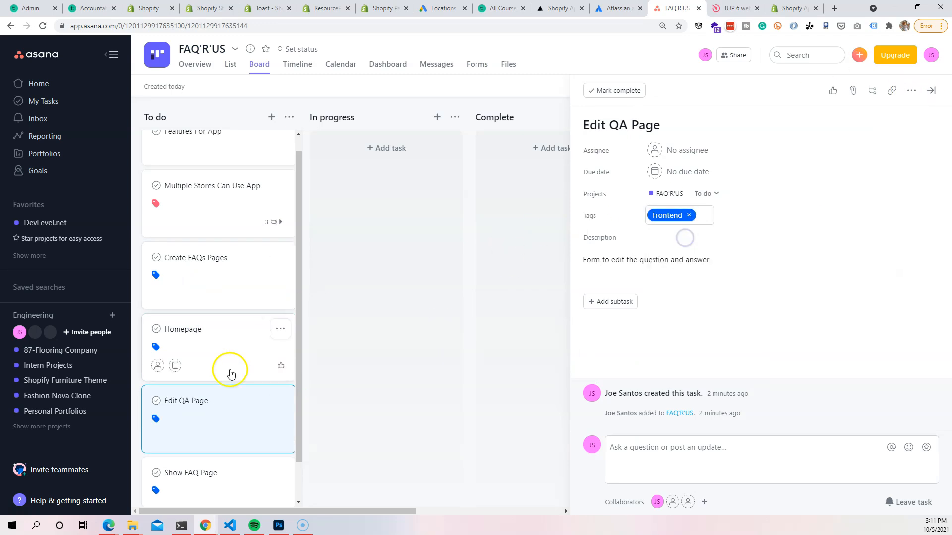
Step: Open the Homepage task and insert the line "if user has any FAQs" at the start of its description
{"action": "left_click", "coordinate": [217, 338]}
{"action": "left_click", "coordinate": [653, 280]}
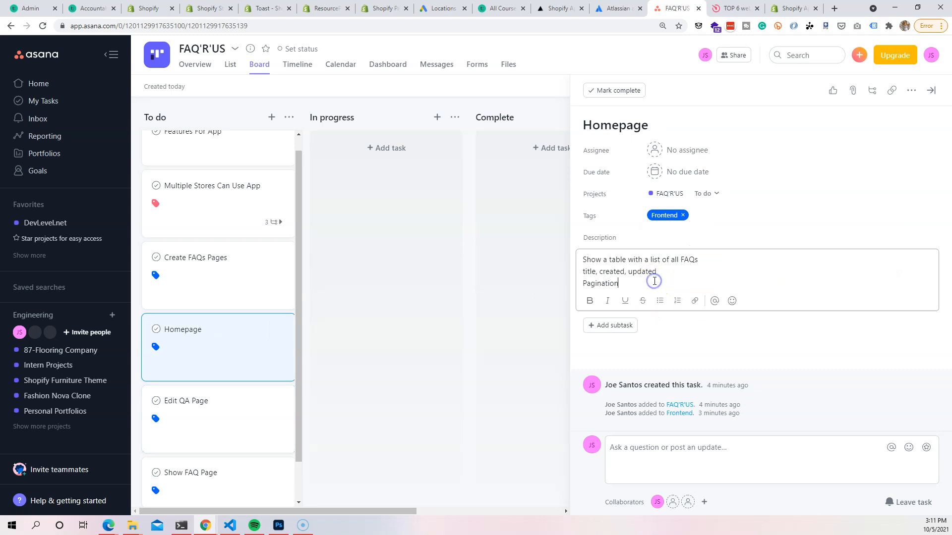
{"action": "key", "text": "Return"}
{"action": "key", "text": "Up"}
{"action": "key", "text": "Up"}
{"action": "key", "text": "Up"}
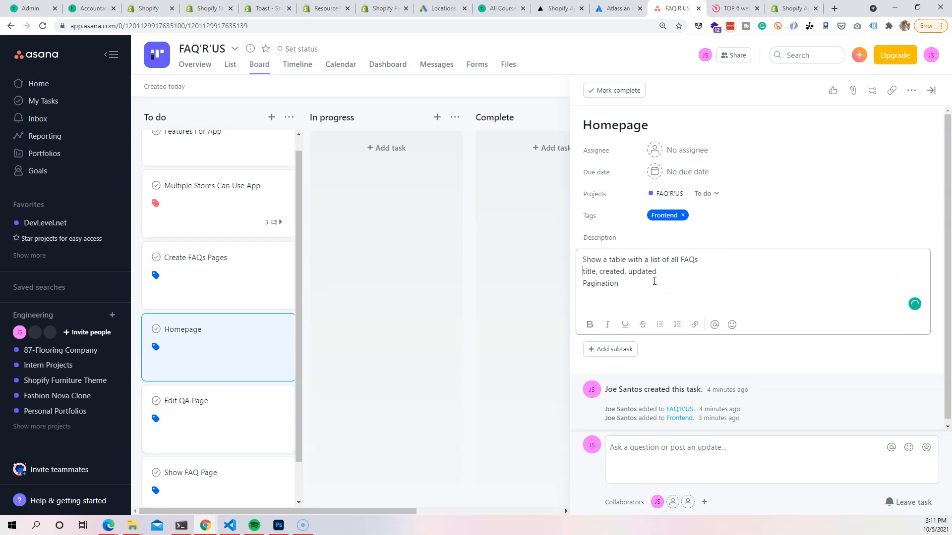
{"action": "key", "text": "Return"}
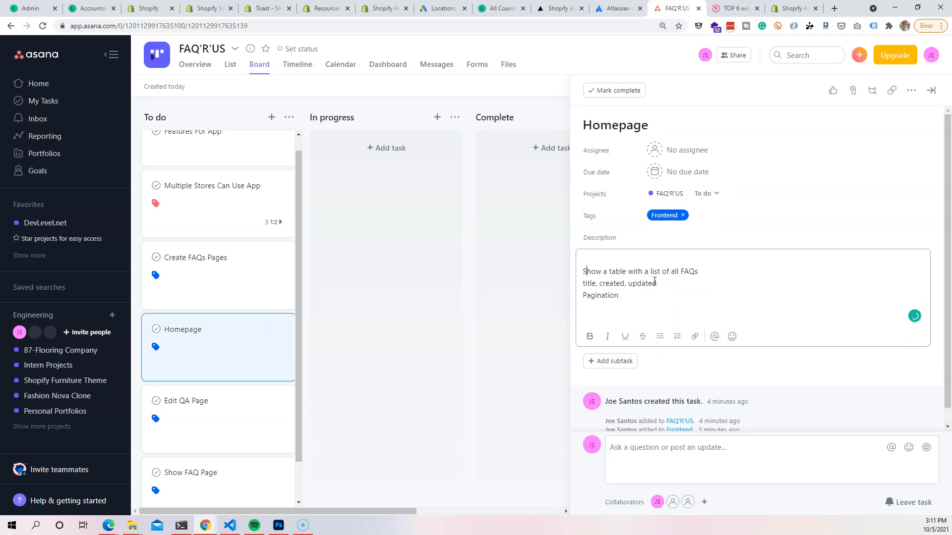
{"action": "type", "text": "if user has any FAQs"}
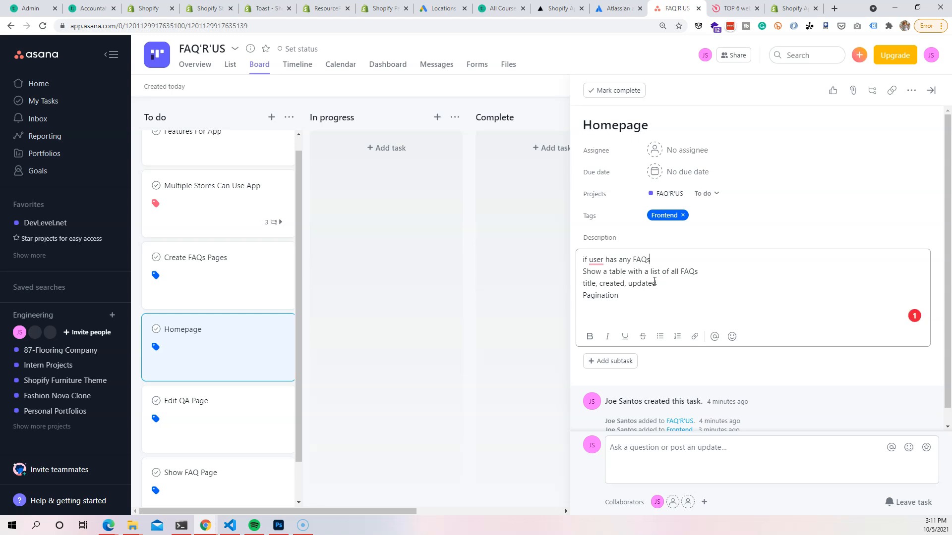
Step: Turn the table, "title, created, updated" and "Pagination" lines of the Homepage description into bullet points
{"action": "left_click", "coordinate": [583, 273]}
{"action": "type", "text": "-"}
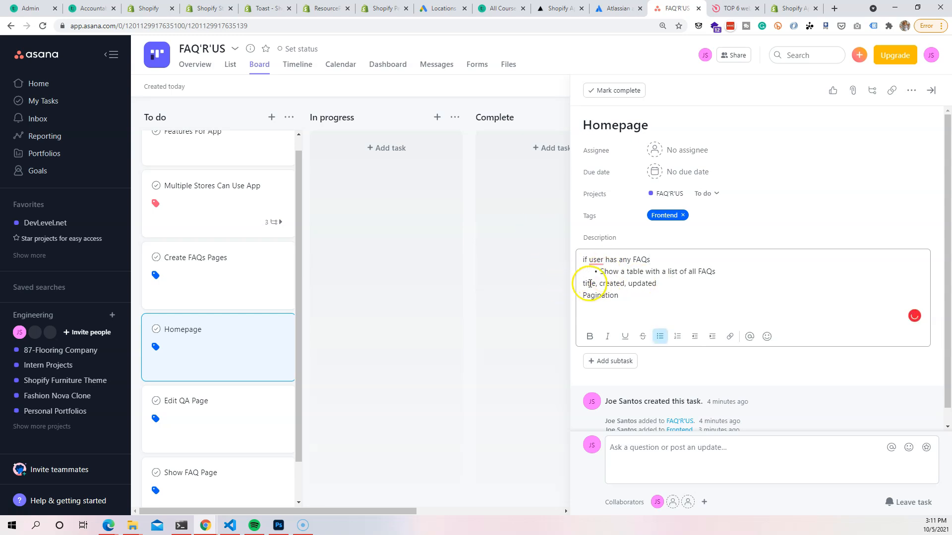
{"action": "left_click", "coordinate": [585, 283]}
{"action": "double_click", "coordinate": [585, 283]}
{"action": "left_click", "coordinate": [583, 285]}
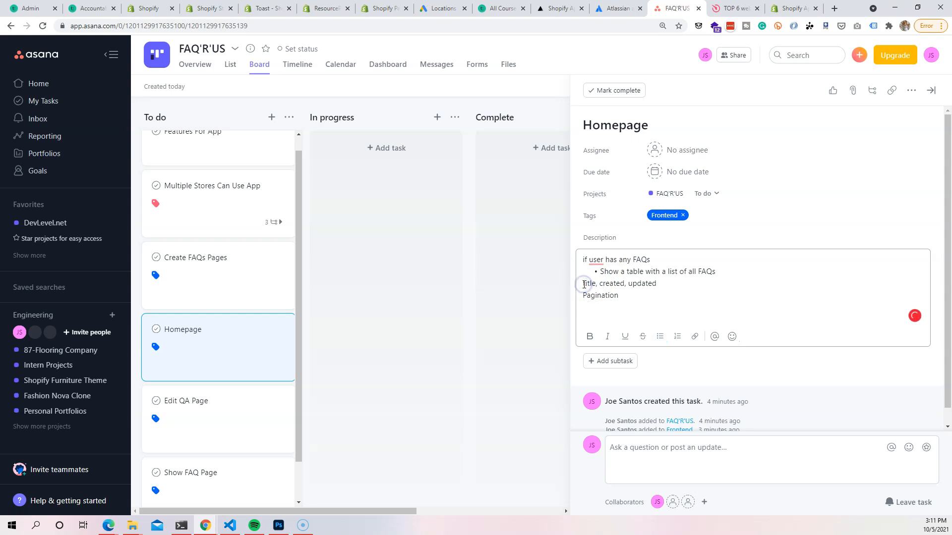
{"action": "type", "text": "-"}
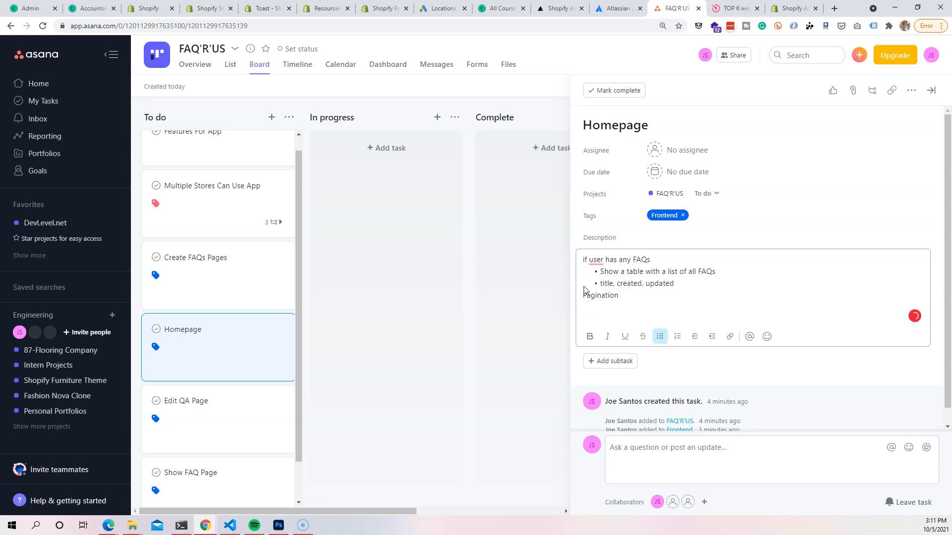
{"action": "left_click", "coordinate": [584, 295]}
{"action": "type", "text": "-"}
Step: Add an "Else" line below the bullet list in the Homepage description and start a new line under it
{"action": "left_click", "coordinate": [618, 315]}
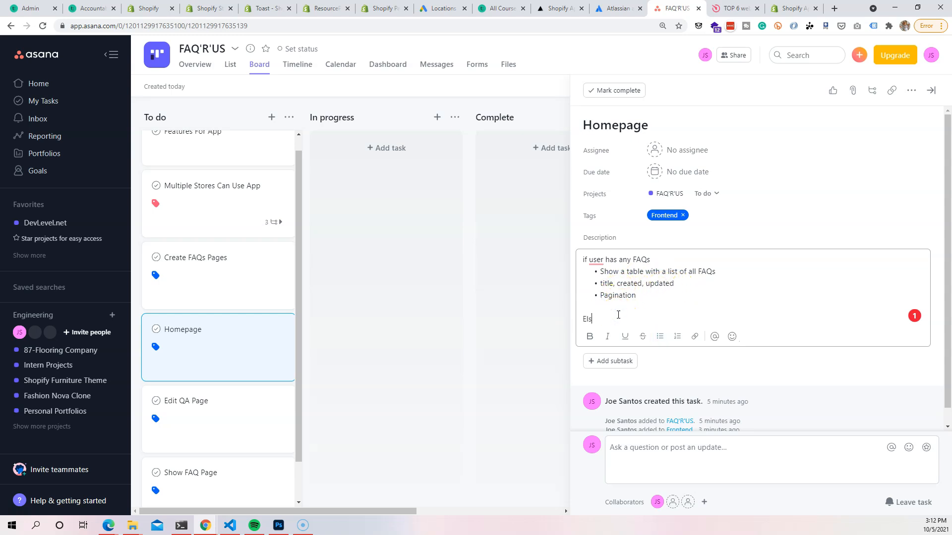
{"action": "type", "text": "Else"}
{"action": "key", "text": "Return"}
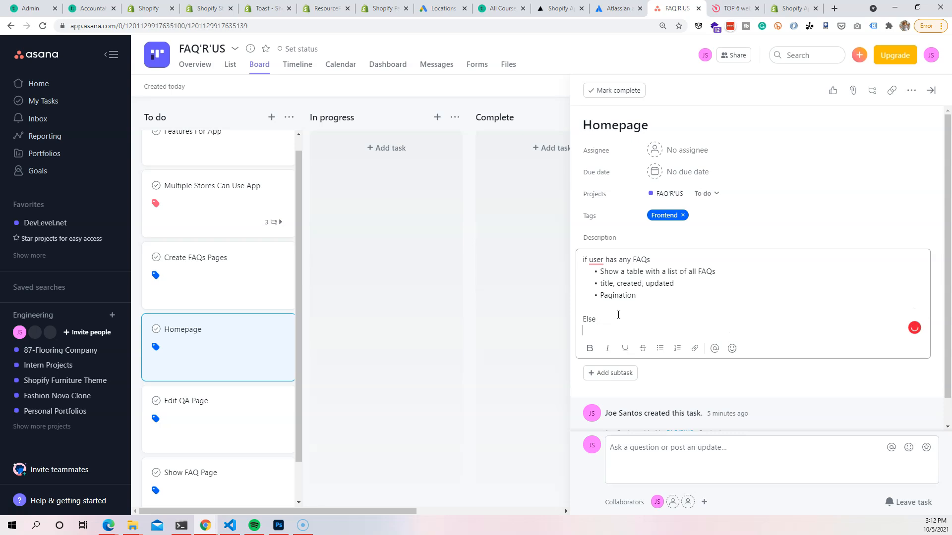
{"action": "type", "text": "a blank pa"}
{"action": "key", "text": "BackSpace"}
{"action": "key", "text": "BackSpace"}
{"action": "key", "text": "BackSpace"}
{"action": "key", "text": "BackSpace"}
{"action": "key", "text": "BackSpace"}
{"action": "key", "text": "BackSpace"}
{"action": "key", "text": "BackSpace"}
{"action": "key", "text": "BackSpace"}
{"action": "key", "text": "BackSpace"}
{"action": "key", "text": "BackSpace"}
{"action": "key", "text": "BackSpace"}
{"action": "key", "text": "BackSpace"}
{"action": "key", "text": "BackSpace"}
{"action": "key", "text": "BackSpace"}
{"action": "key", "text": "BackSpace"}
{"action": "key", "text": "BackSpace"}
{"action": "key", "text": "BackSpace"}
{"action": "key", "text": "BackSpace"}
{"action": "key", "text": "BackSpace"}
{"action": "key", "text": "BackSpace"}
{"action": "key", "text": "BackSpace"}
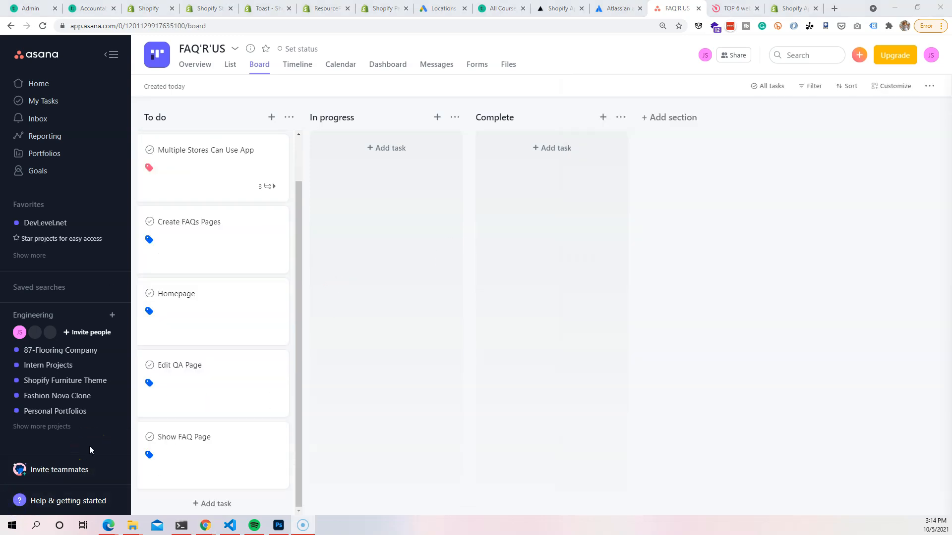
Step: Add a task named "Create Routes and Save Data" to the To do column and open its details
{"action": "left_click", "coordinate": [212, 503]}
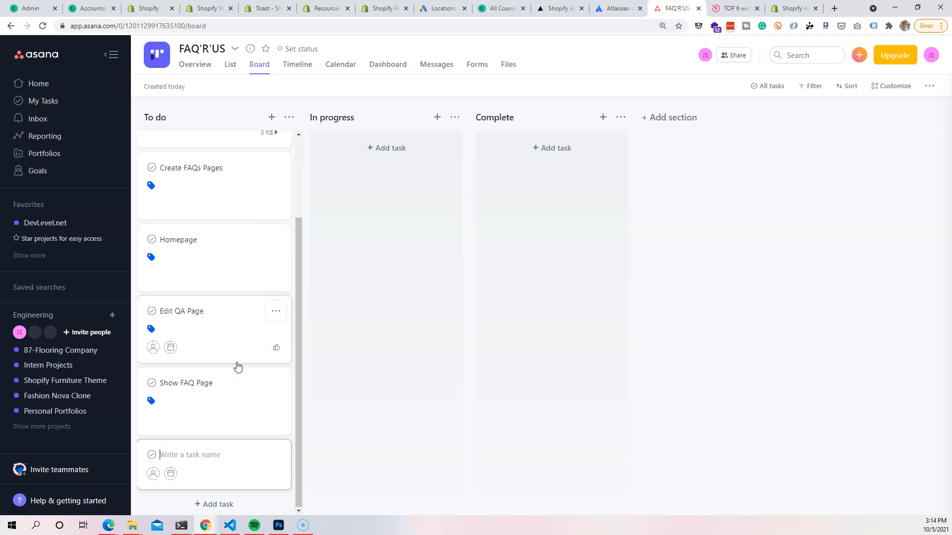
{"action": "type", "text": "C"}
{"action": "left_click", "coordinate": [223, 471]}
{"action": "left_click", "coordinate": [658, 236]}
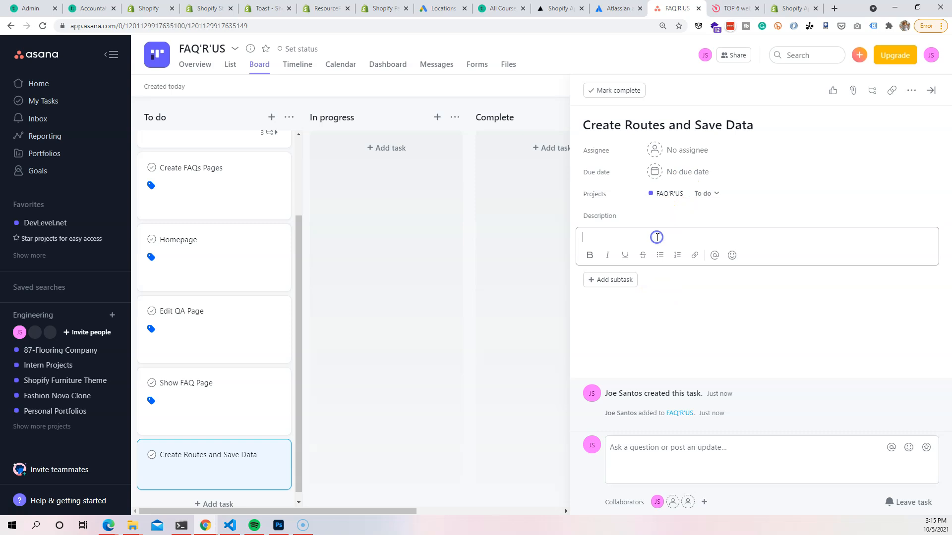
Step: Add the subtasks "Route for all FAQs list" and "Route for Create (save data)" to the Create Routes and Save Data task
{"action": "left_click", "coordinate": [612, 279]}
{"action": "type", "text": "Crat"}
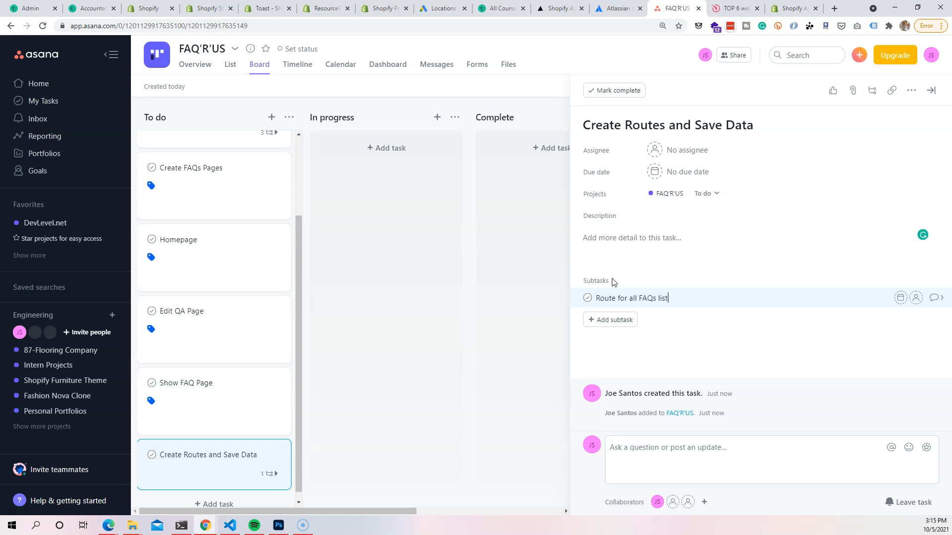
{"action": "left_click", "coordinate": [625, 320]}
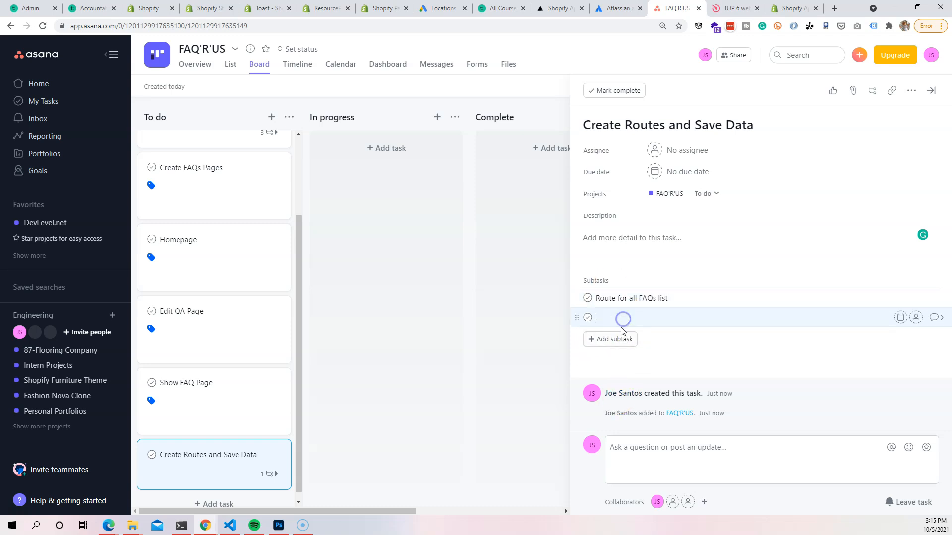
{"action": "type", "text": "Route For"}
{"action": "key", "text": "BackSpace"}
{"action": "type", "text": "for"}
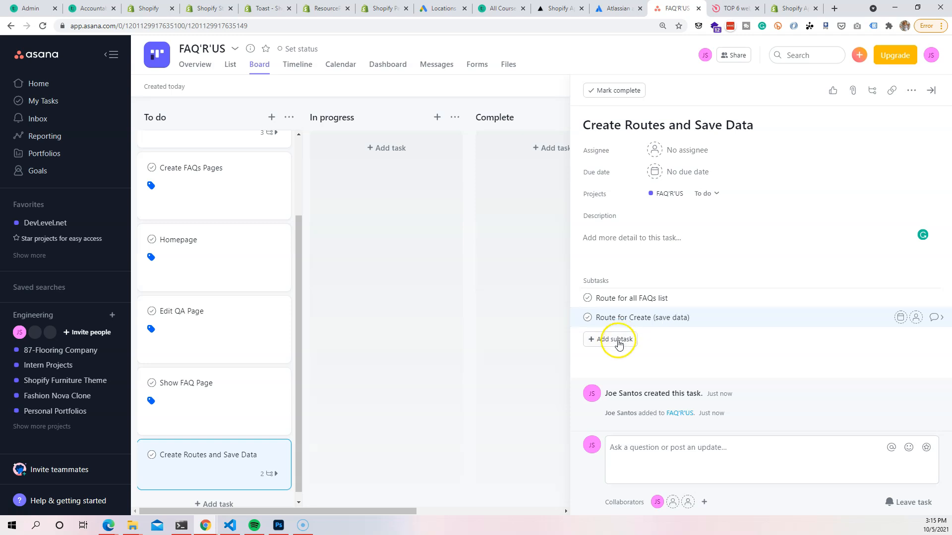
Step: Add two more subtasks, "Route for editing (data)" and "Route for delete (data)"
{"action": "left_click", "coordinate": [614, 340]}
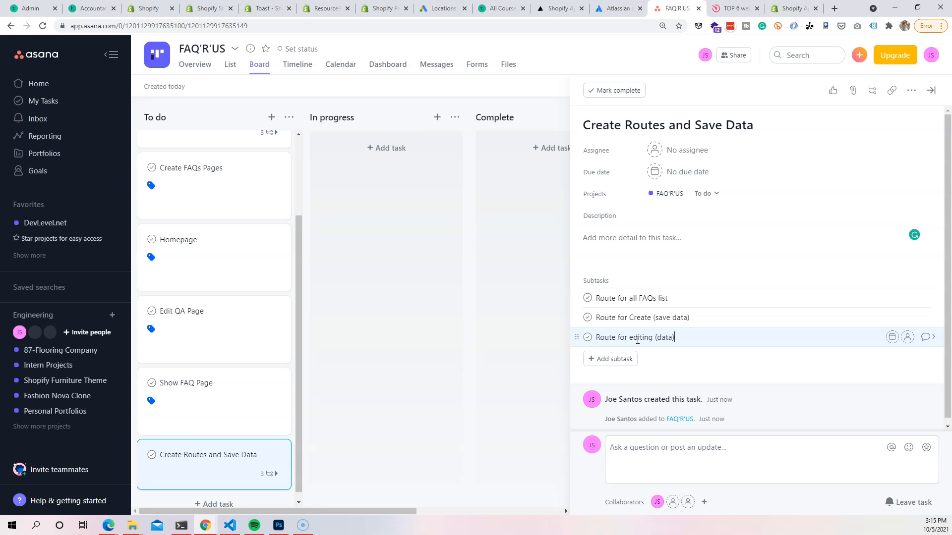
{"action": "left_click", "coordinate": [615, 360]}
{"action": "type", "text": "Route for delete (data"}
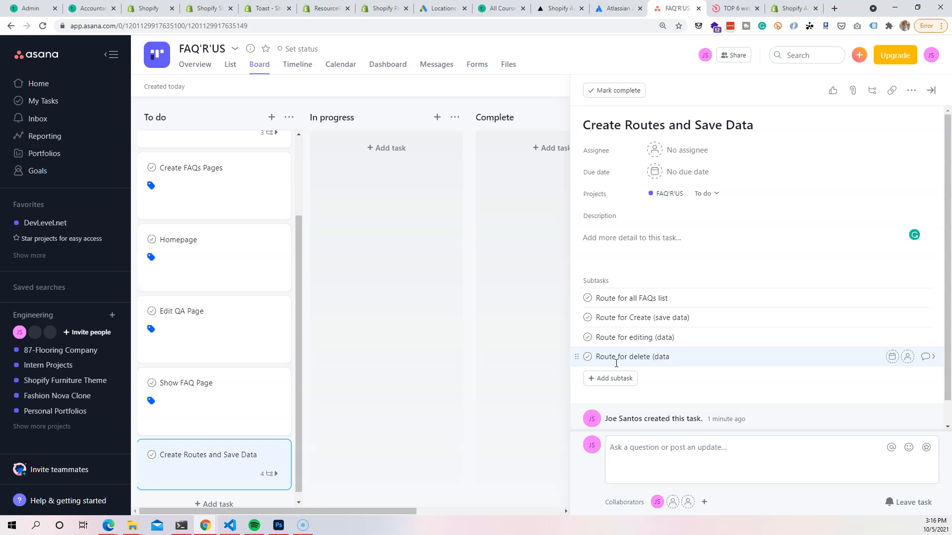
Step: Insert "FAQ" before the parentheses in the names of the Create, editing and delete route subtasks
{"action": "left_click", "coordinate": [654, 318]}
{"action": "type", "text": "FAQ"}
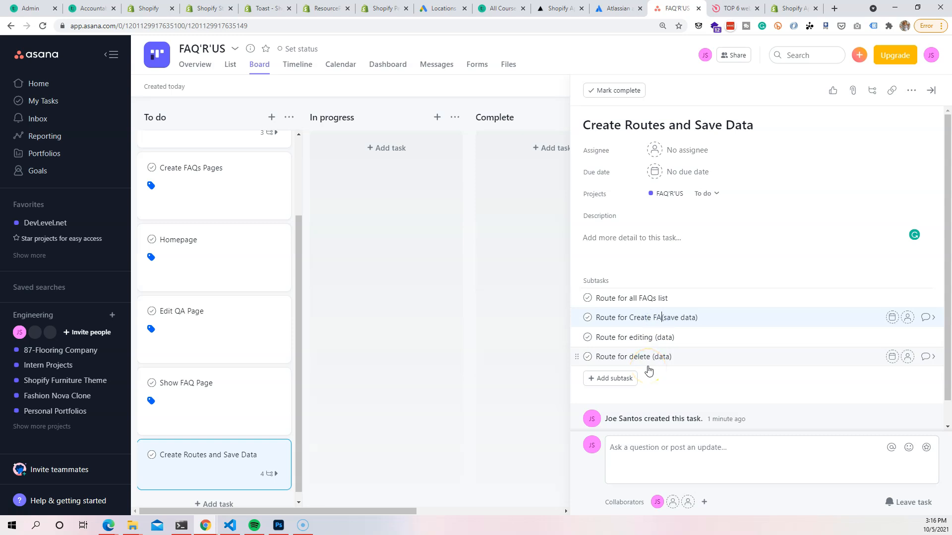
{"action": "left_click", "coordinate": [654, 338]}
{"action": "type", "text": "FAQ"}
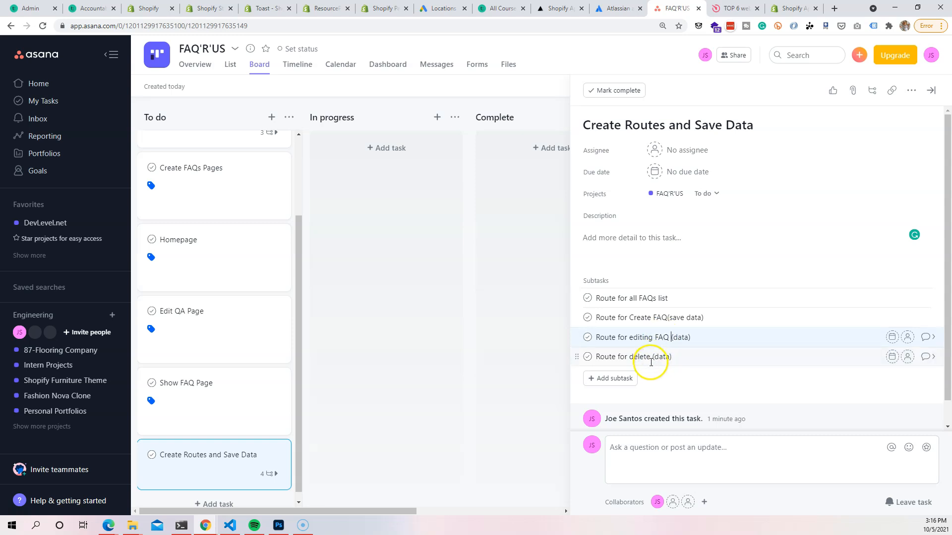
{"action": "left_click", "coordinate": [652, 357]}
{"action": "type", "text": "FAQ"}
{"action": "left_click", "coordinate": [680, 281]}
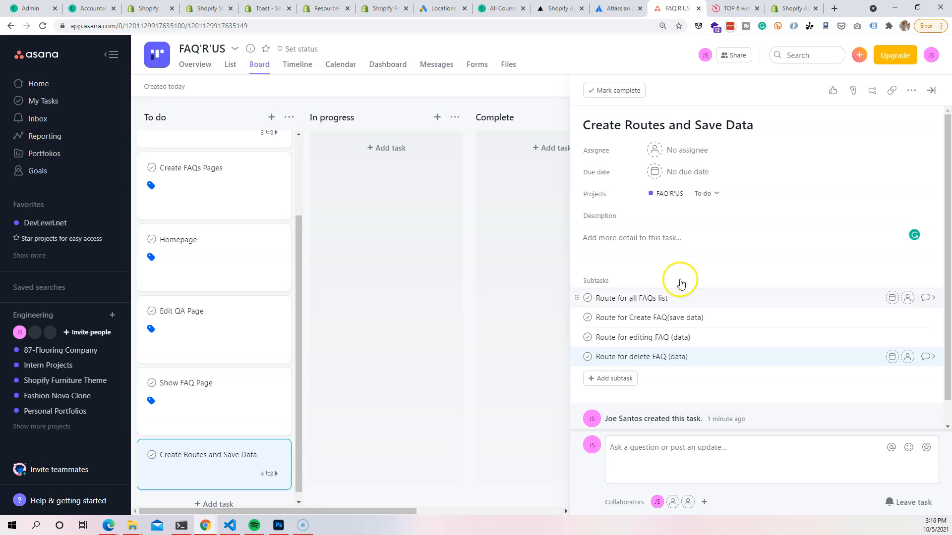
Step: Rename the Create Routes and Save Data task to "Create FAQs Routes and Save Data"
{"action": "left_click", "coordinate": [616, 379]}
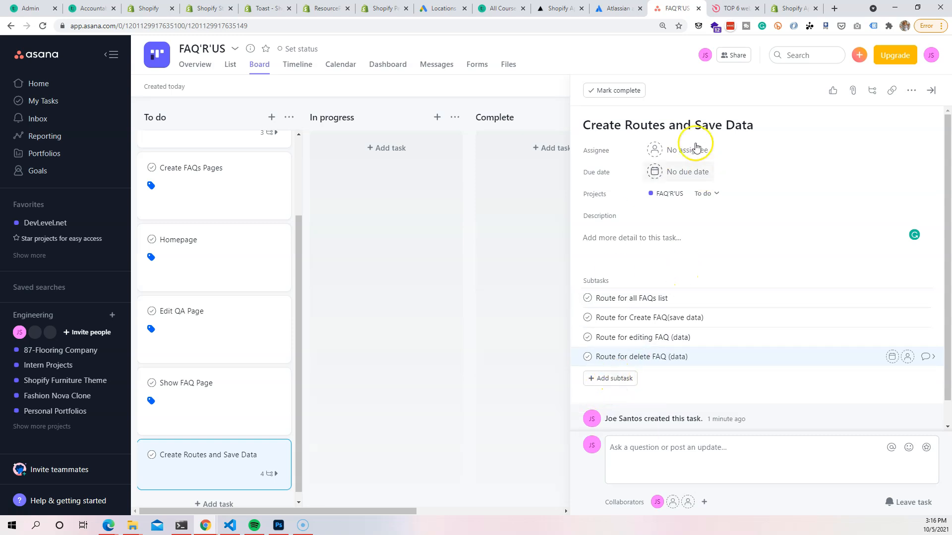
{"action": "left_click", "coordinate": [626, 126]}
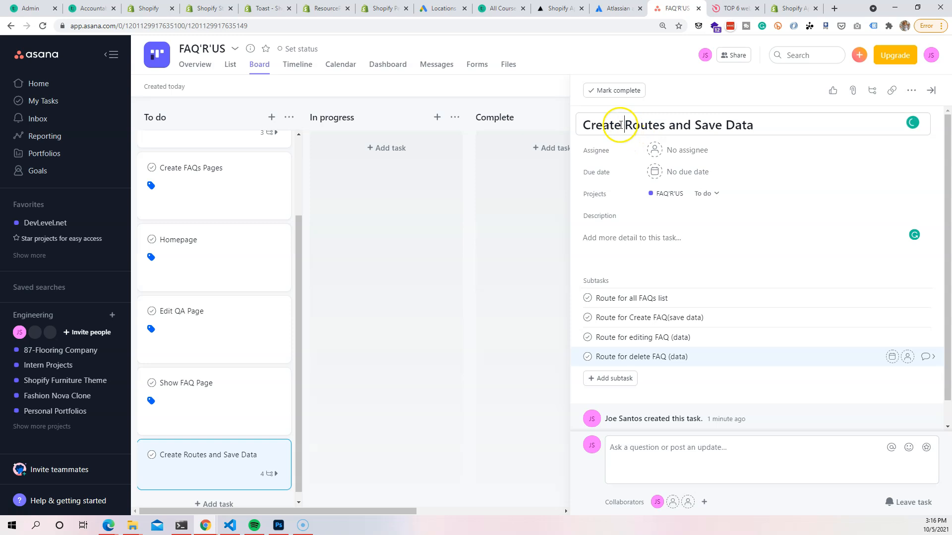
{"action": "type", "text": "FAQ"}
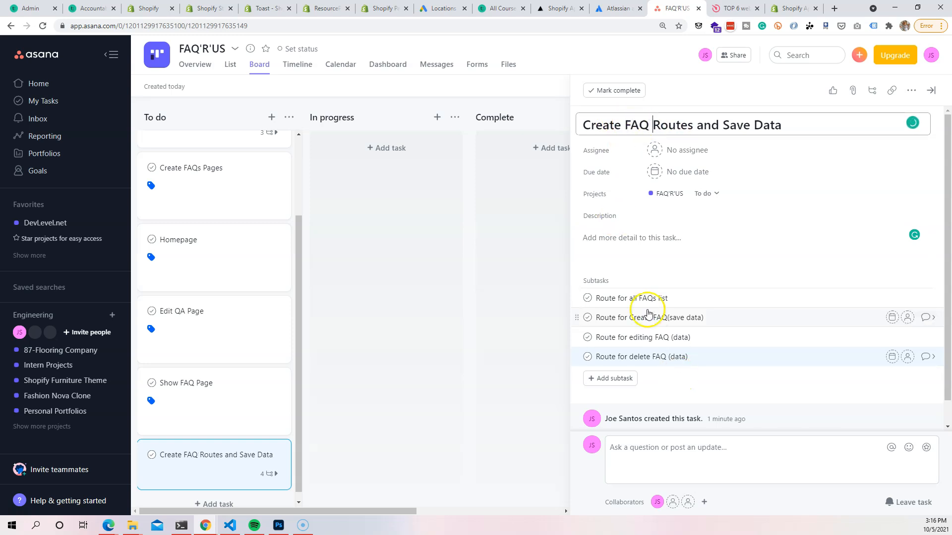
{"action": "left_click", "coordinate": [649, 125]}
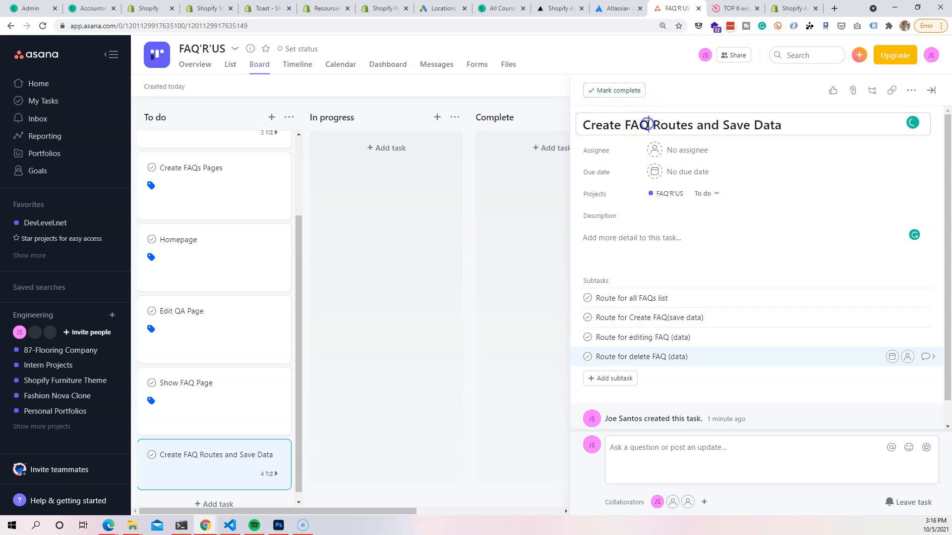
{"action": "type", "text": "s"}
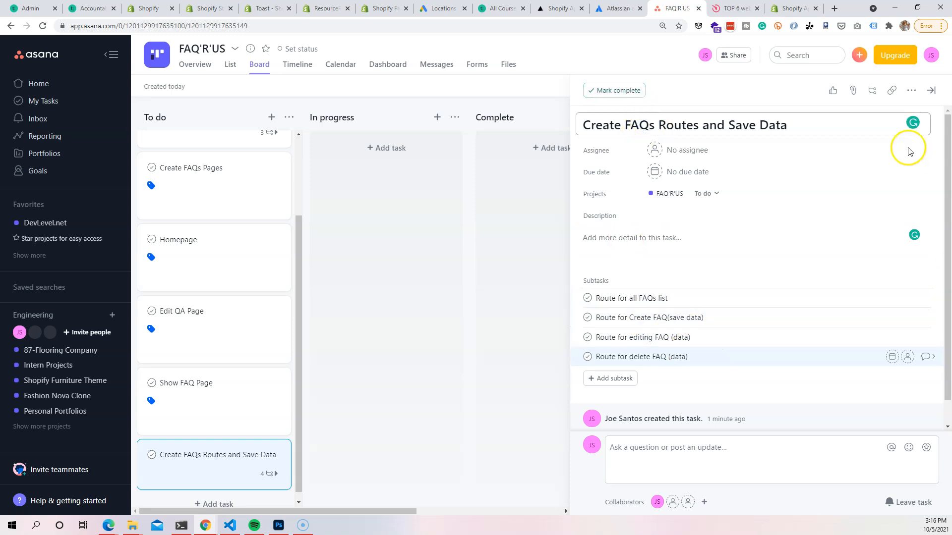
{"action": "left_click", "coordinate": [705, 206]}
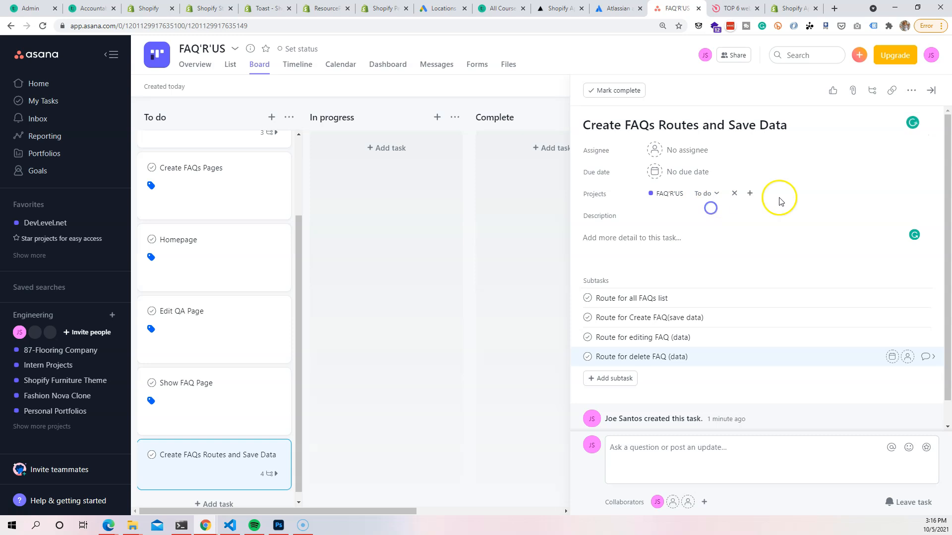
Step: Add the Backend tag to the Create FAQs Routes and Save Data task
{"action": "left_click", "coordinate": [912, 89]}
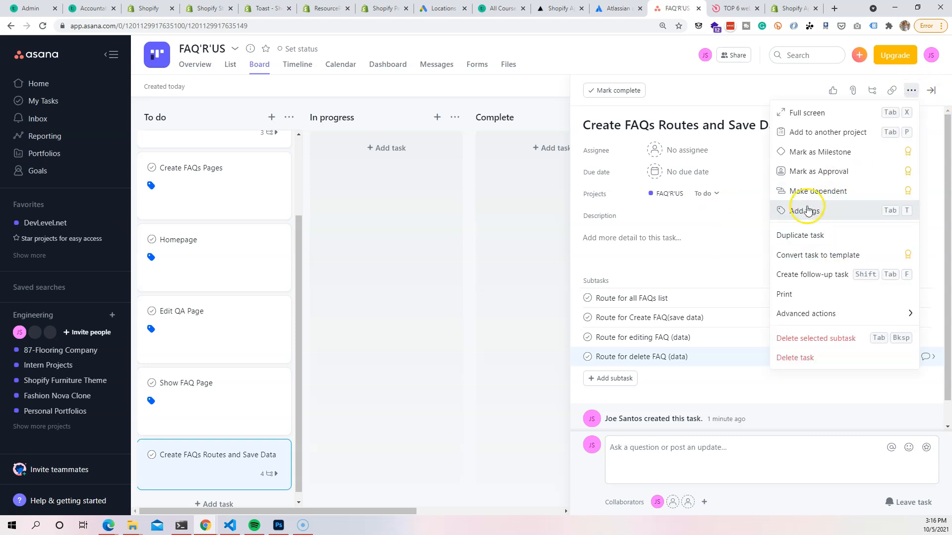
{"action": "left_click", "coordinate": [809, 210]}
{"action": "left_click", "coordinate": [674, 254]}
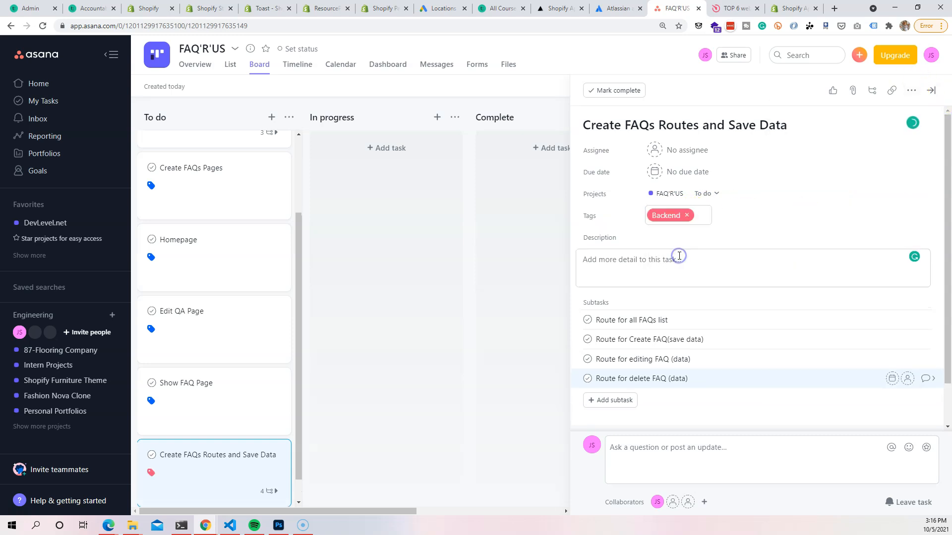
Step: Duplicate the Create FAQs Routes and Save Data task together with its subtasks and tag
{"action": "scroll", "coordinate": [732, 238], "scroll_direction": "down", "scroll_amount": 1}
{"action": "scroll", "coordinate": [731, 239], "scroll_direction": "down", "scroll_amount": 1}
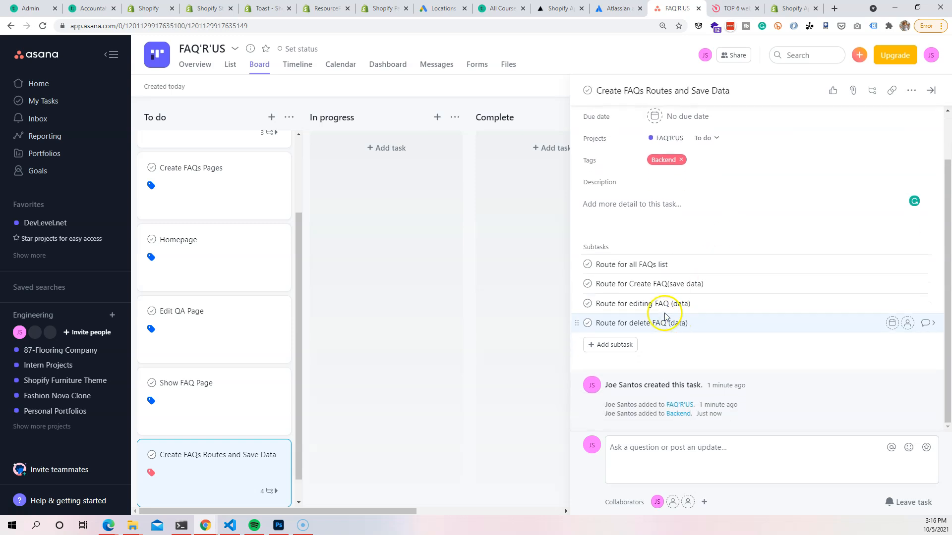
{"action": "scroll", "coordinate": [729, 282], "scroll_direction": "up", "scroll_amount": 2}
{"action": "left_click", "coordinate": [911, 90]}
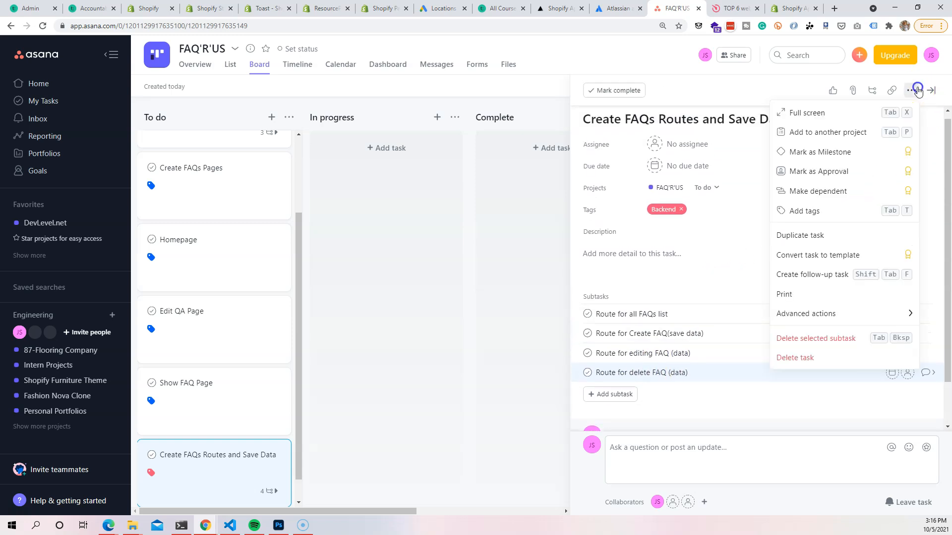
{"action": "left_click", "coordinate": [818, 238]}
{"action": "left_click", "coordinate": [568, 354]}
Step: Rename the duplicated routes task to "Create QA Routes and Save Data"
{"action": "scroll", "coordinate": [292, 316], "scroll_direction": "down", "scroll_amount": 1}
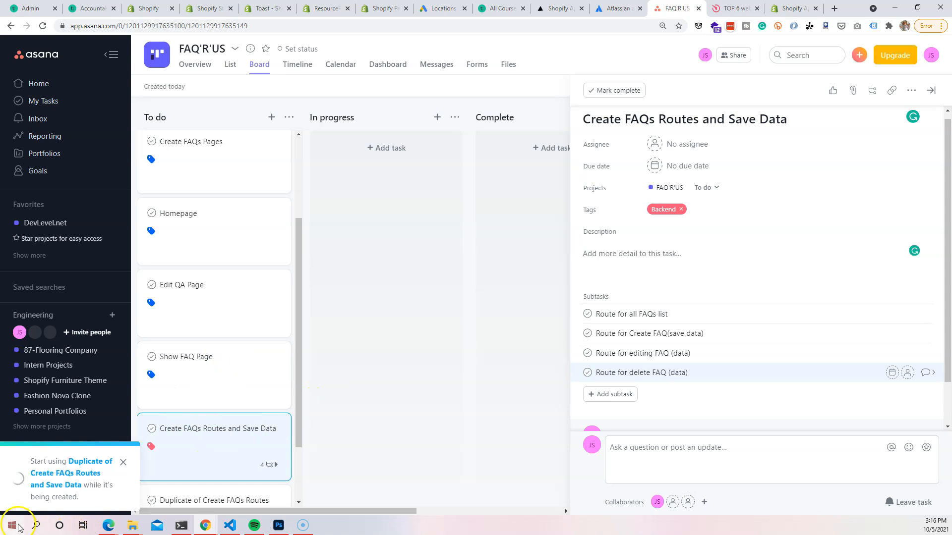
{"action": "scroll", "coordinate": [231, 427], "scroll_direction": "down", "scroll_amount": 2}
{"action": "left_click", "coordinate": [231, 425]}
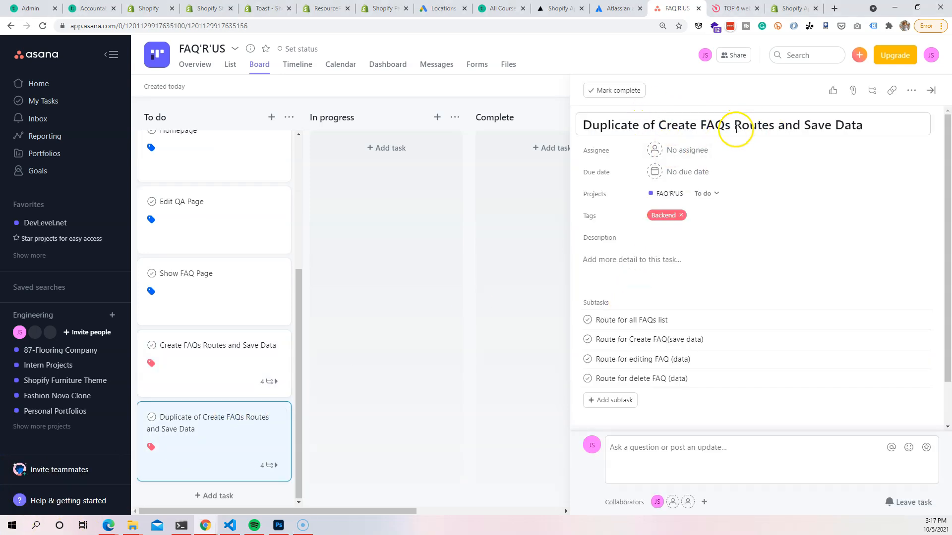
{"action": "scroll", "coordinate": [643, 267], "scroll_direction": "down", "scroll_amount": 1}
{"action": "scroll", "coordinate": [643, 266], "scroll_direction": "up", "scroll_amount": 1}
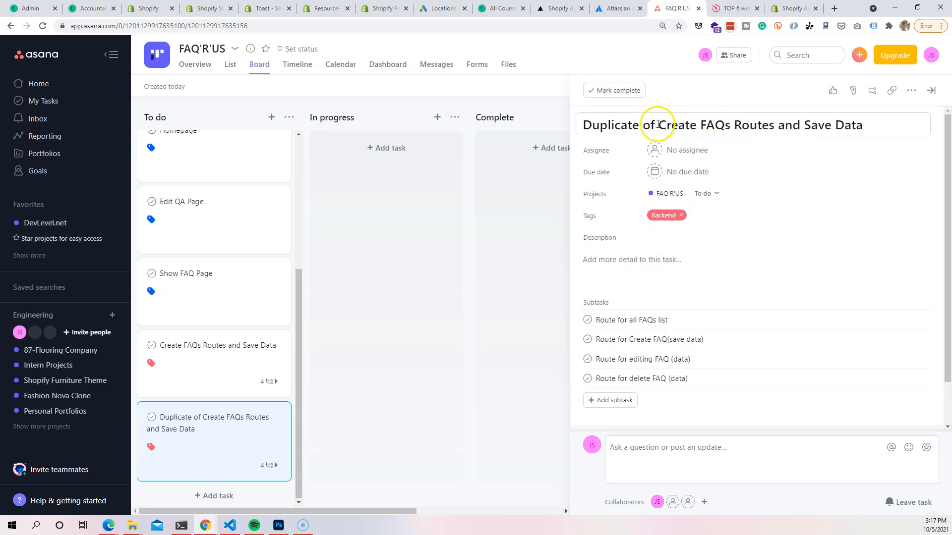
{"action": "left_click_drag", "start_coordinate": [657, 125], "coordinate": [570, 124]}
{"action": "key", "text": "BackSpace"}
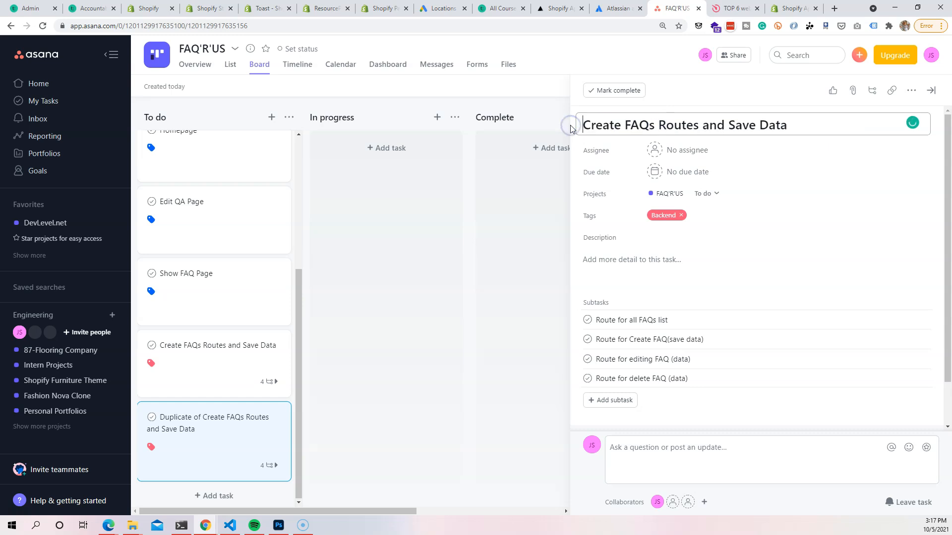
{"action": "left_click_drag", "start_coordinate": [655, 124], "coordinate": [626, 125]}
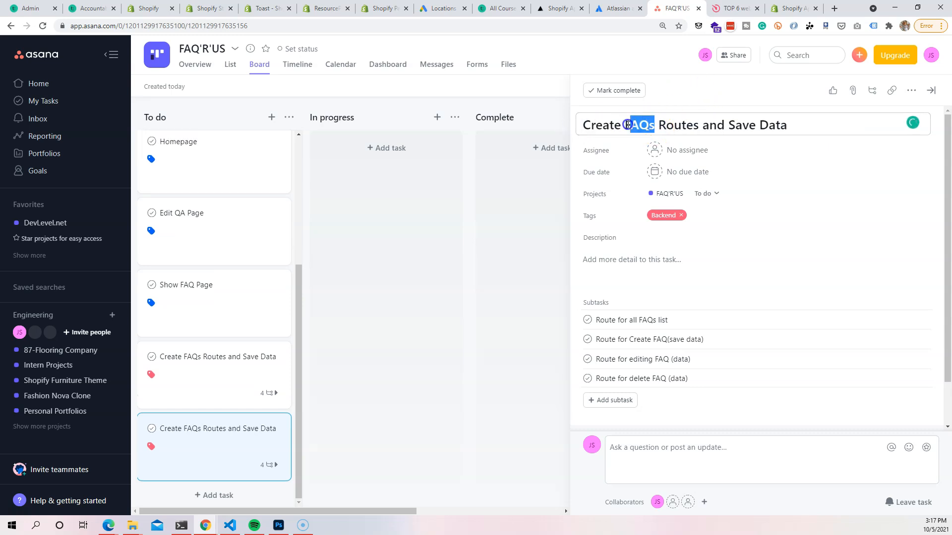
{"action": "type", "text": "QA"}
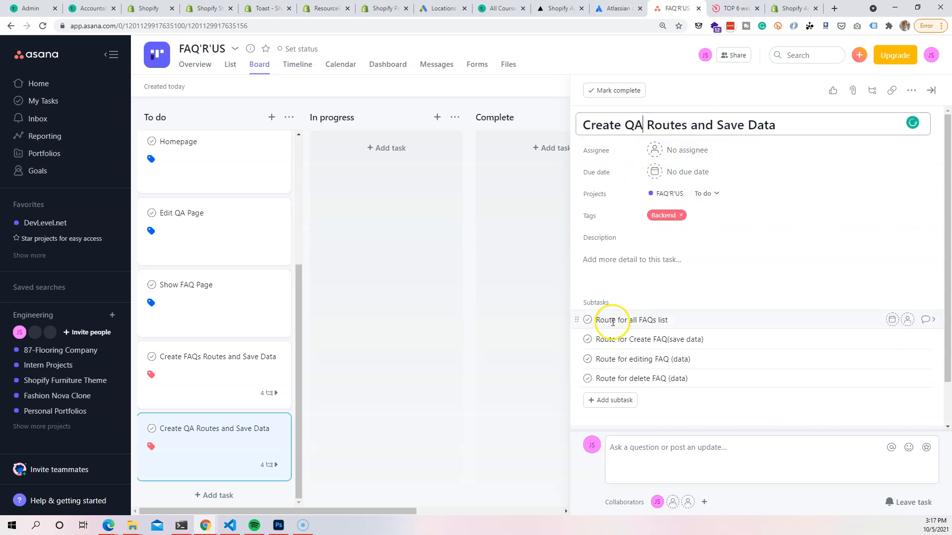
Step: Replace "FAQs" or "FAQ" with "QA" in the names of all four route subtasks of the Create QA Routes and Save Data task
{"action": "left_click", "coordinate": [643, 321]}
{"action": "left_click_drag", "start_coordinate": [655, 322], "coordinate": [640, 322]}
{"action": "left_click", "coordinate": [655, 321]}
{"action": "type", "text": "QA"}
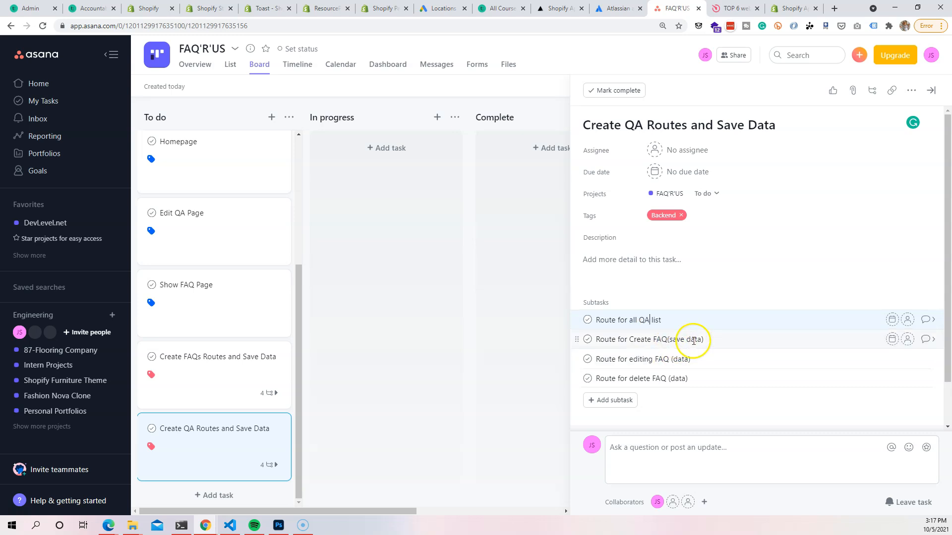
{"action": "left_click_drag", "start_coordinate": [666, 339], "coordinate": [653, 338]}
{"action": "type", "text": "QA"}
{"action": "key", "text": "BackSpace"}
{"action": "type", "text": "A"}
{"action": "left_click_drag", "start_coordinate": [669, 360], "coordinate": [654, 383]}
{"action": "type", "text": "QAQA"}
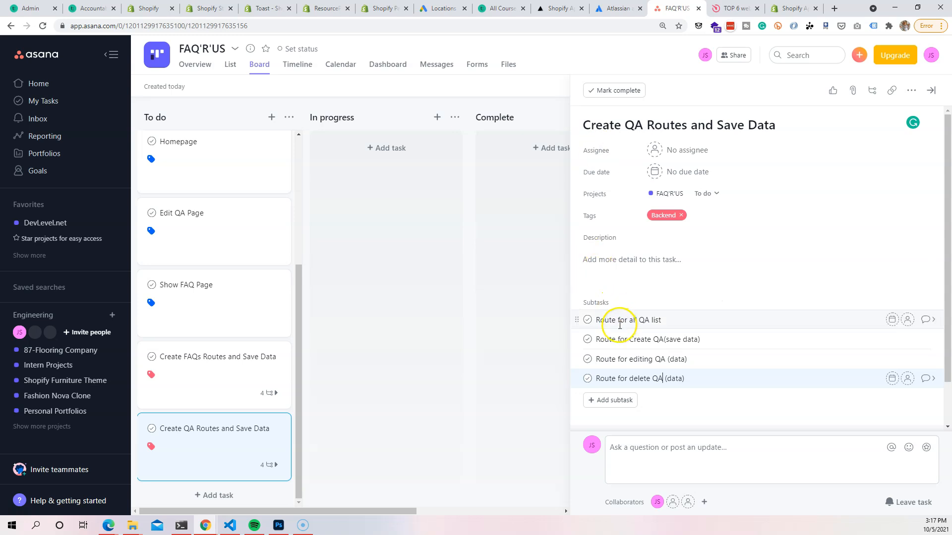
Step: Reword the QA list subtask as "Route for showing QA" and delete that subtask
{"action": "left_click", "coordinate": [664, 320]}
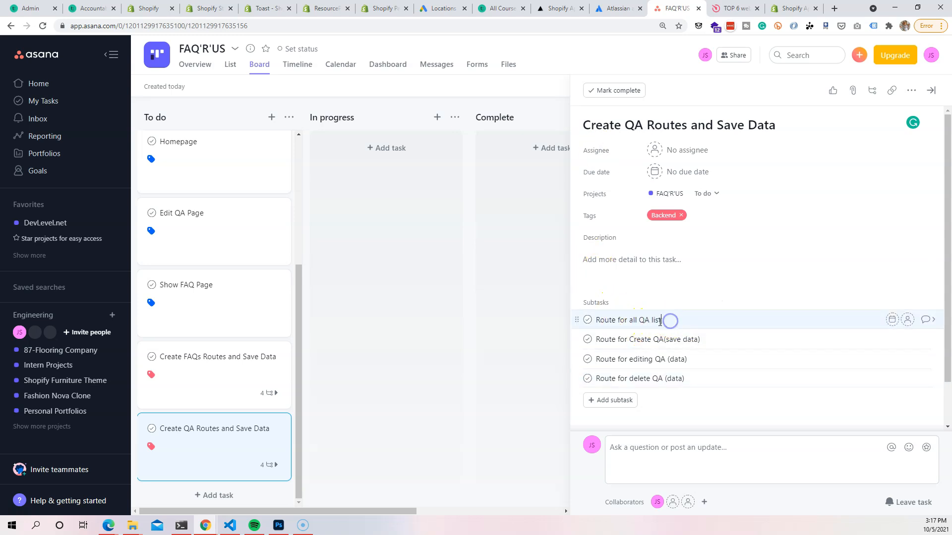
{"action": "left_click", "coordinate": [645, 323]}
{"action": "left_click", "coordinate": [638, 321]}
{"action": "left_click", "coordinate": [692, 322]}
{"action": "right_click", "coordinate": [744, 322]}
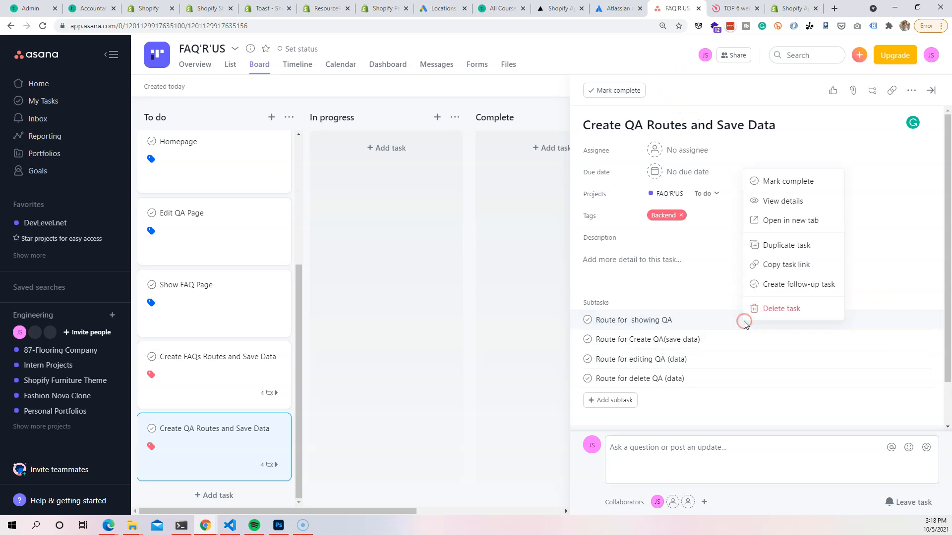
{"action": "left_click", "coordinate": [760, 309]}
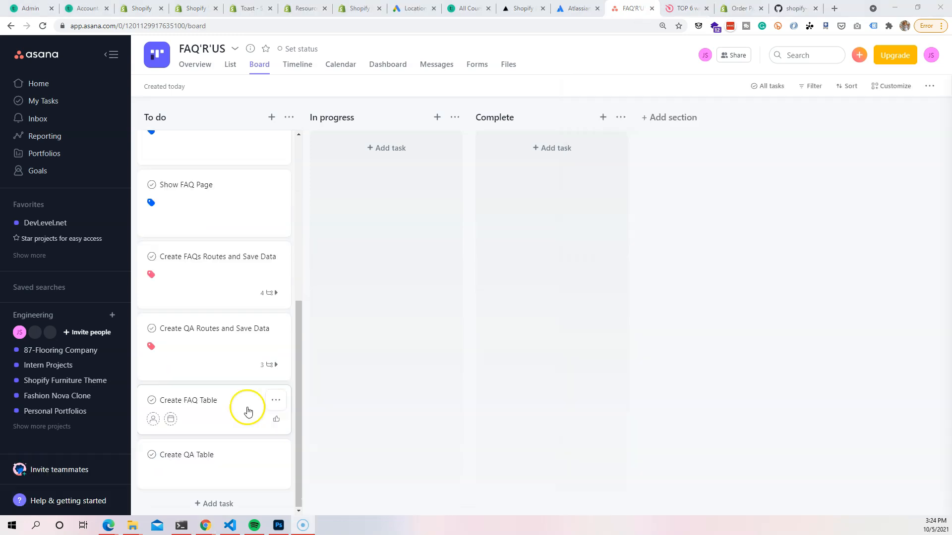
Step: Add the Frontend tag to the Create FAQ Table task
{"action": "left_click", "coordinate": [246, 409]}
{"action": "left_click", "coordinate": [911, 91]}
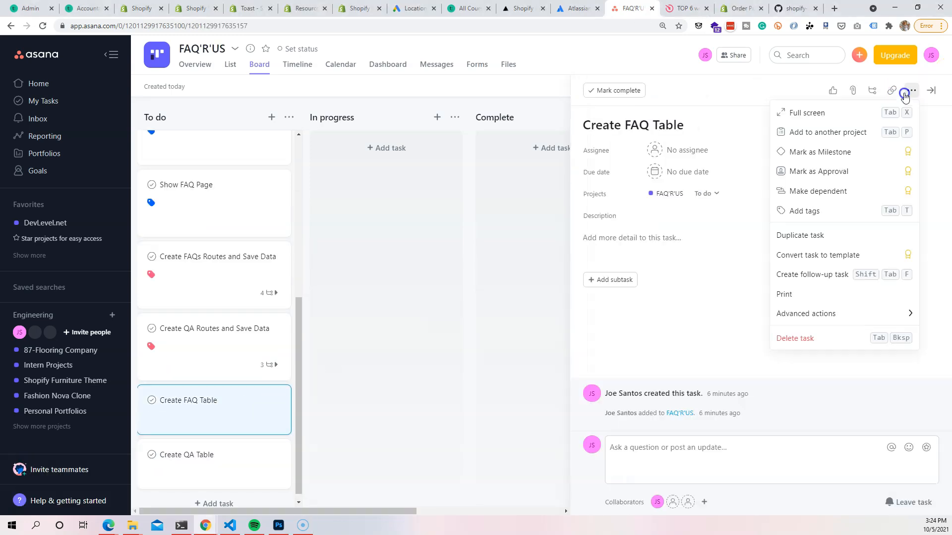
{"action": "left_click", "coordinate": [802, 212]}
{"action": "left_click", "coordinate": [680, 253]}
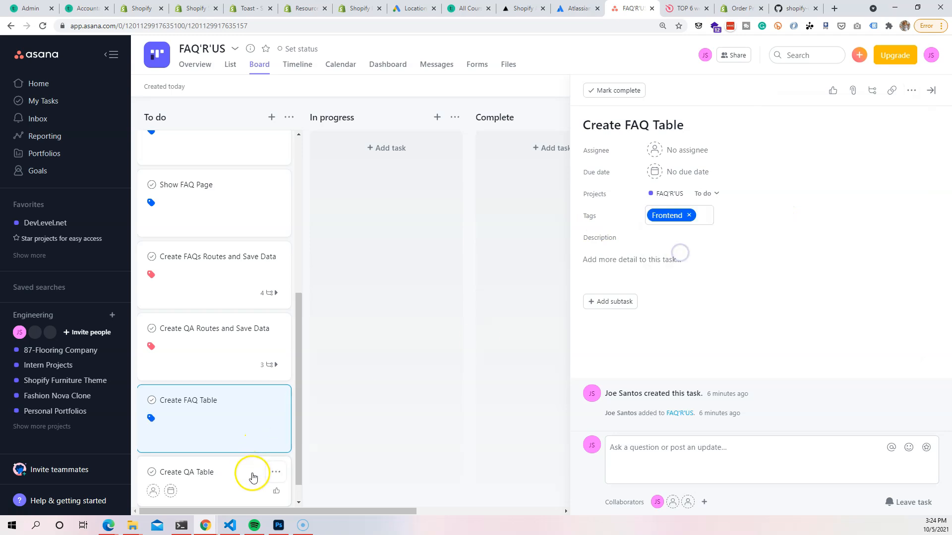
Step: Add the Frontend tag to the Create QA Table task and close its details
{"action": "left_click", "coordinate": [230, 480]}
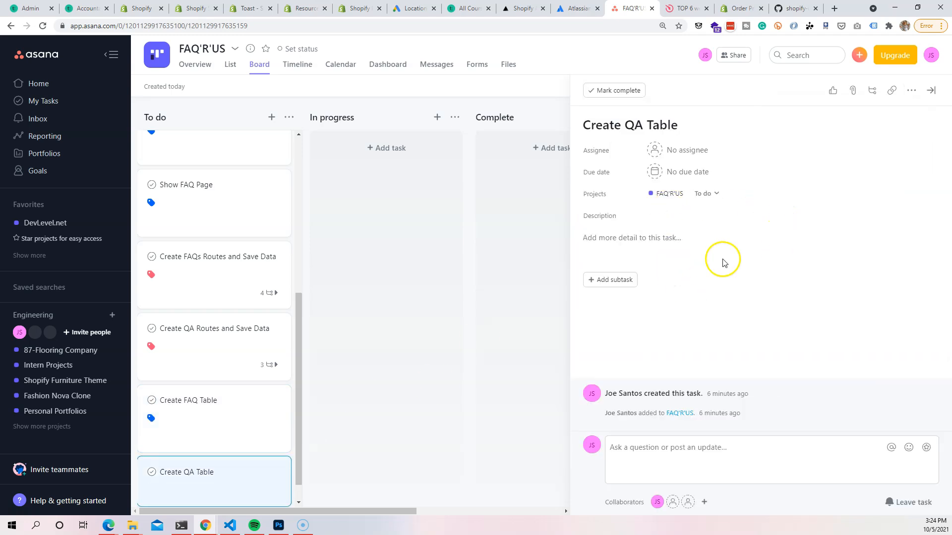
{"action": "left_click", "coordinate": [905, 91]}
{"action": "left_click", "coordinate": [806, 211]}
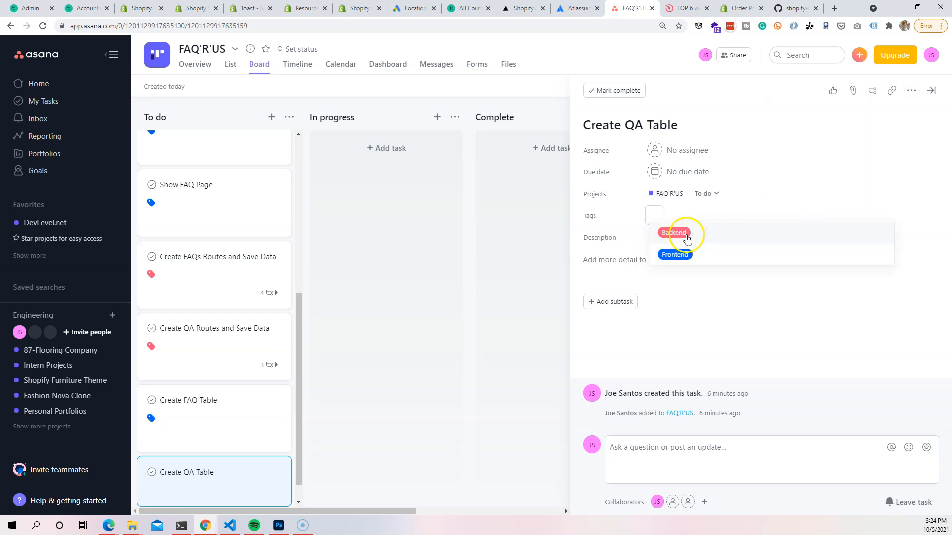
{"action": "left_click", "coordinate": [674, 254]}
{"action": "left_click", "coordinate": [456, 268]}
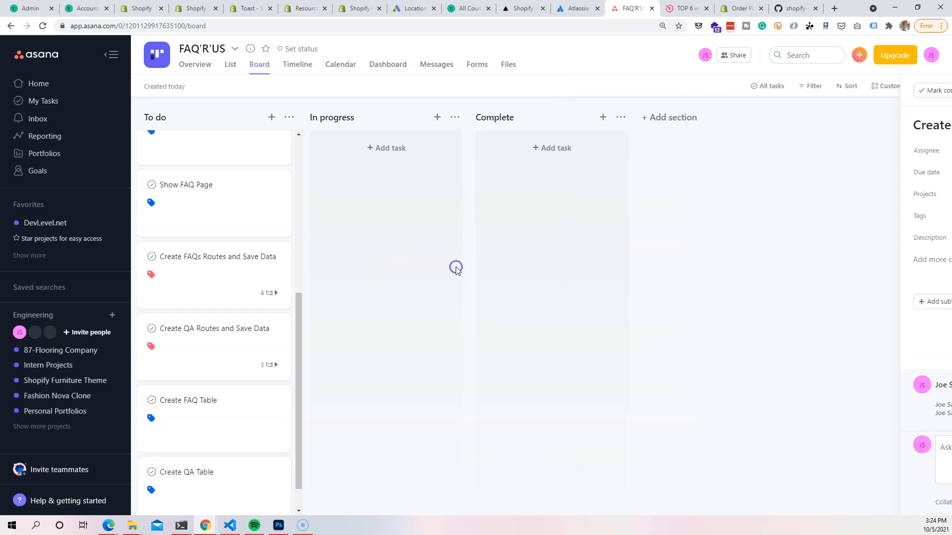
Step: Review the project's planned tasks in the board, list and timeline views, ending on the board
{"action": "scroll", "coordinate": [276, 269], "scroll_direction": "up", "scroll_amount": 3}
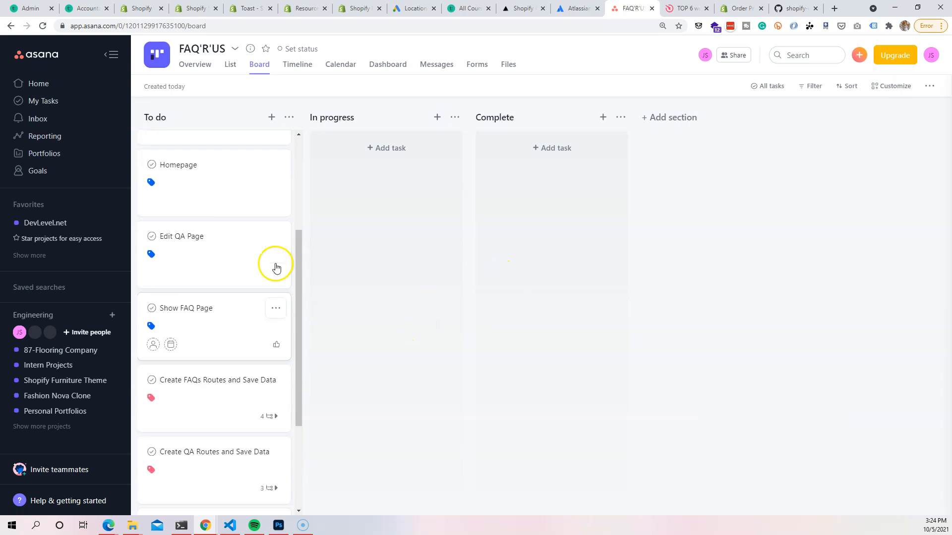
{"action": "scroll", "coordinate": [258, 228], "scroll_direction": "up", "scroll_amount": 3}
{"action": "scroll", "coordinate": [267, 199], "scroll_direction": "down", "scroll_amount": 1}
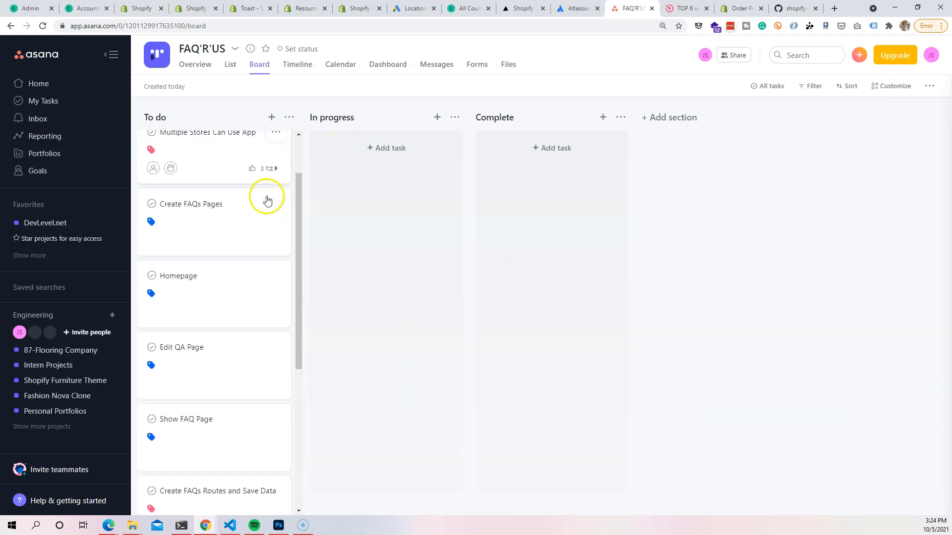
{"action": "scroll", "coordinate": [267, 200], "scroll_direction": "down", "scroll_amount": 5}
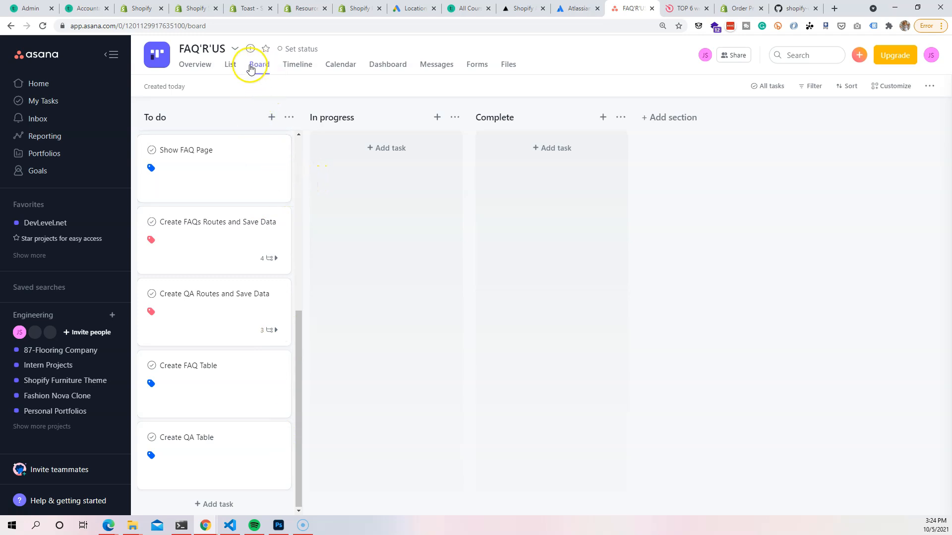
{"action": "left_click", "coordinate": [230, 65]}
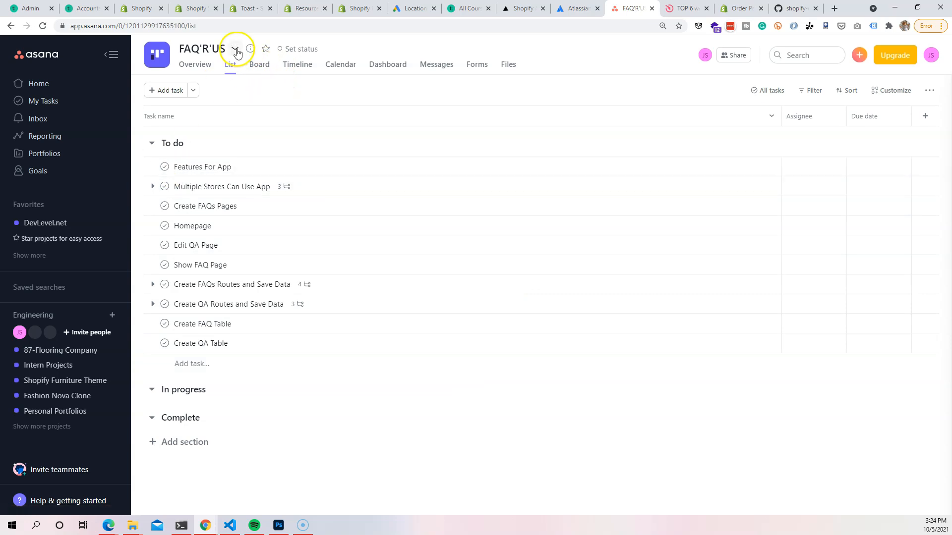
{"action": "left_click", "coordinate": [263, 74]}
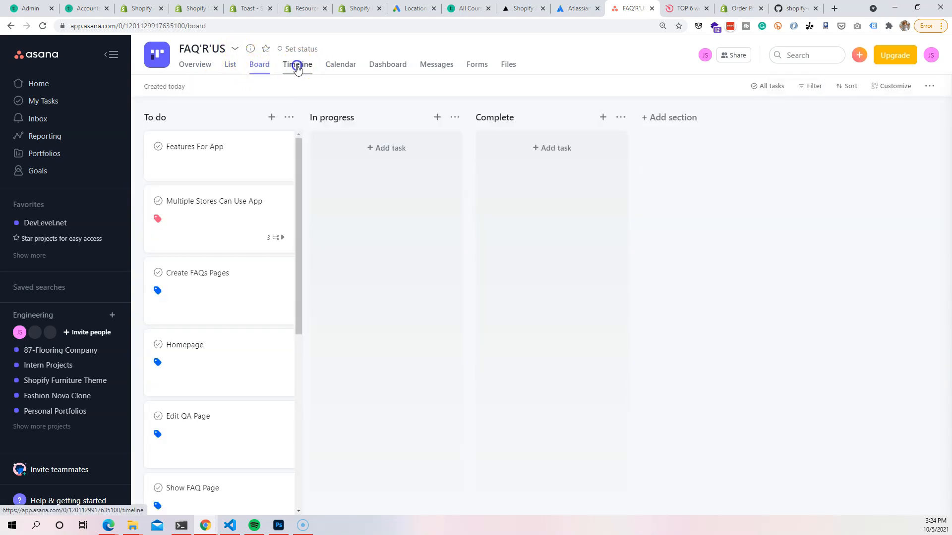
{"action": "left_click", "coordinate": [298, 67]}
{"action": "left_click", "coordinate": [262, 66]}
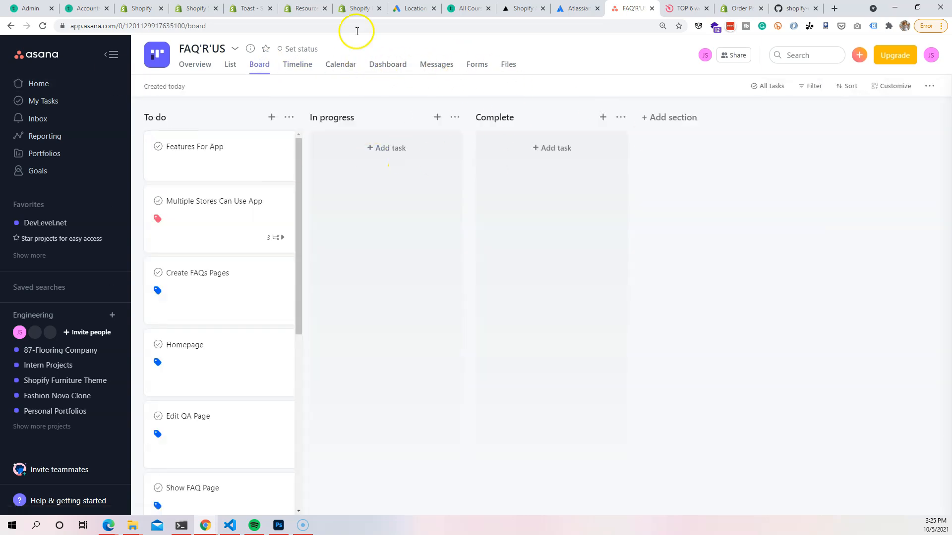
Step: Add a task named "Create Membership Table" at the end of the To do column
{"action": "scroll", "coordinate": [245, 149], "scroll_direction": "down", "scroll_amount": 3}
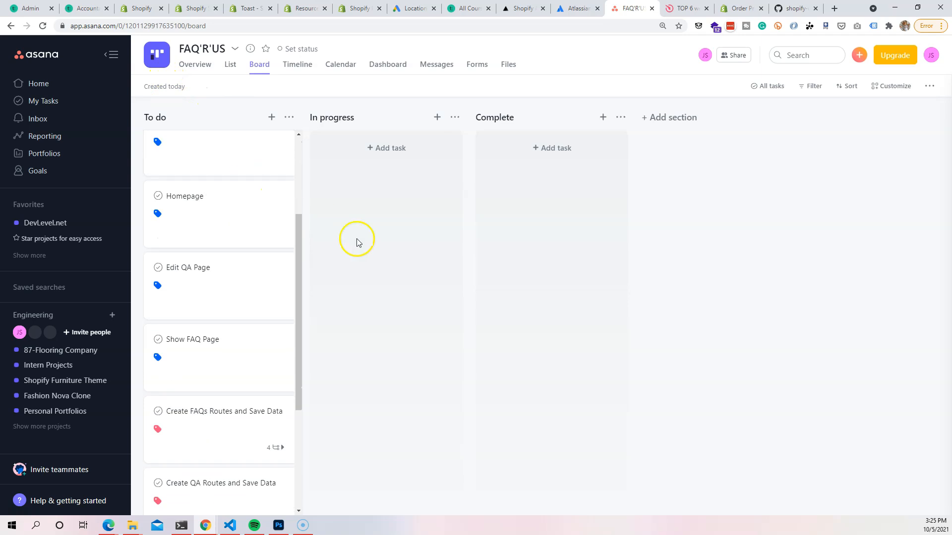
{"action": "scroll", "coordinate": [270, 239], "scroll_direction": "down", "scroll_amount": 4}
{"action": "scroll", "coordinate": [270, 266], "scroll_direction": "up", "scroll_amount": 1}
{"action": "scroll", "coordinate": [261, 265], "scroll_direction": "down", "scroll_amount": 1}
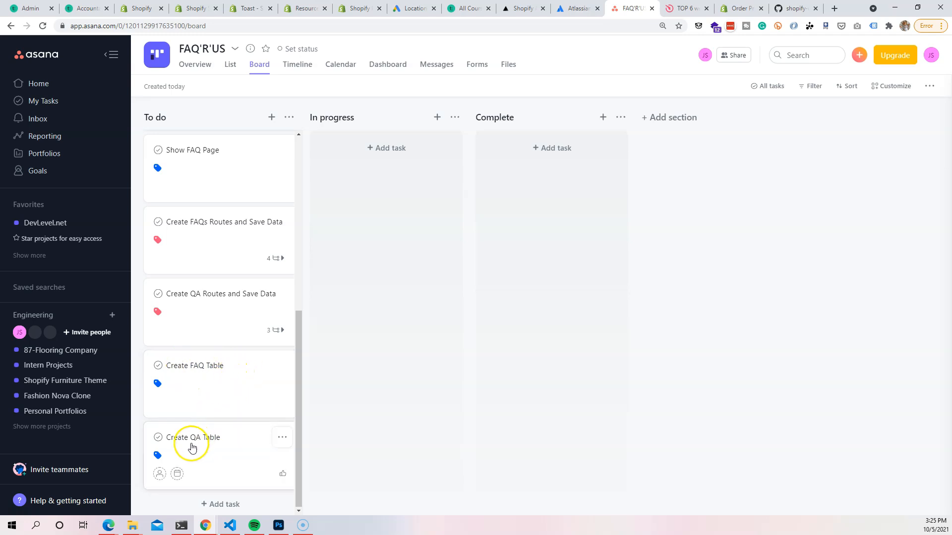
{"action": "left_click", "coordinate": [220, 504]}
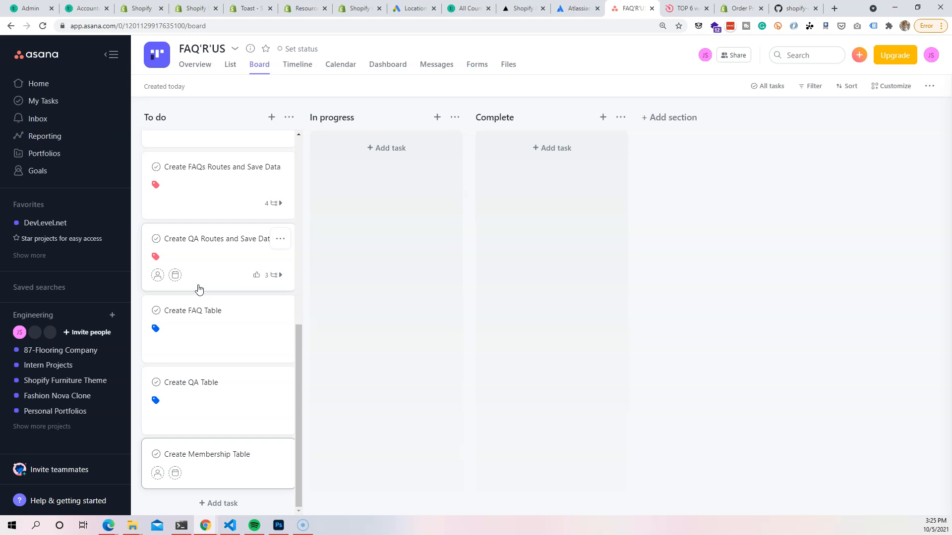
{"action": "key", "text": "Return"}
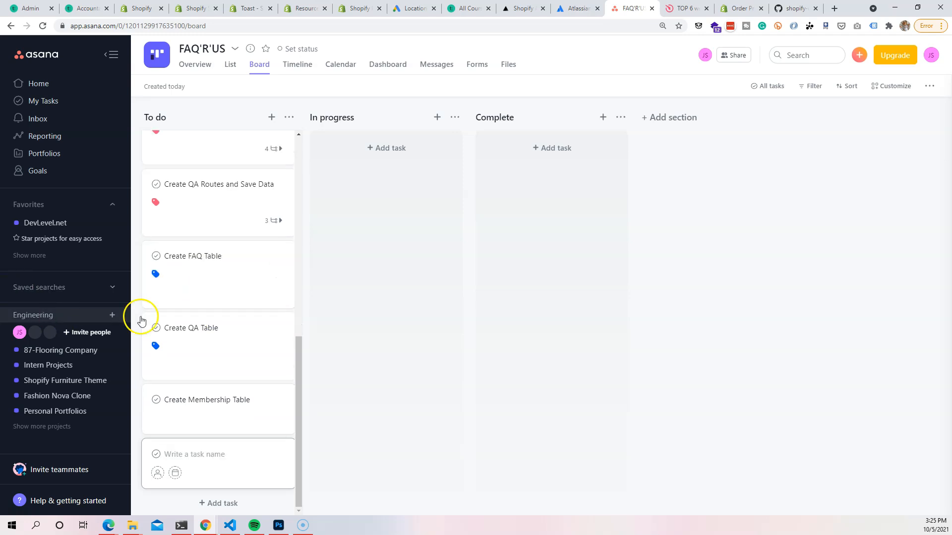
{"action": "left_click", "coordinate": [167, 343]}
Step: Replace the Frontend tag of the Create FAQ Table task with the Backend tag
{"action": "left_click", "coordinate": [238, 325]}
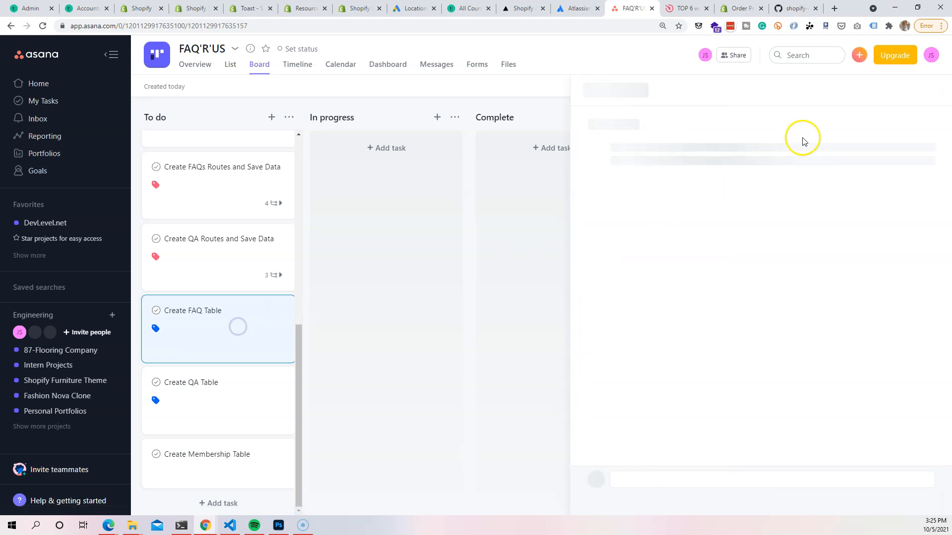
{"action": "left_click", "coordinate": [911, 90]}
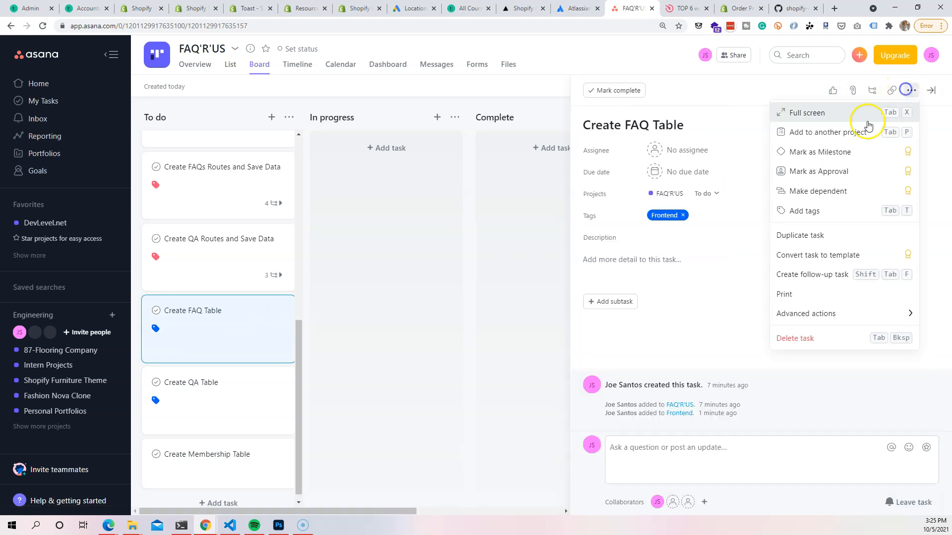
{"action": "left_click", "coordinate": [801, 208]}
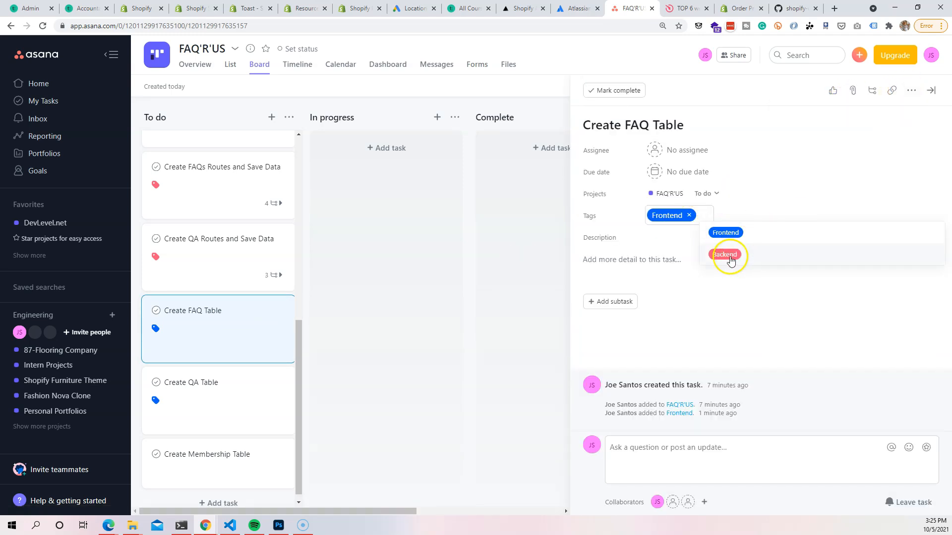
{"action": "left_click", "coordinate": [730, 258]}
{"action": "left_click", "coordinate": [739, 215]}
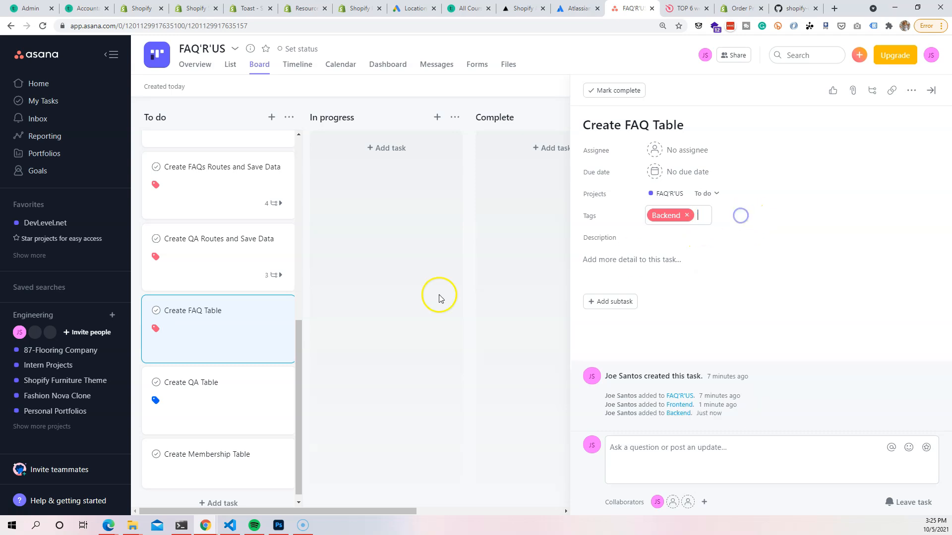
Step: Replace the Frontend tag of the Create QA Table task with the Backend tag
{"action": "left_click", "coordinate": [225, 385]}
{"action": "left_click", "coordinate": [911, 90]}
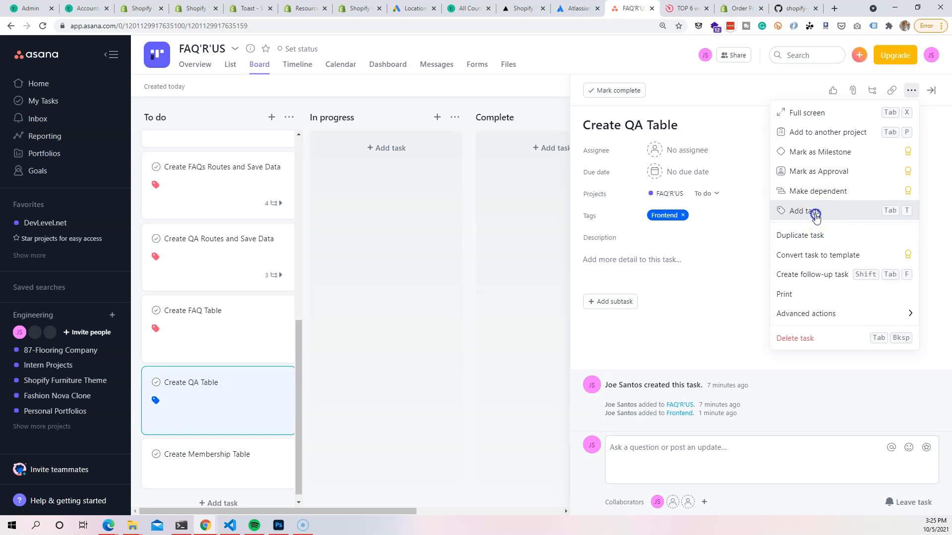
{"action": "left_click", "coordinate": [815, 217]}
{"action": "left_click", "coordinate": [756, 252]}
{"action": "left_click", "coordinate": [738, 215]}
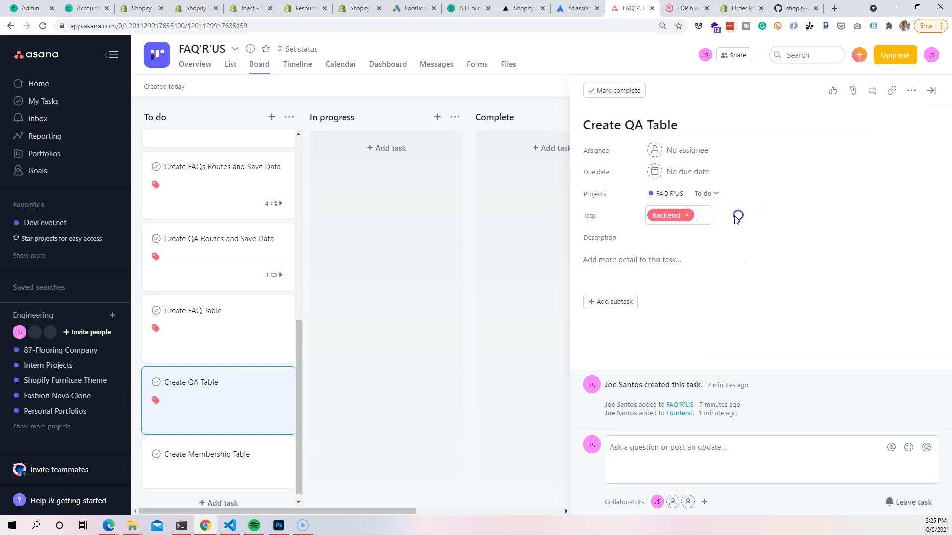
Step: Enter "name, price, created_at, updated_at" as the description of the Create Membership Table task and select that text
{"action": "left_click", "coordinate": [225, 465]}
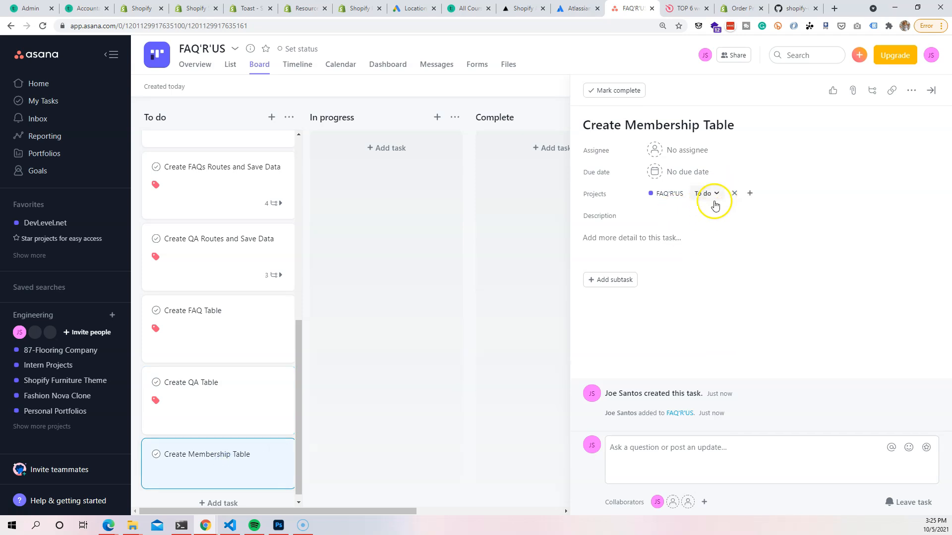
{"action": "left_click", "coordinate": [665, 240]}
{"action": "left_click", "coordinate": [641, 314]}
{"action": "left_click", "coordinate": [639, 232]}
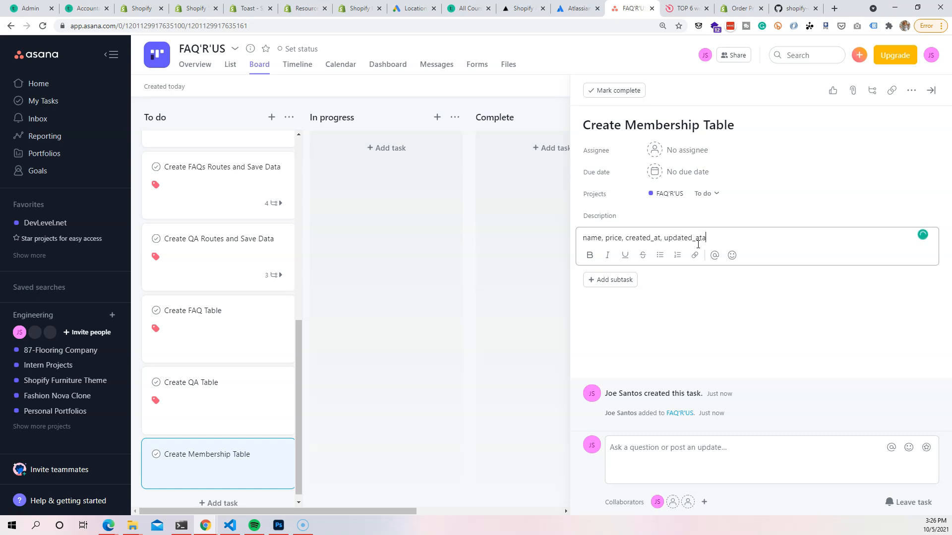
{"action": "left_click_drag", "start_coordinate": [713, 237], "coordinate": [514, 237]}
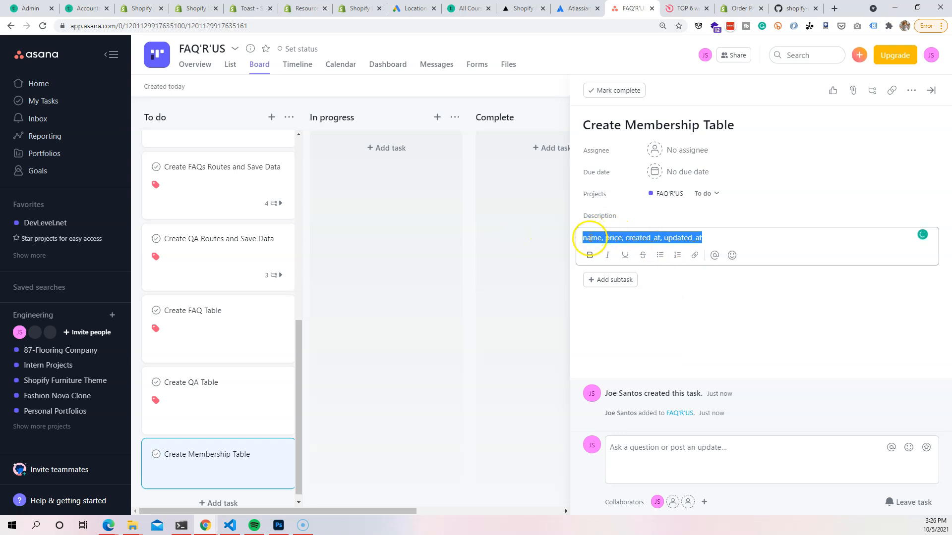
Step: Put "columns" in front of the column list in the Create Membership Table description and copy the whole description
{"action": "left_click", "coordinate": [585, 238]}
{"action": "type", "text": "columsn"}
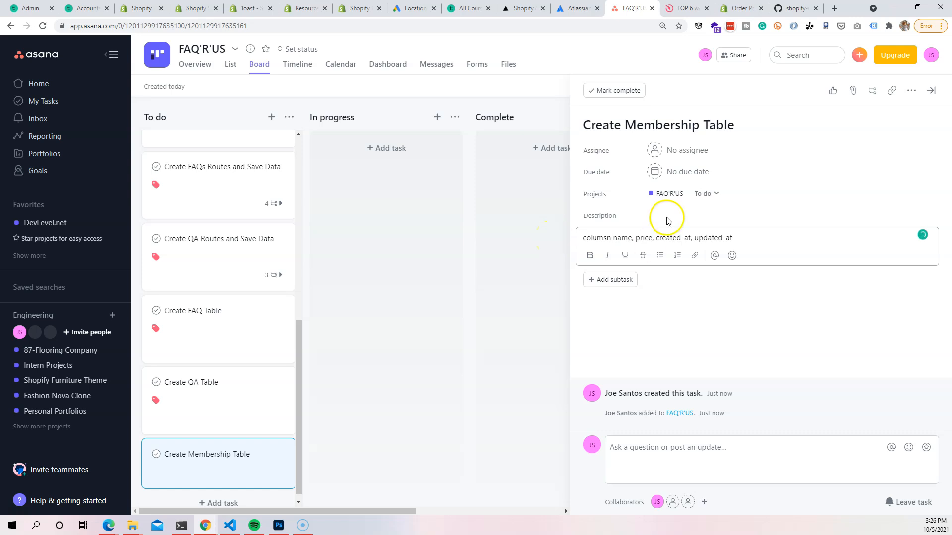
{"action": "key", "text": "BackSpace"}
{"action": "key", "text": "BackSpace"}
{"action": "key", "text": "BackSpace"}
{"action": "type", "text": "ns"}
{"action": "left_click_drag", "start_coordinate": [769, 237], "coordinate": [545, 230]}
{"action": "key", "text": "ctrl+c"}
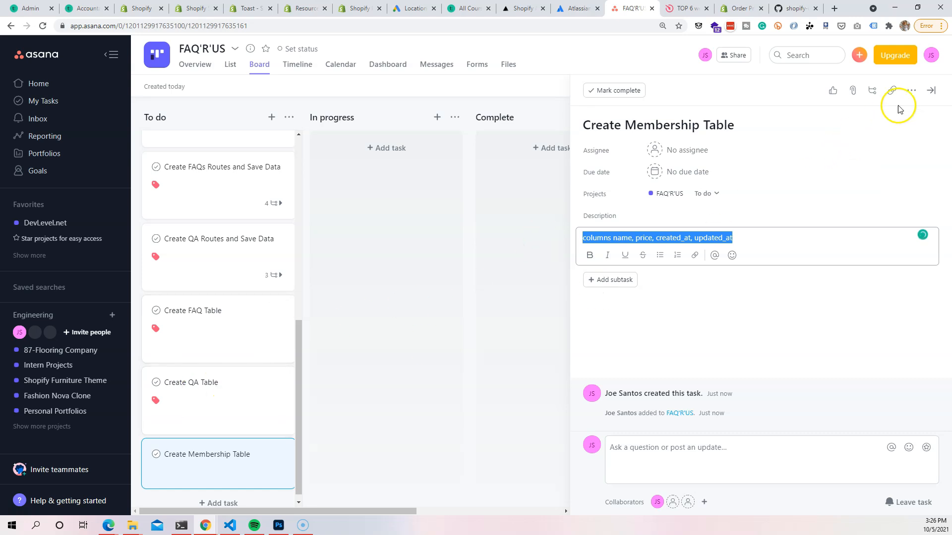
Step: Add the Backend tag to the Create Membership Table task
{"action": "left_click", "coordinate": [912, 90]}
{"action": "left_click", "coordinate": [814, 210]}
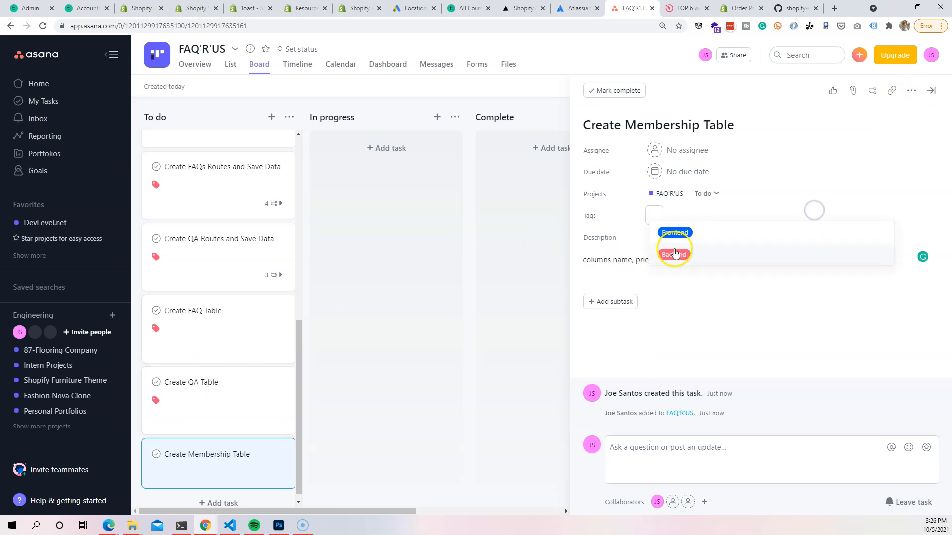
{"action": "left_click", "coordinate": [675, 252]}
Step: Paste the copied description into the Create FAQ Table task and edit it to "columns name, description, created_at, updated_at"
{"action": "left_click", "coordinate": [208, 329]}
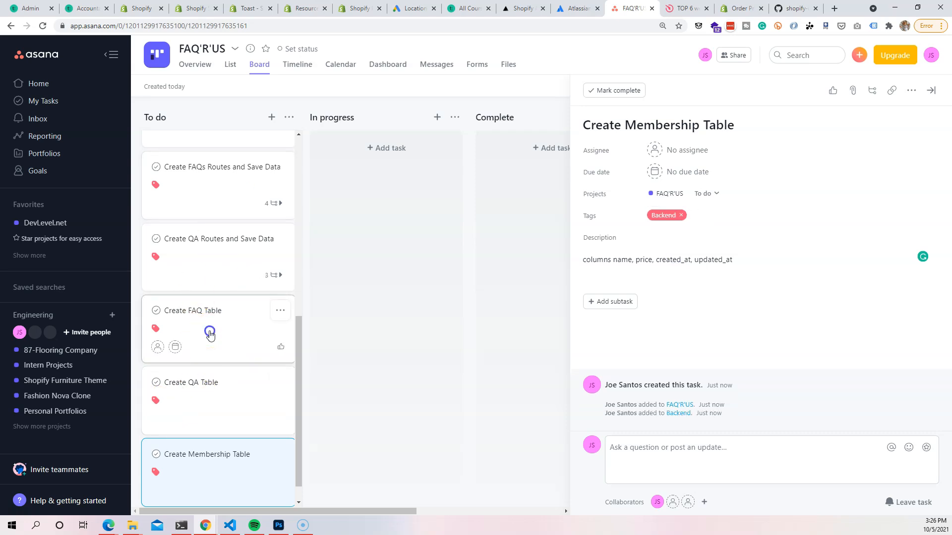
{"action": "left_click", "coordinate": [631, 260]}
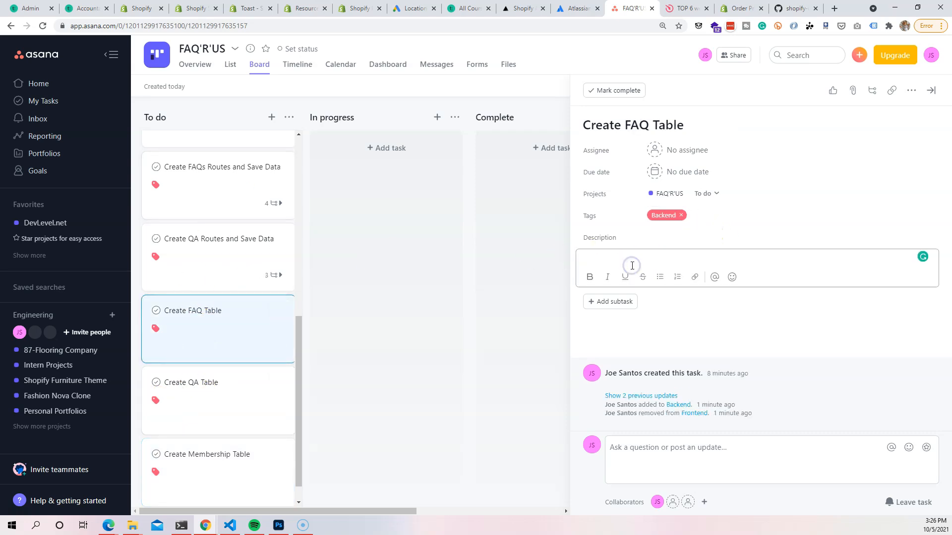
{"action": "key", "text": "ctrl+v"}
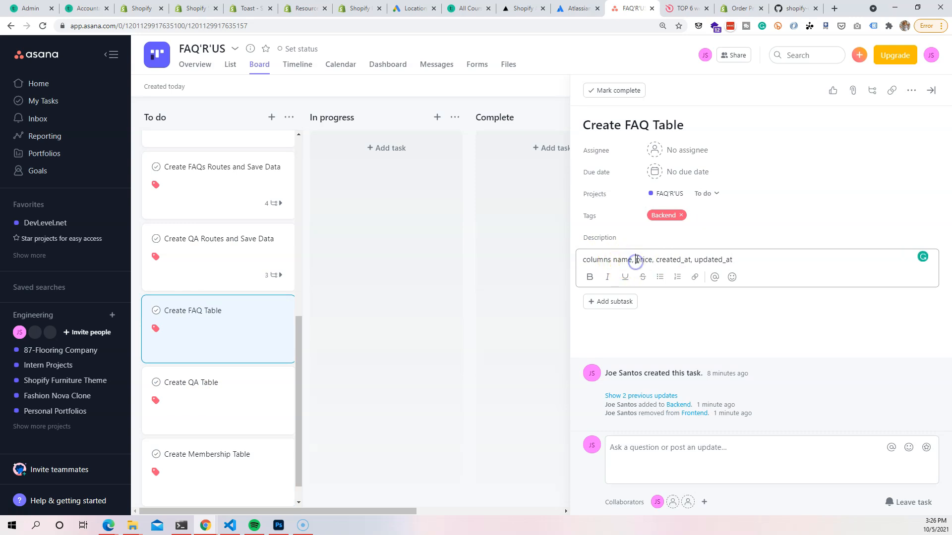
{"action": "key", "text": "BackSpace"}
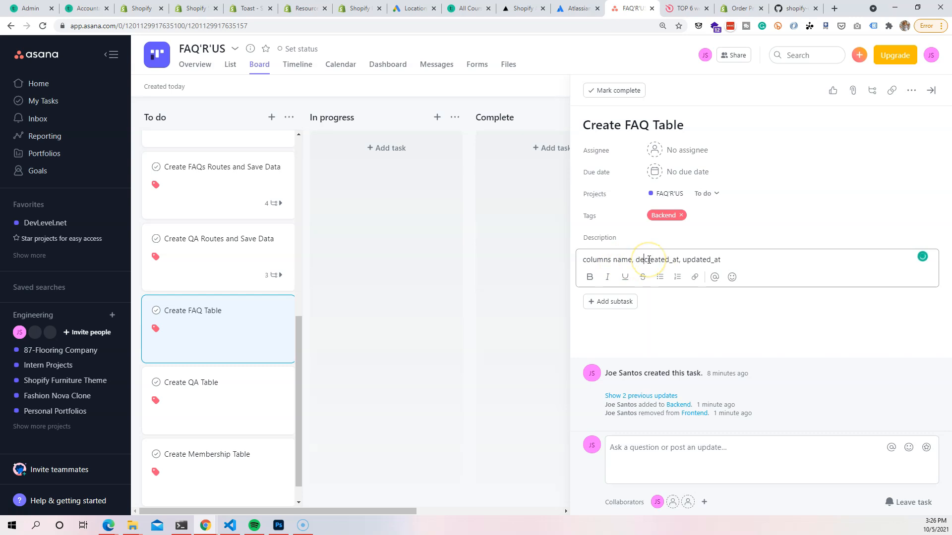
{"action": "type", "text": ","}
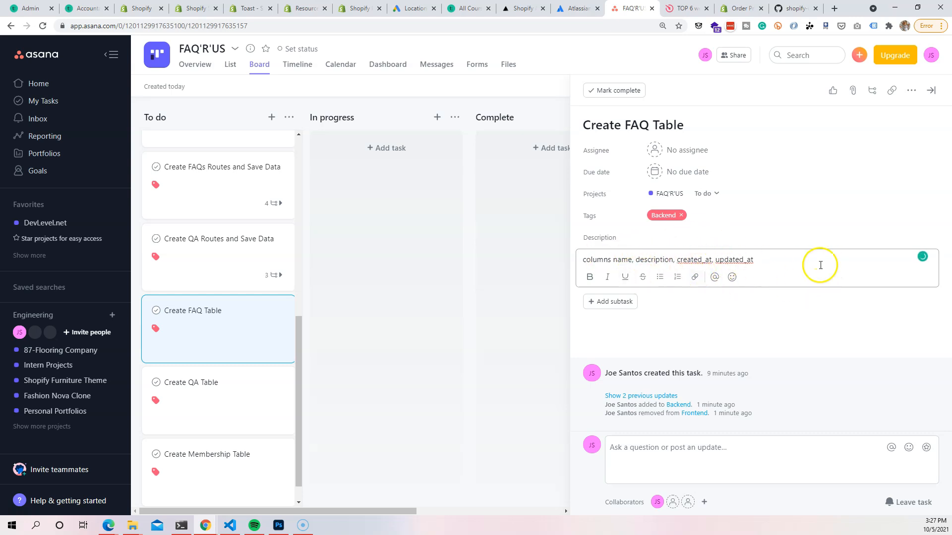
Step: Copy the Create FAQ Table description into the Create QA Table task and change it to "columns title, answer, created_at, updated_at"
{"action": "key", "text": "ctrl+a"}
{"action": "key", "text": "ctrl+c"}
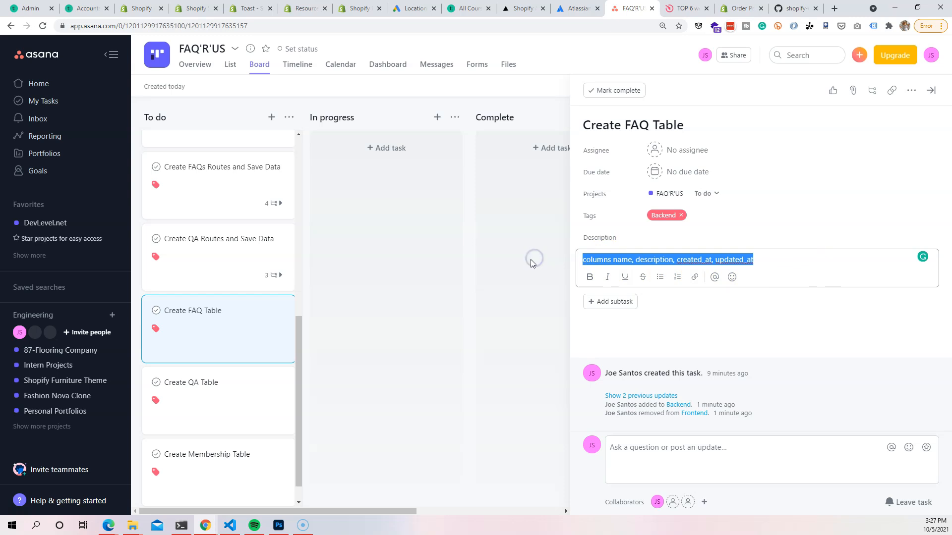
{"action": "left_click", "coordinate": [233, 397]}
{"action": "left_click", "coordinate": [633, 265]}
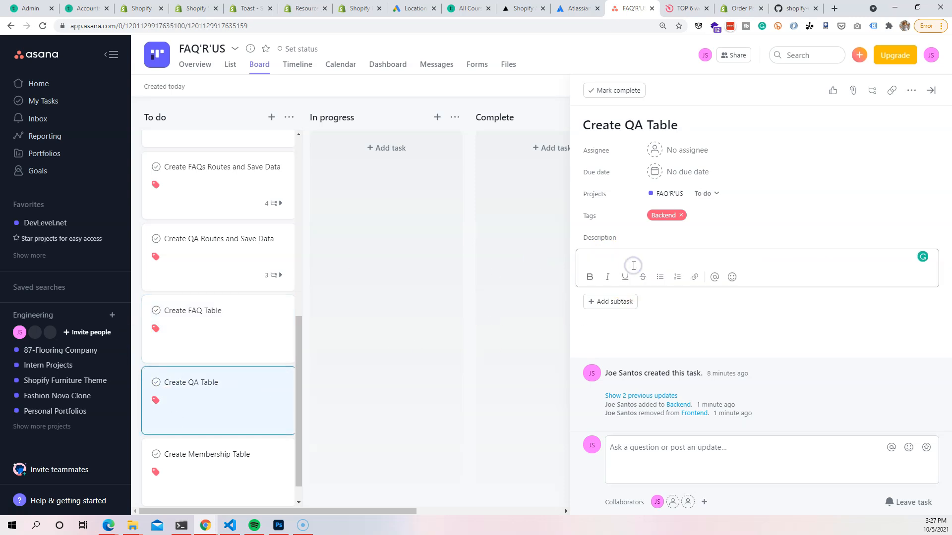
{"action": "key", "text": "ctrl+v"}
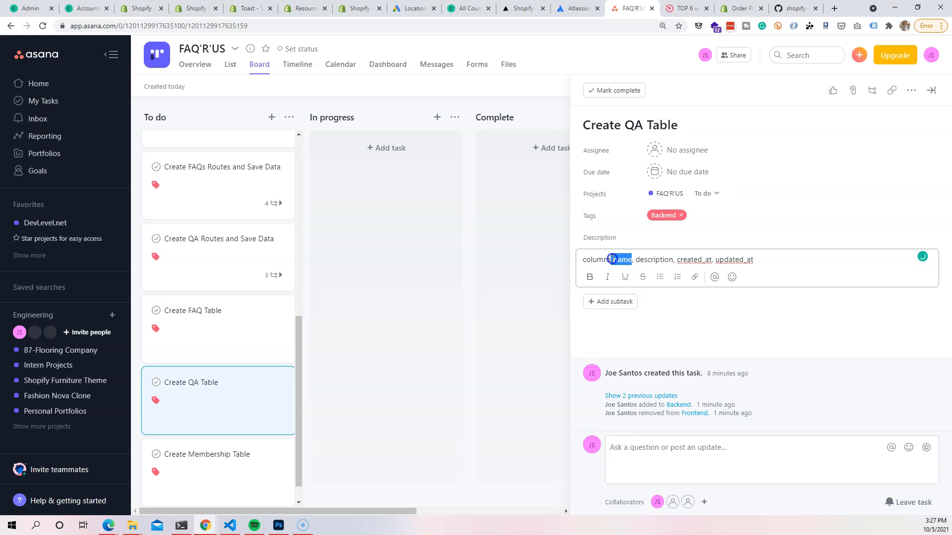
{"action": "type", "text": "title, "}
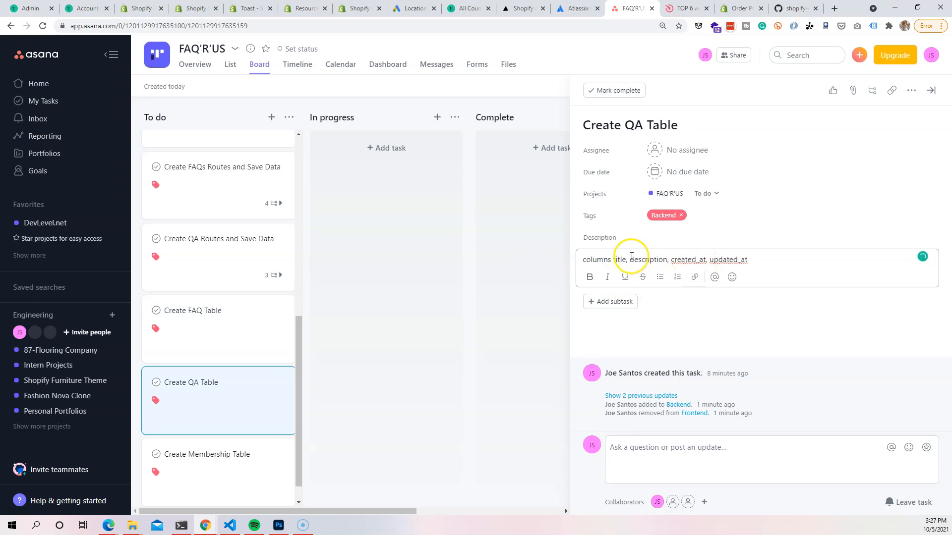
{"action": "type", "text": "answer"}
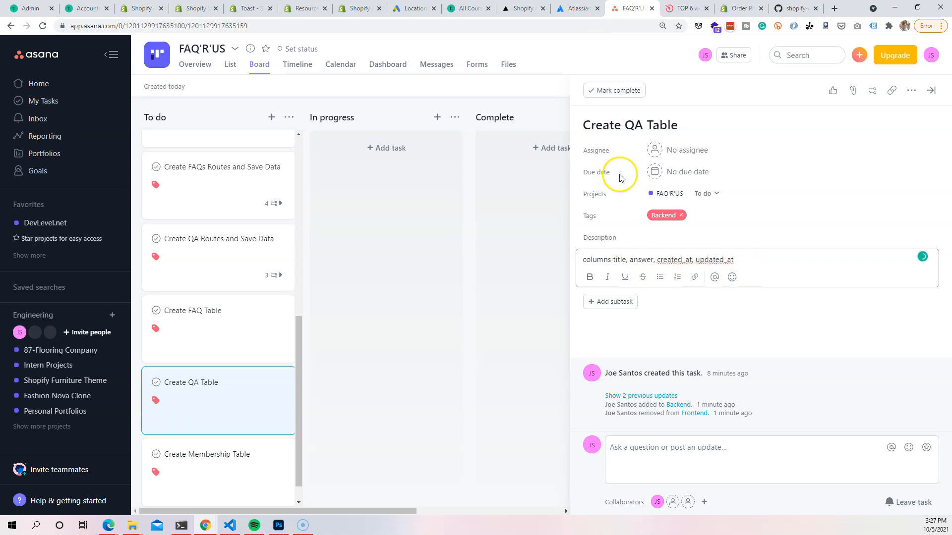
Step: Review the To do tasks against the feature list in the Features For App task
{"action": "scroll", "coordinate": [244, 410], "scroll_direction": "down", "scroll_amount": 2}
{"action": "scroll", "coordinate": [248, 446], "scroll_direction": "up", "scroll_amount": 4}
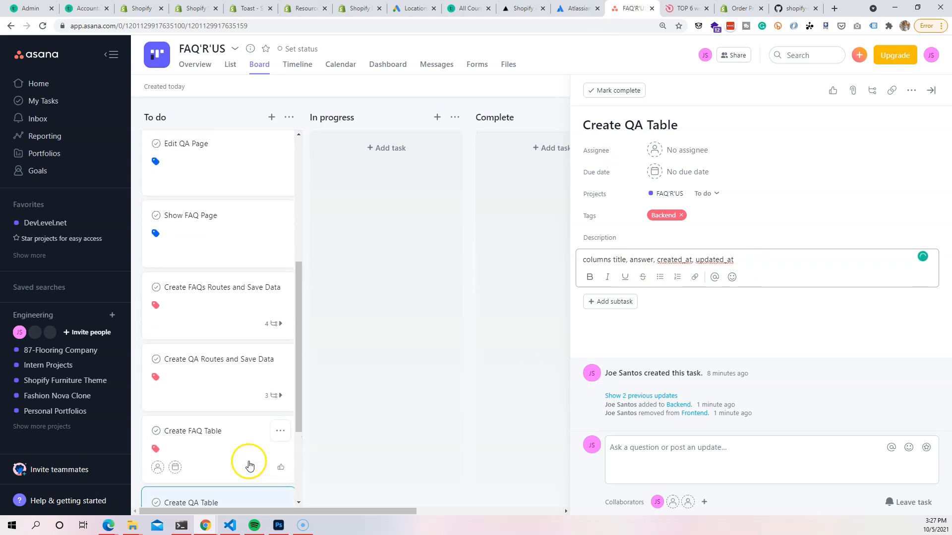
{"action": "scroll", "coordinate": [193, 413], "scroll_direction": "down", "scroll_amount": 3}
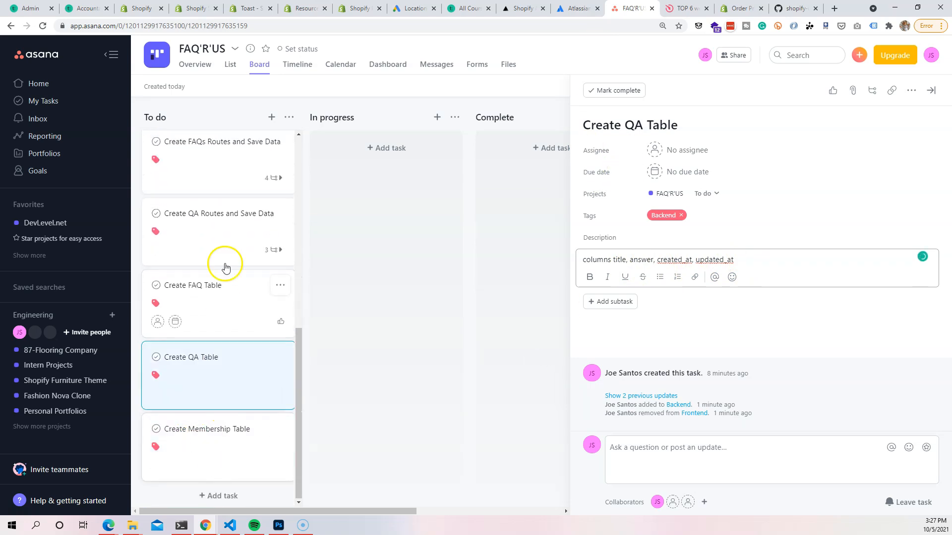
{"action": "scroll", "coordinate": [188, 320], "scroll_direction": "up", "scroll_amount": 10}
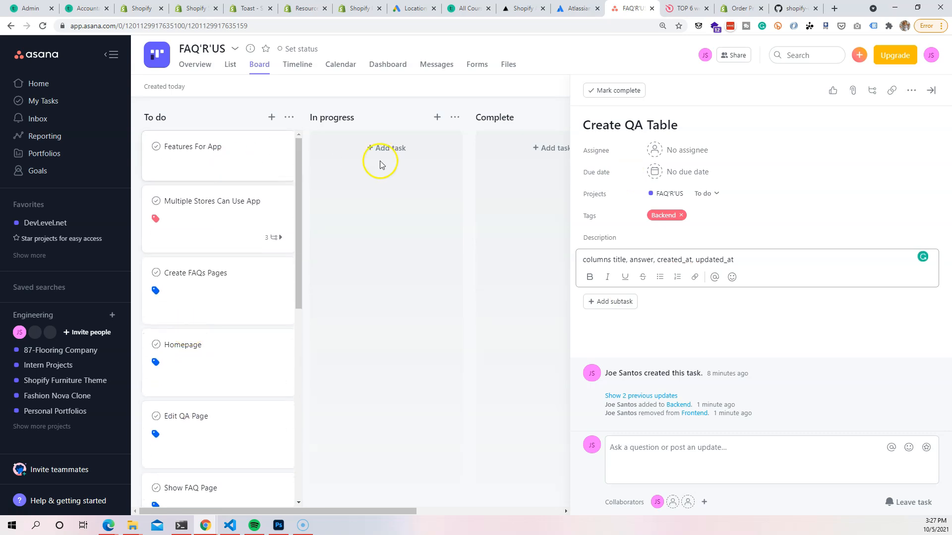
{"action": "left_click", "coordinate": [229, 159]}
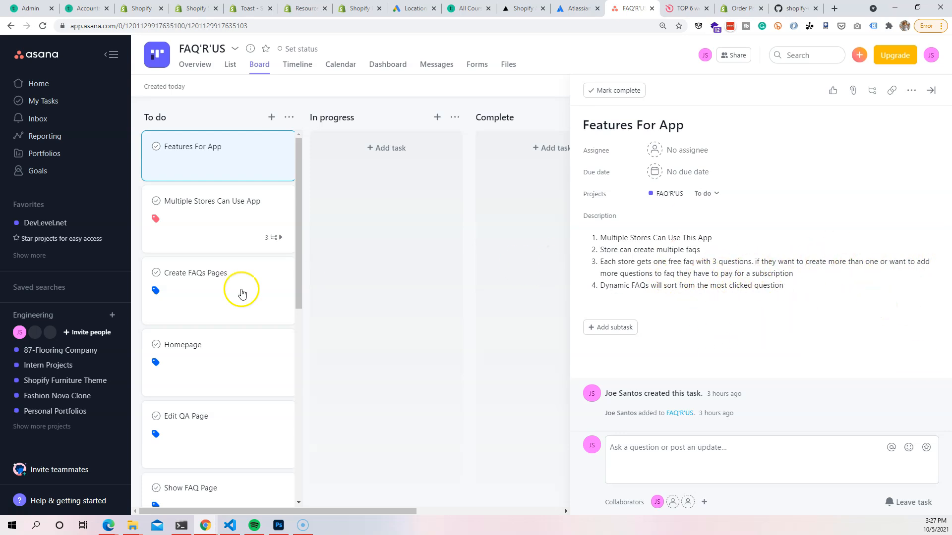
{"action": "scroll", "coordinate": [218, 337], "scroll_direction": "down", "scroll_amount": 8}
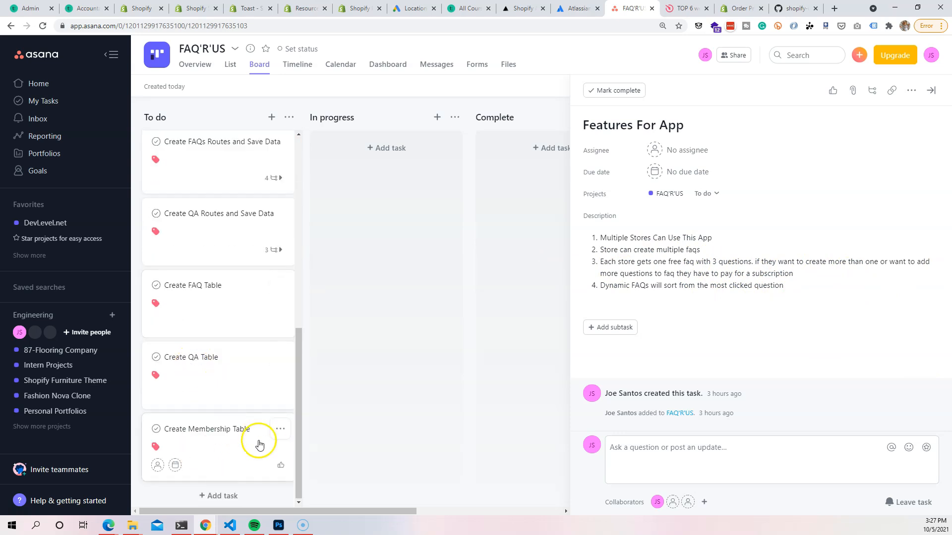
{"action": "scroll", "coordinate": [253, 446], "scroll_direction": "up", "scroll_amount": 3}
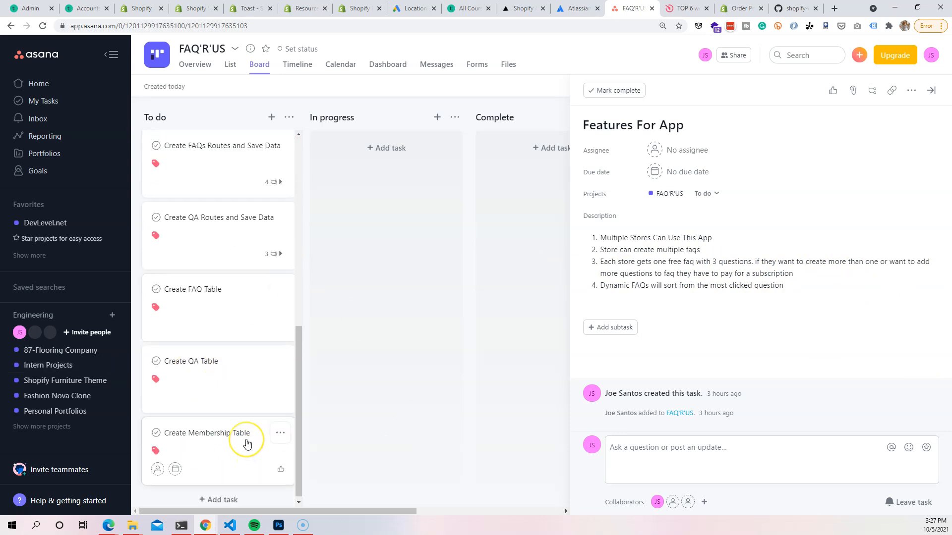
{"action": "scroll", "coordinate": [254, 440], "scroll_direction": "down", "scroll_amount": 3}
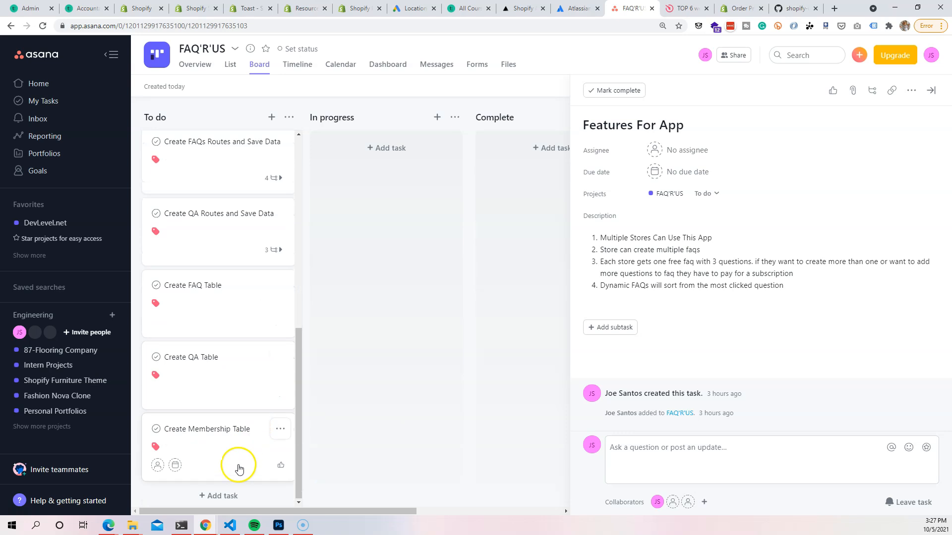
{"action": "left_click", "coordinate": [233, 495]}
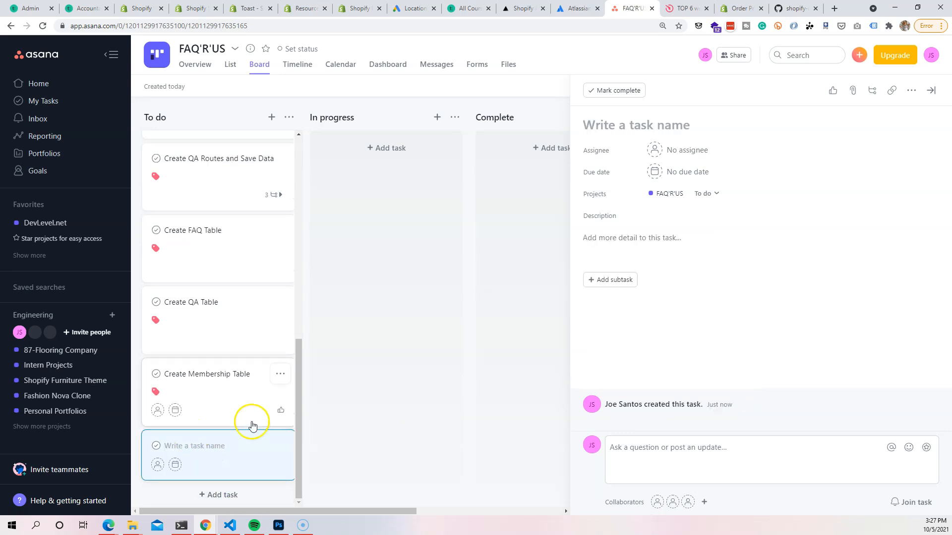
{"action": "key", "text": "BackSpace"}
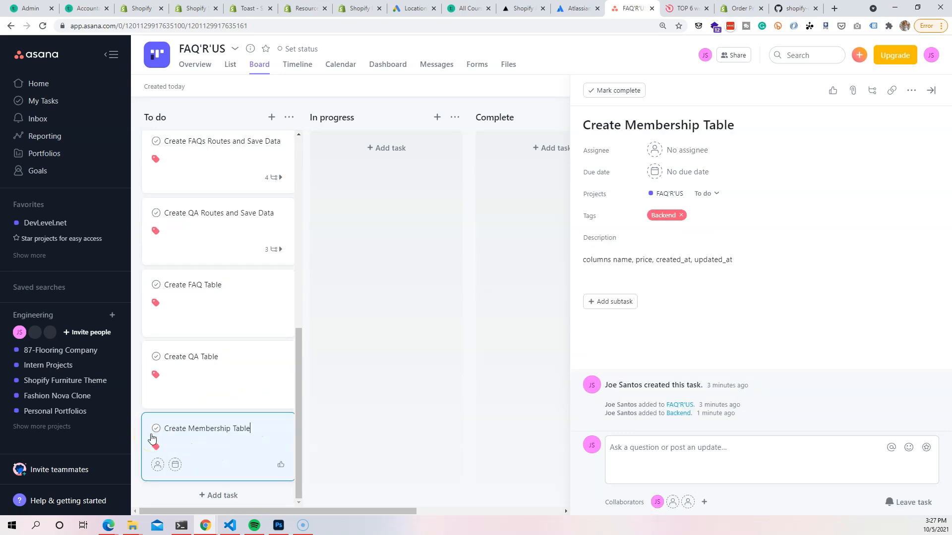
Step: Add the subtask "Limit amount of FAQs created depending on membership" to the Create FAQs Routes and Save Data task
{"action": "scroll", "coordinate": [208, 371], "scroll_direction": "up", "scroll_amount": 6}
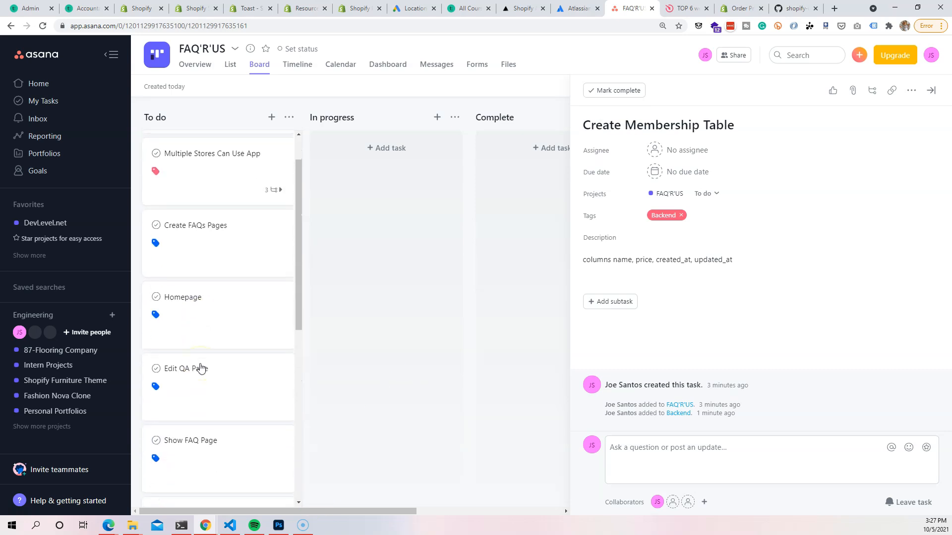
{"action": "scroll", "coordinate": [233, 387], "scroll_direction": "down", "scroll_amount": 3}
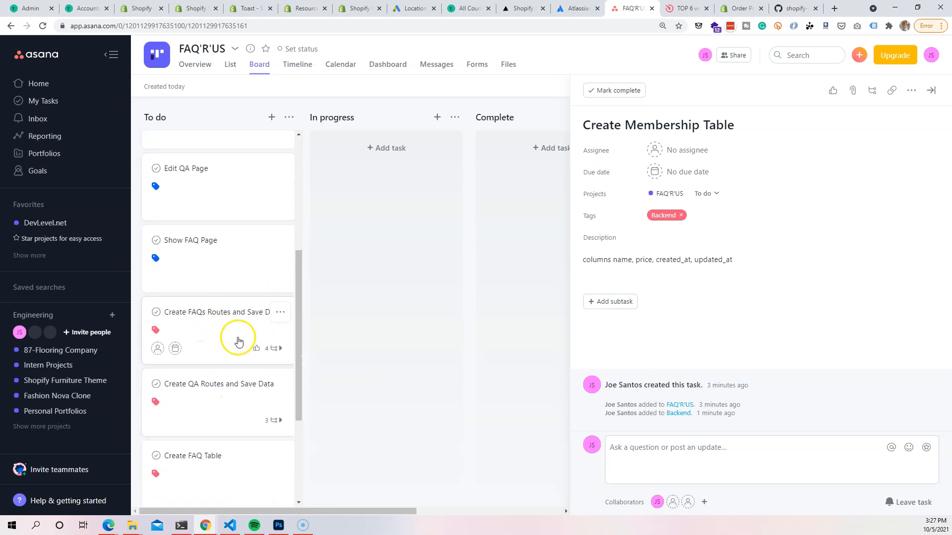
{"action": "left_click", "coordinate": [216, 330]}
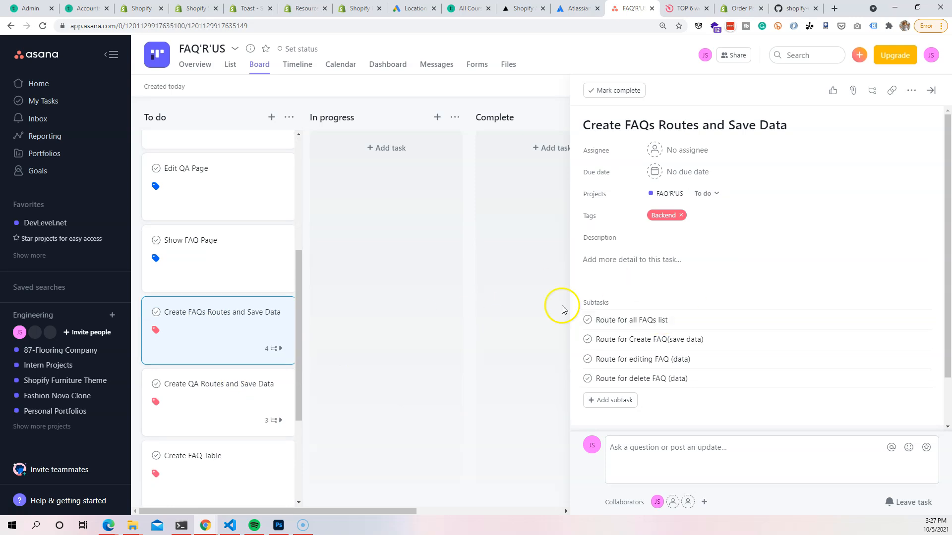
{"action": "left_click", "coordinate": [618, 262]}
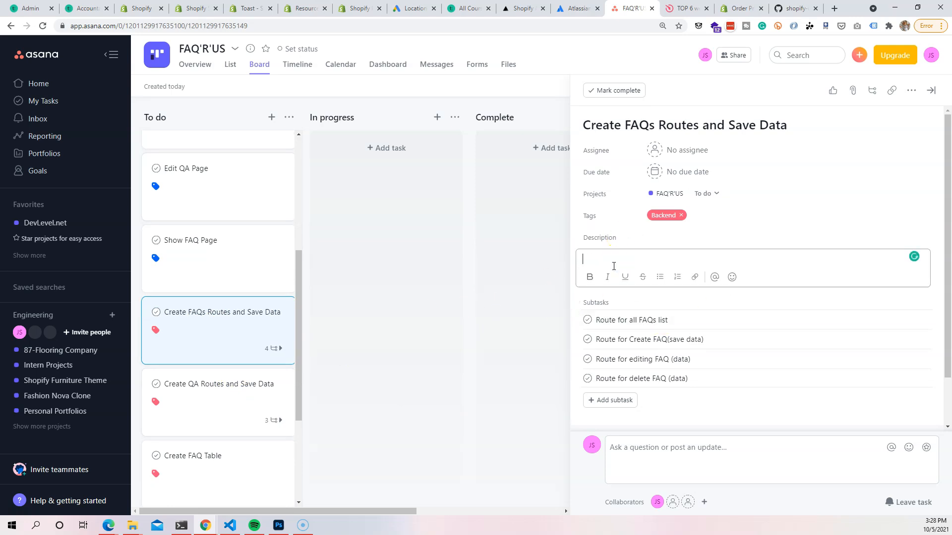
{"action": "left_click", "coordinate": [602, 400]}
{"action": "type", "text": "L"}
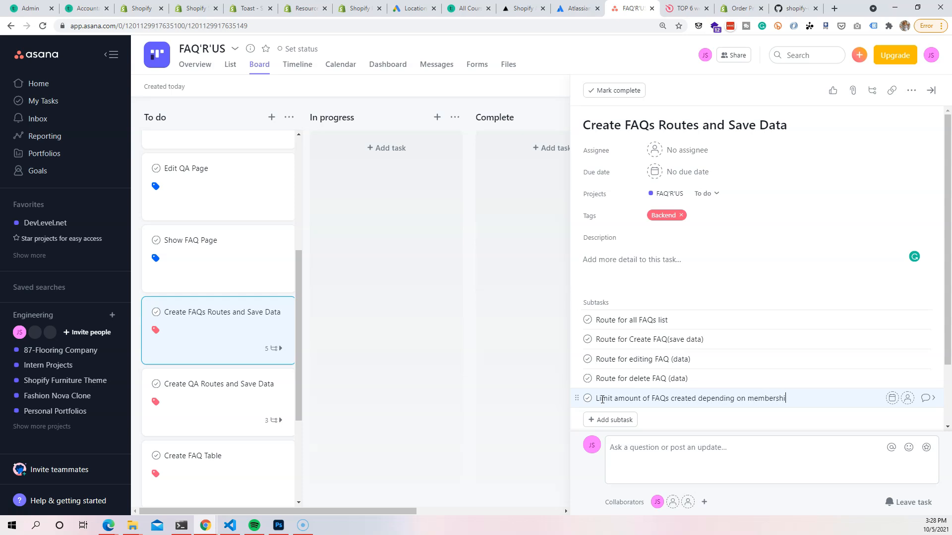
Step: Copy the membership limit subtask into Create QA Routes and Save Data, reword it as "Limit amount of QAs created depending on membership", and close the task
{"action": "triple_click", "coordinate": [664, 398]}
{"action": "key", "text": "ctrl+c"}
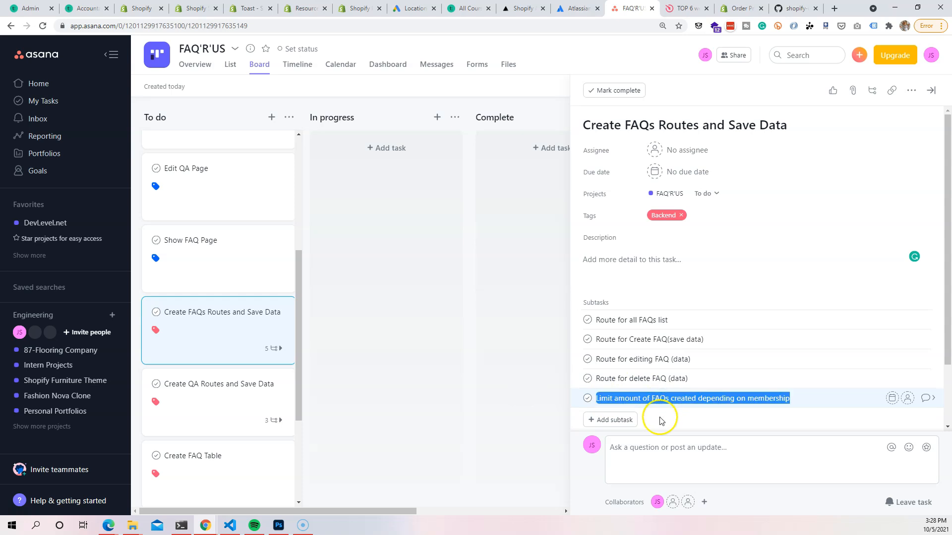
{"action": "left_click", "coordinate": [216, 389]}
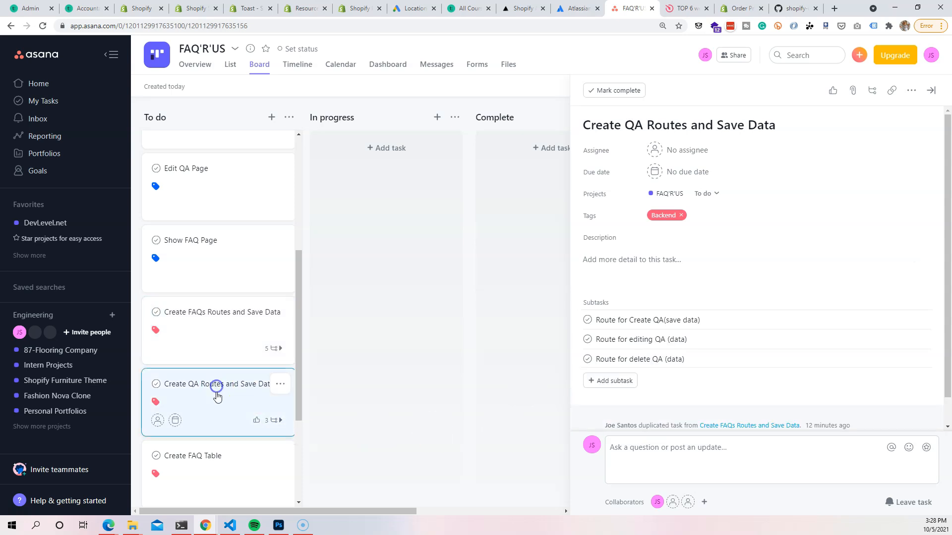
{"action": "left_click", "coordinate": [617, 380]}
{"action": "key", "text": "ctrl+v"}
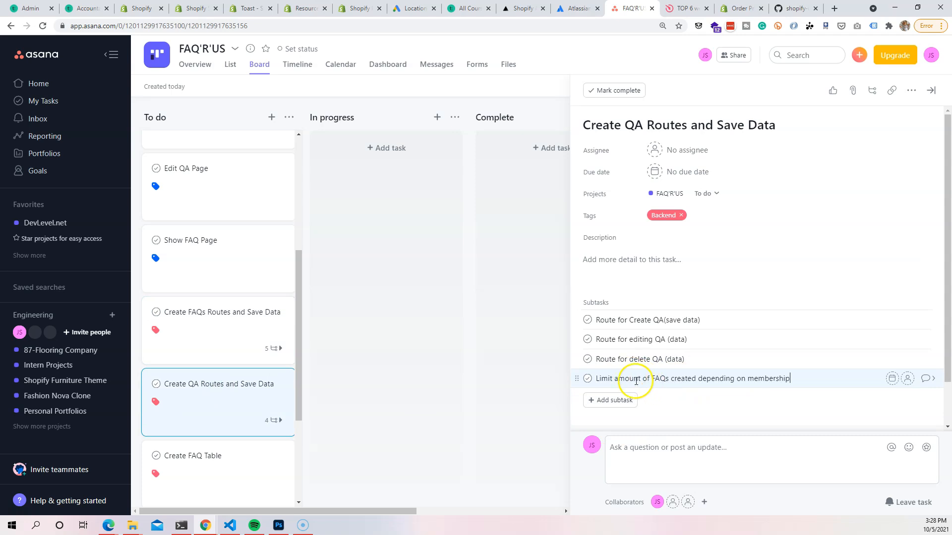
{"action": "left_click_drag", "start_coordinate": [665, 378], "coordinate": [652, 378]}
{"action": "type", "text": "QA"}
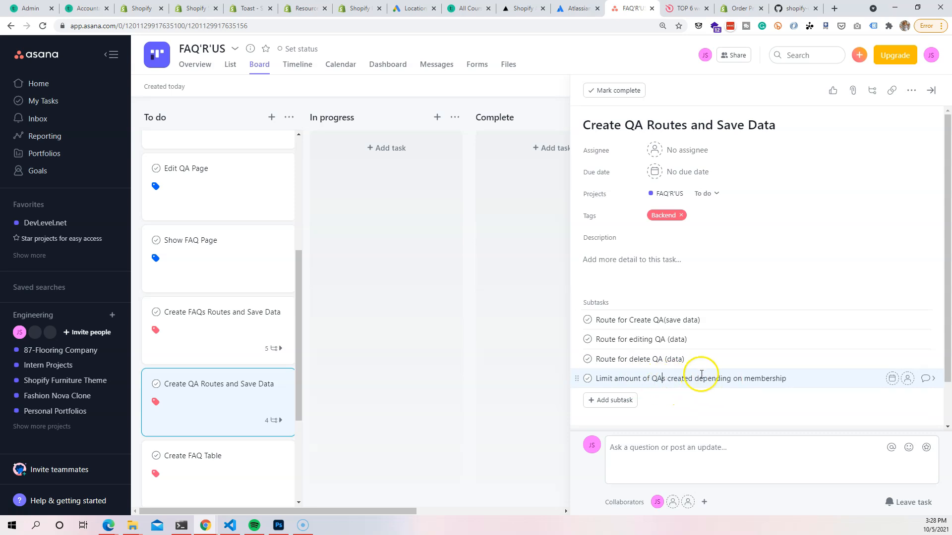
{"action": "left_click", "coordinate": [512, 364]}
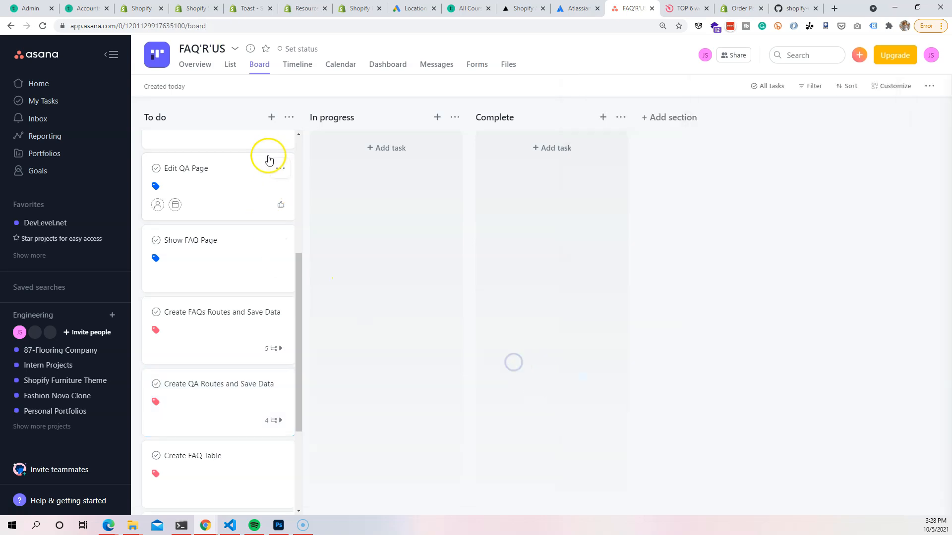
Step: Check the Features For App list once more against all tasks in the To do column
{"action": "scroll", "coordinate": [236, 262], "scroll_direction": "up", "scroll_amount": 5}
{"action": "left_click", "coordinate": [204, 153]}
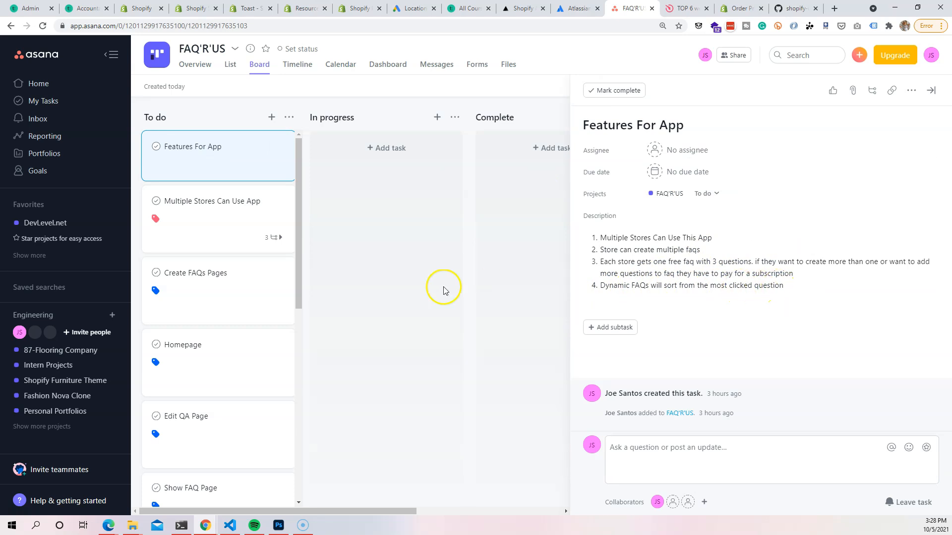
{"action": "scroll", "coordinate": [273, 246], "scroll_direction": "down", "scroll_amount": 1}
{"action": "scroll", "coordinate": [272, 247], "scroll_direction": "down", "scroll_amount": 8}
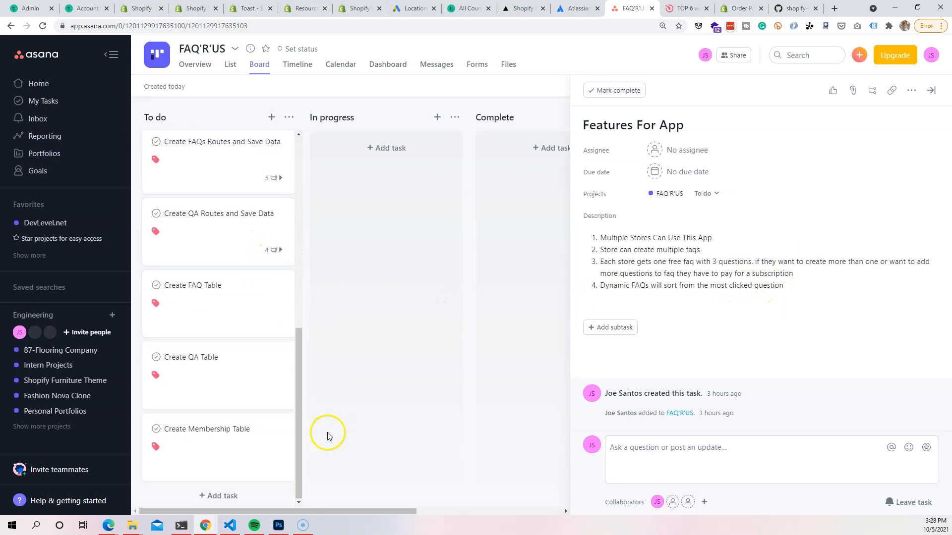
{"action": "left_click_drag", "start_coordinate": [300, 429], "coordinate": [296, 228]}
{"action": "scroll", "coordinate": [199, 323], "scroll_direction": "down", "scroll_amount": 2}
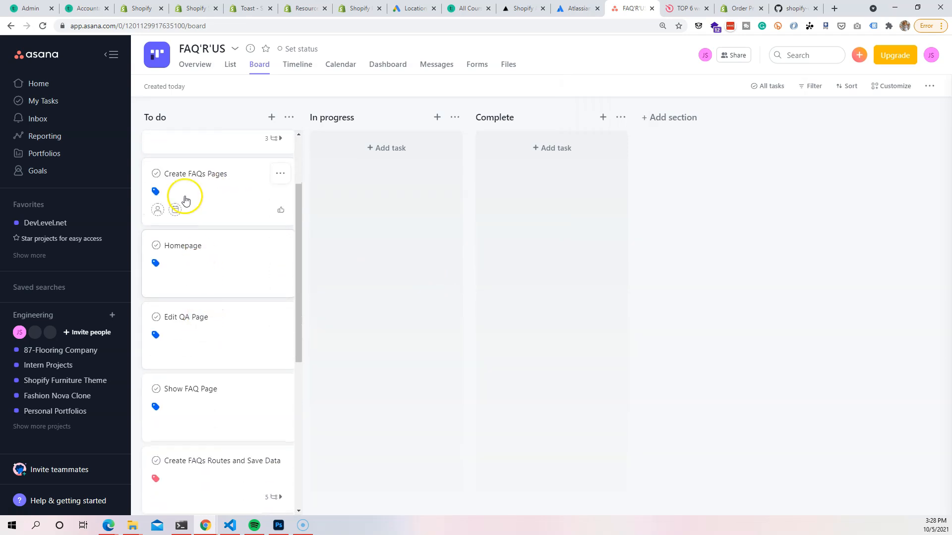
Step: Add the bullet "Dynamic Option true or false" to the Form QA list in the Create FAQs Pages description
{"action": "scroll", "coordinate": [219, 307], "scroll_direction": "down", "scroll_amount": 2}
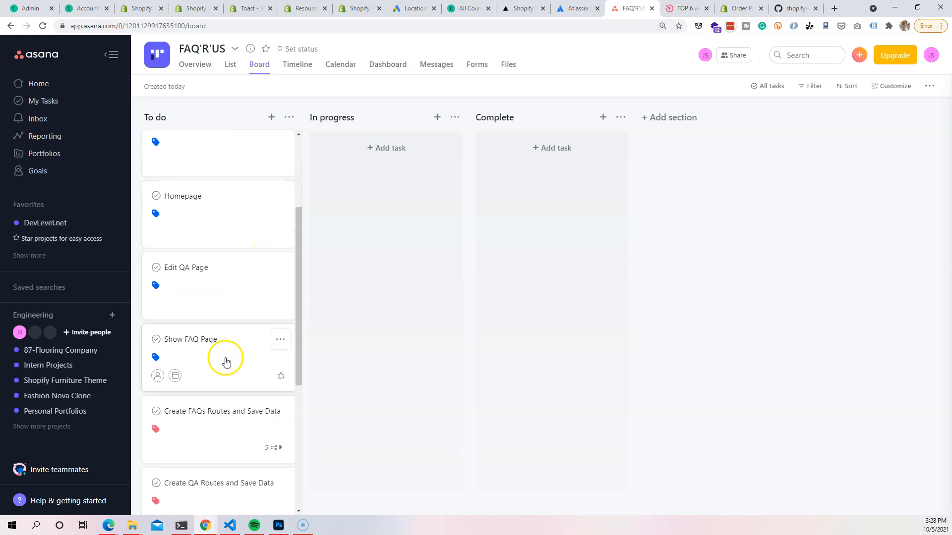
{"action": "scroll", "coordinate": [218, 281], "scroll_direction": "up", "scroll_amount": 2}
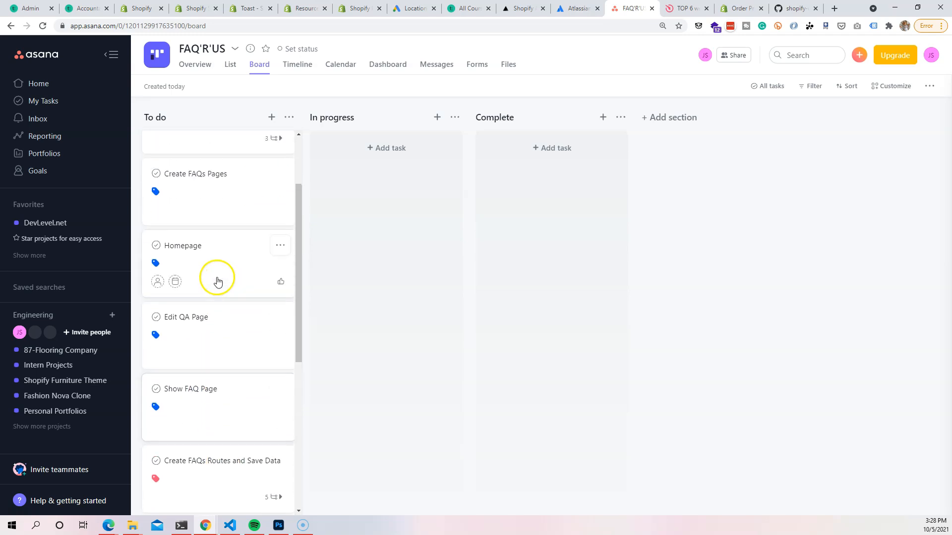
{"action": "left_click", "coordinate": [212, 200]}
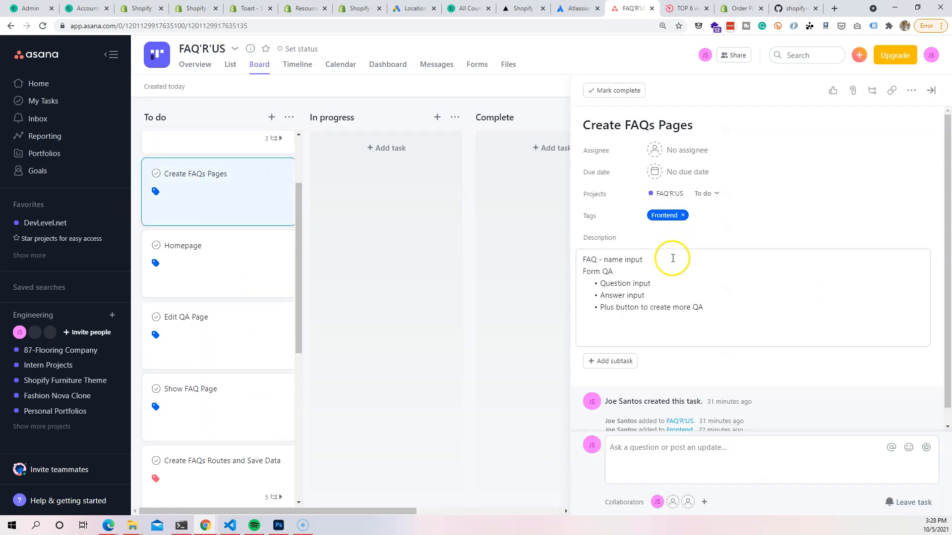
{"action": "left_click", "coordinate": [740, 306]}
{"action": "key", "text": "Return"}
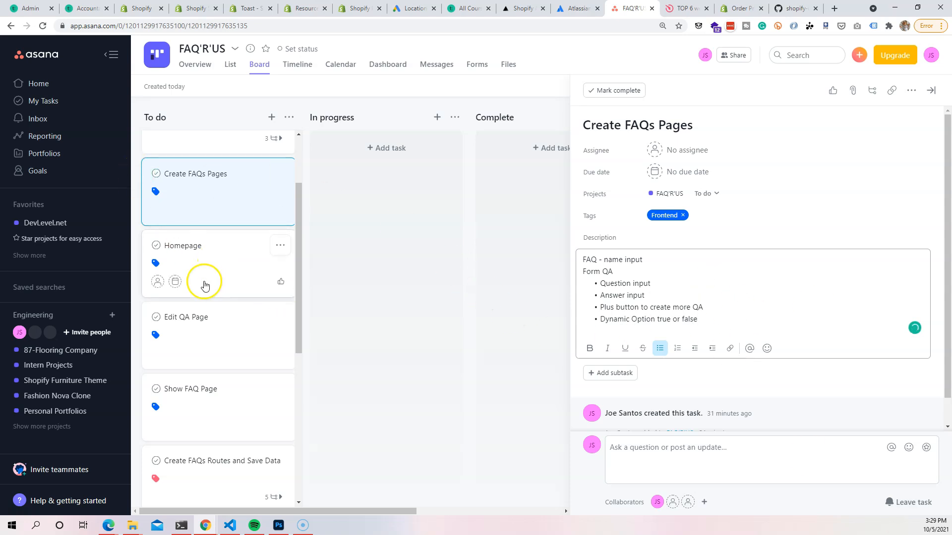
Step: Add the subtask "Limit Dynamic Mode only to paid memberships" to the Create FAQs Routes and Save Data task
{"action": "scroll", "coordinate": [204, 285], "scroll_direction": "down", "scroll_amount": 6}
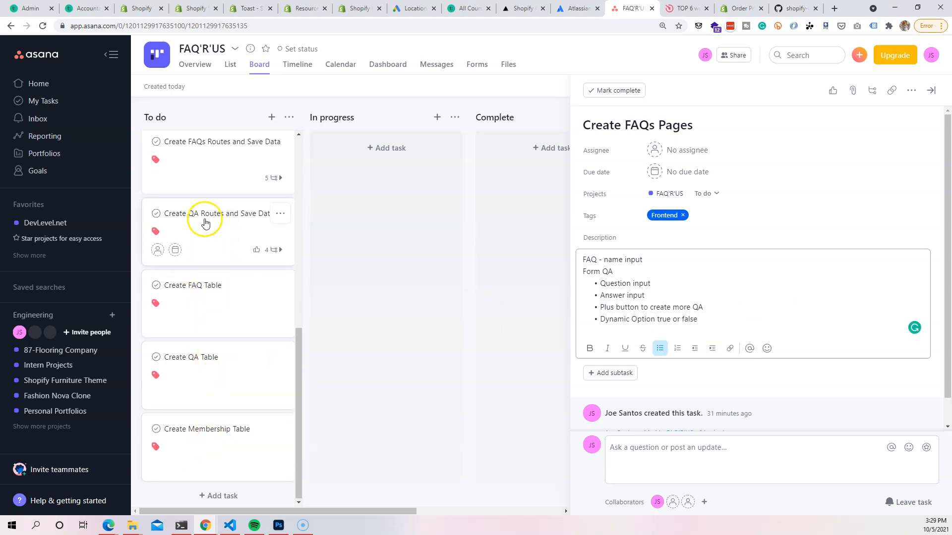
{"action": "scroll", "coordinate": [208, 224], "scroll_direction": "up", "scroll_amount": 1}
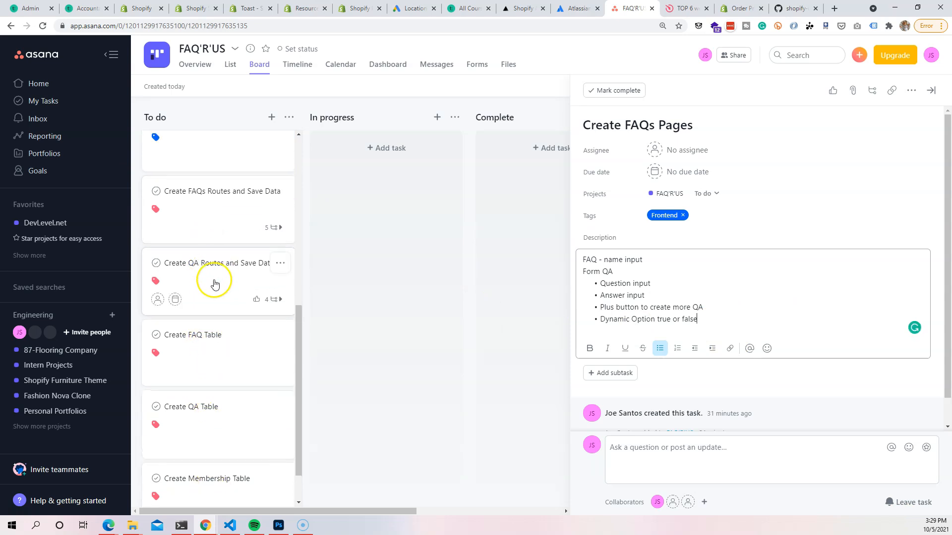
{"action": "left_click", "coordinate": [224, 208]}
{"action": "left_click", "coordinate": [824, 407]}
{"action": "key", "text": "Return"}
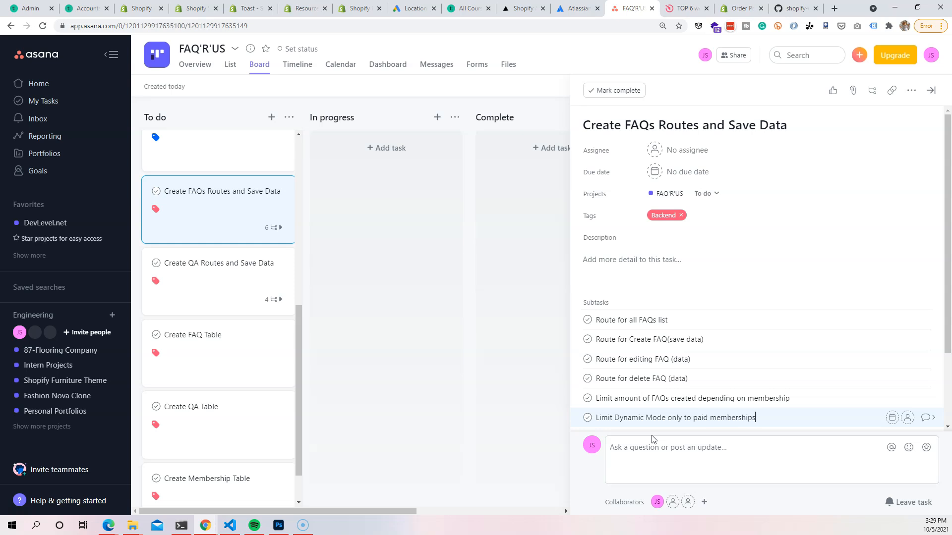
Step: Add "Make FAQs to be App Block" as the fifth feature in the Features For App description
{"action": "scroll", "coordinate": [233, 244], "scroll_direction": "down", "scroll_amount": 1}
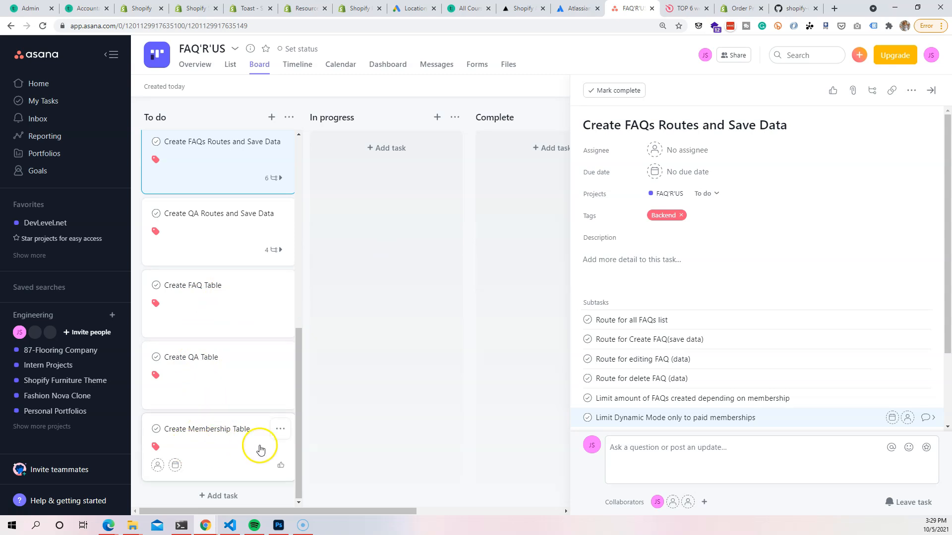
{"action": "scroll", "coordinate": [238, 441], "scroll_direction": "up", "scroll_amount": 10}
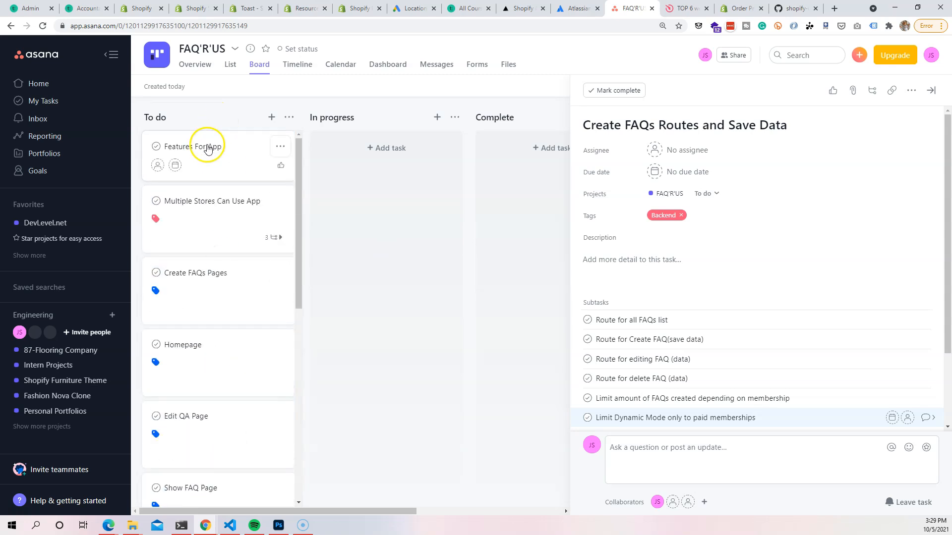
{"action": "left_click", "coordinate": [208, 148]}
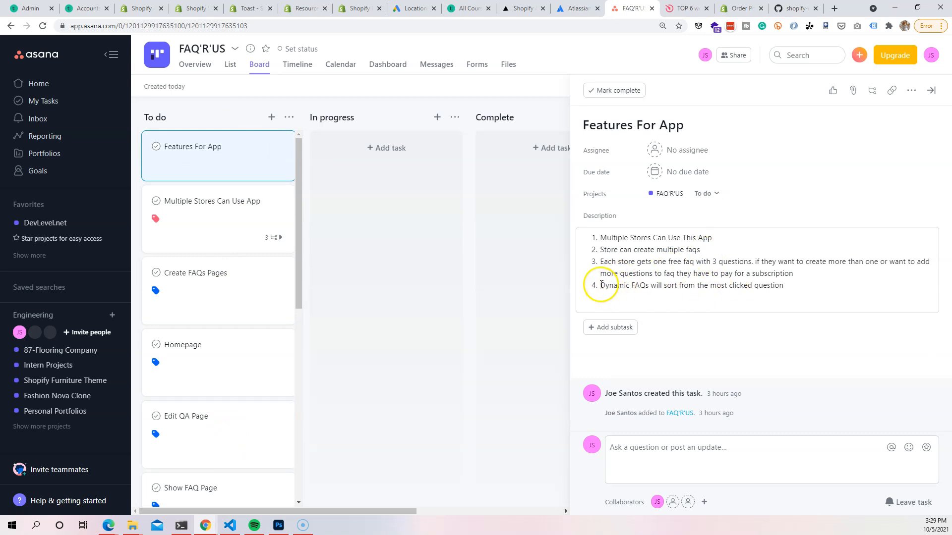
{"action": "left_click", "coordinate": [795, 282]}
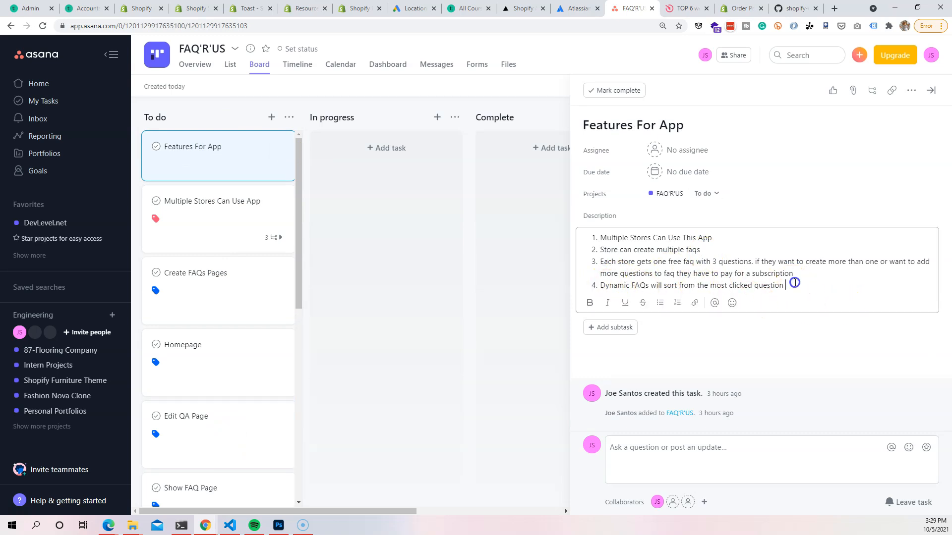
{"action": "key", "text": "Return"}
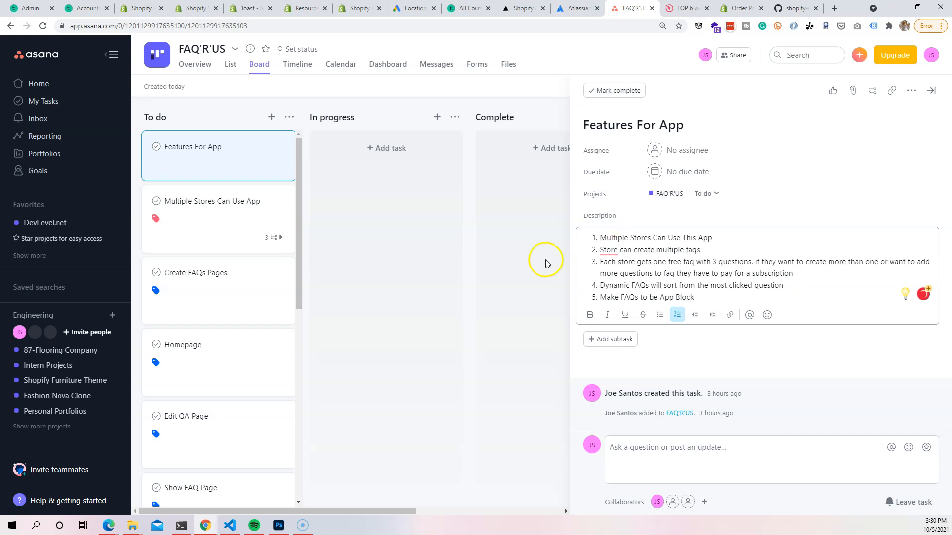
Step: Create the To do task "Make FAQs to be app block on customize editor" and tag it Backend
{"action": "scroll", "coordinate": [218, 253], "scroll_direction": "down", "scroll_amount": 8}
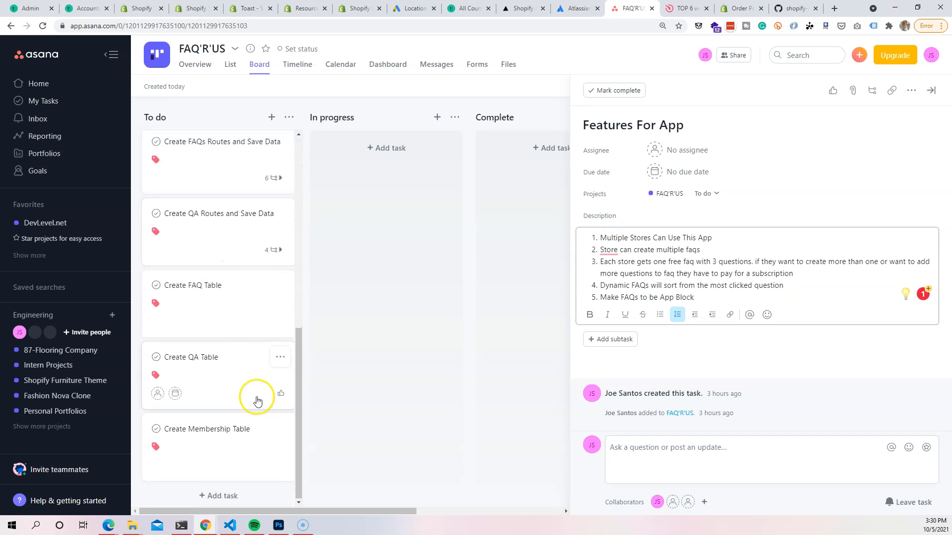
{"action": "left_click", "coordinate": [221, 496]}
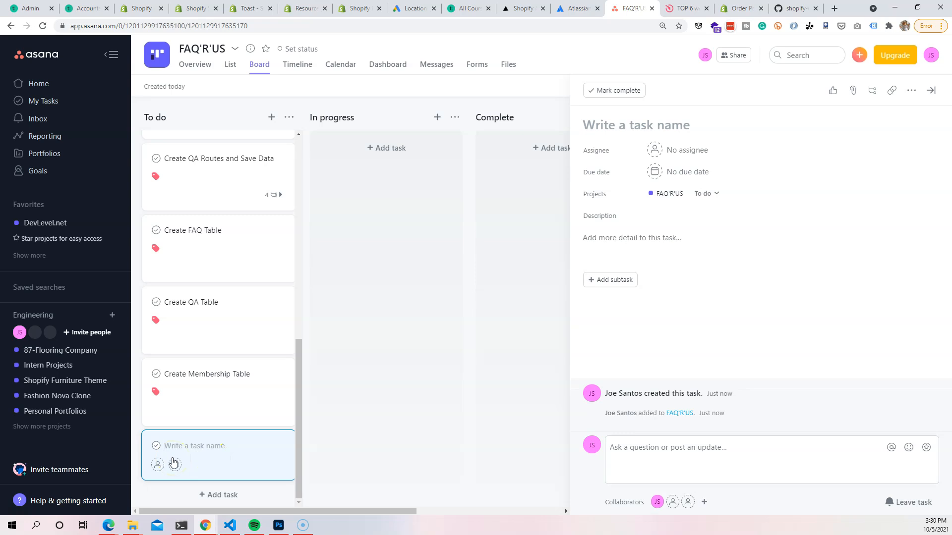
{"action": "type", "text": "Mak"}
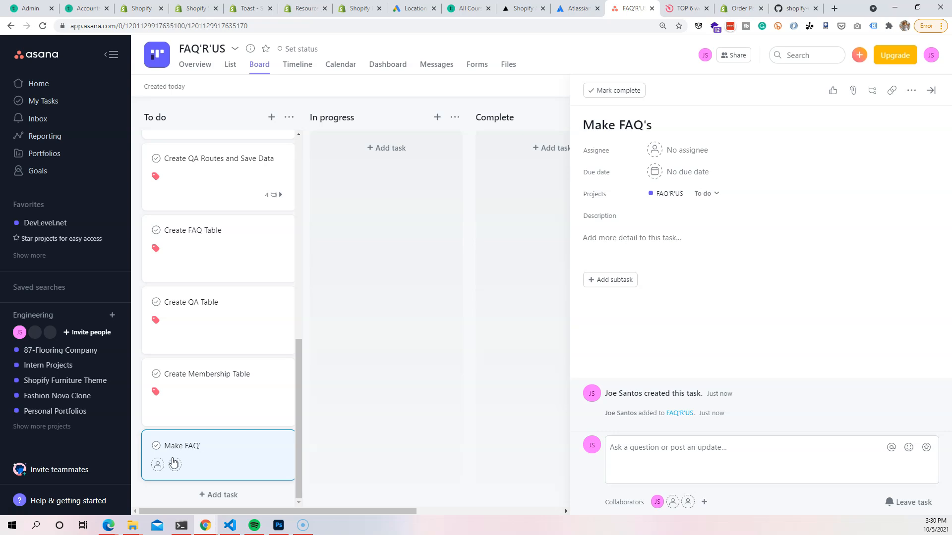
{"action": "type", "text": "e FAQs to be app "}
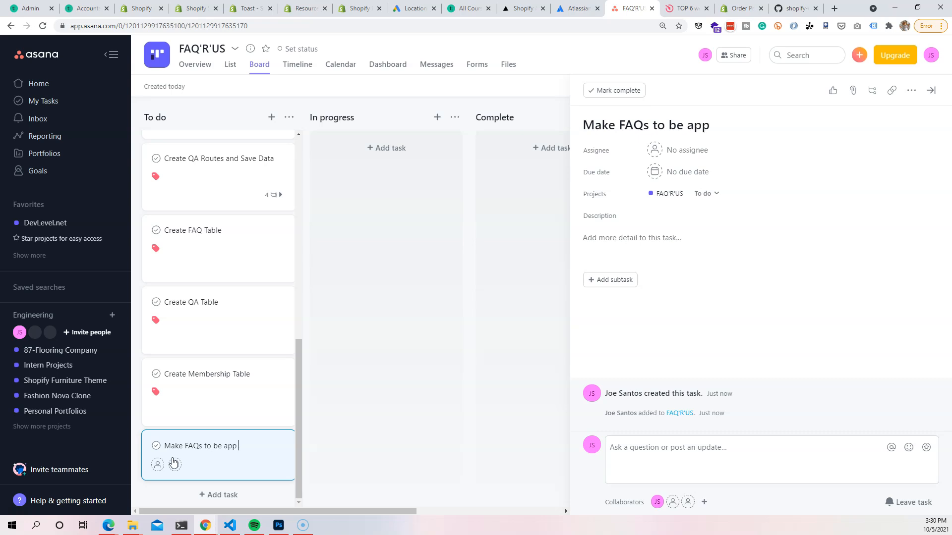
{"action": "type", "text": "block on customi"}
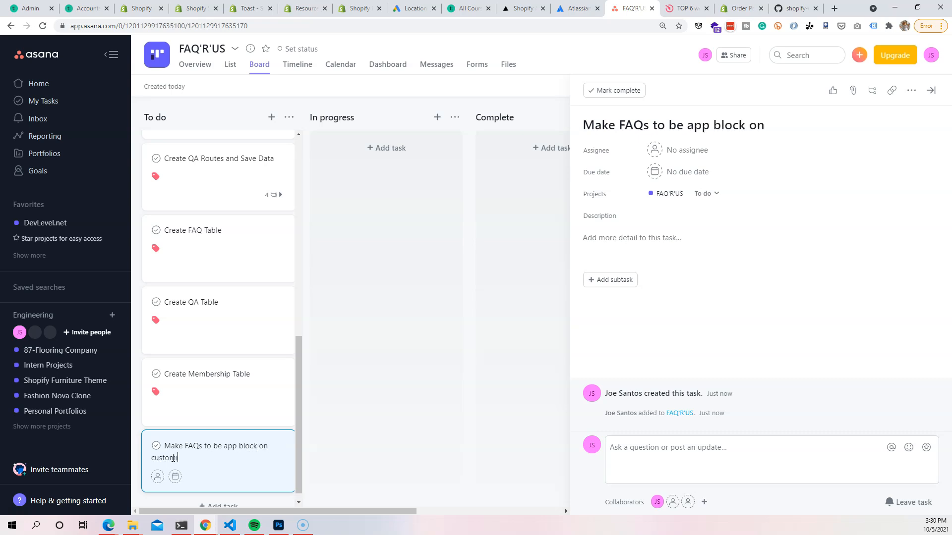
{"action": "type", "text": "ze editor"}
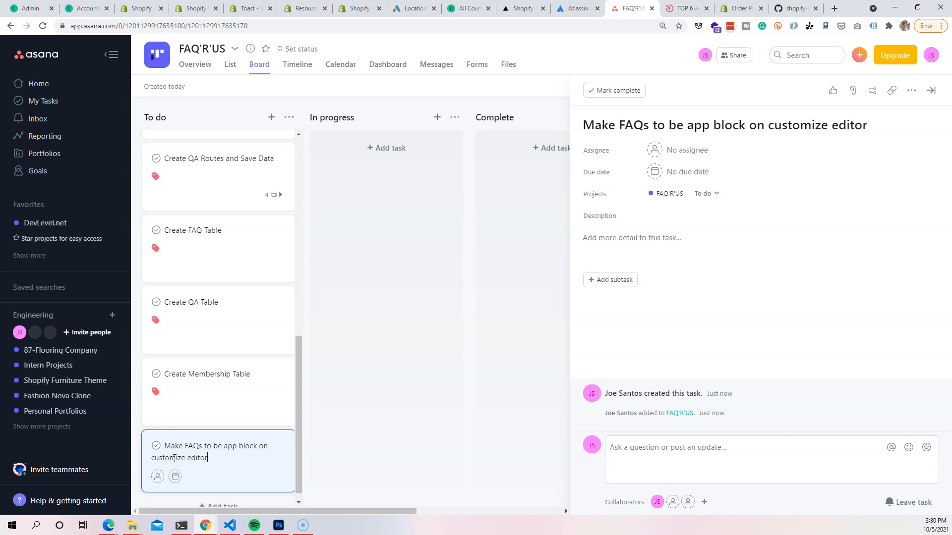
{"action": "left_click", "coordinate": [911, 90]}
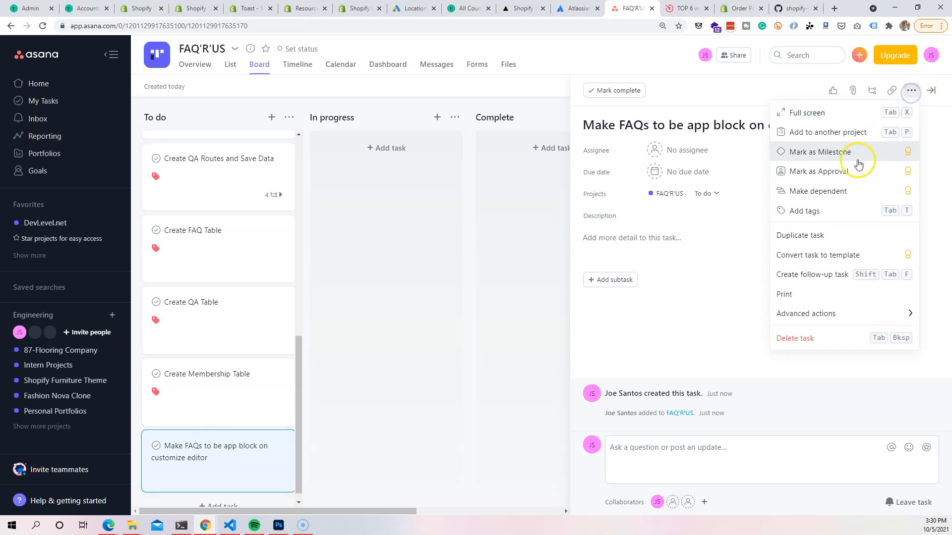
{"action": "left_click", "coordinate": [831, 210]}
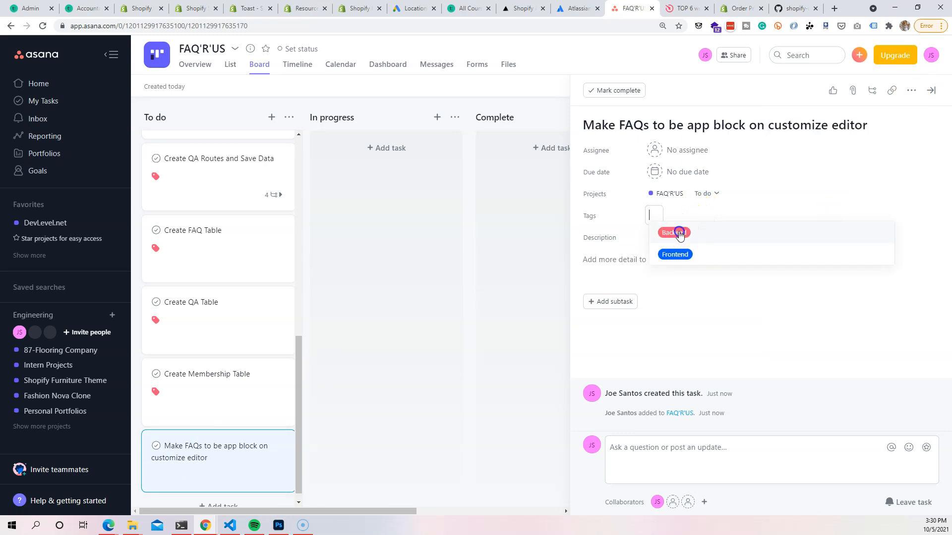
{"action": "left_click", "coordinate": [679, 234]}
Step: Rename the Features For App task as "Write Features For App"
{"action": "scroll", "coordinate": [143, 372], "scroll_direction": "up", "scroll_amount": 10}
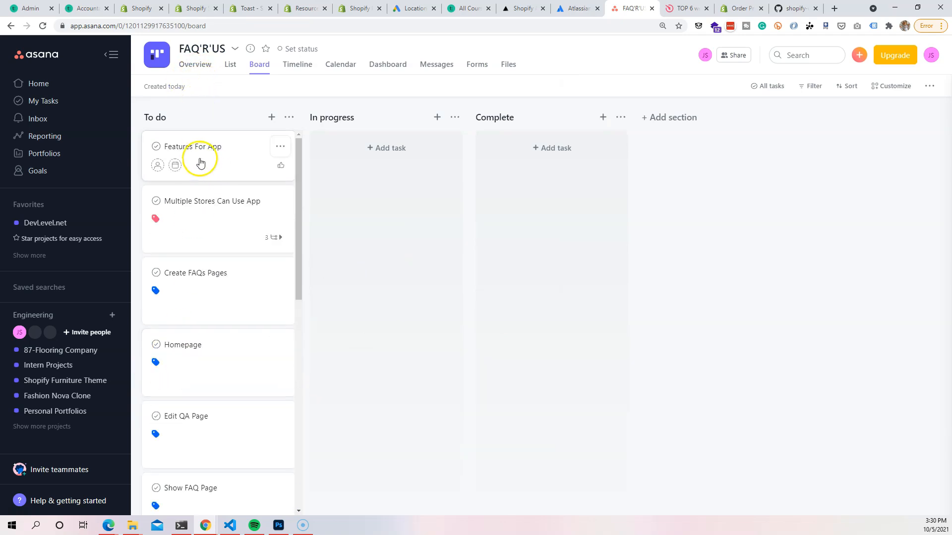
{"action": "left_click", "coordinate": [231, 149]}
{"action": "left_click", "coordinate": [585, 125]}
{"action": "type", "text": "Write"}
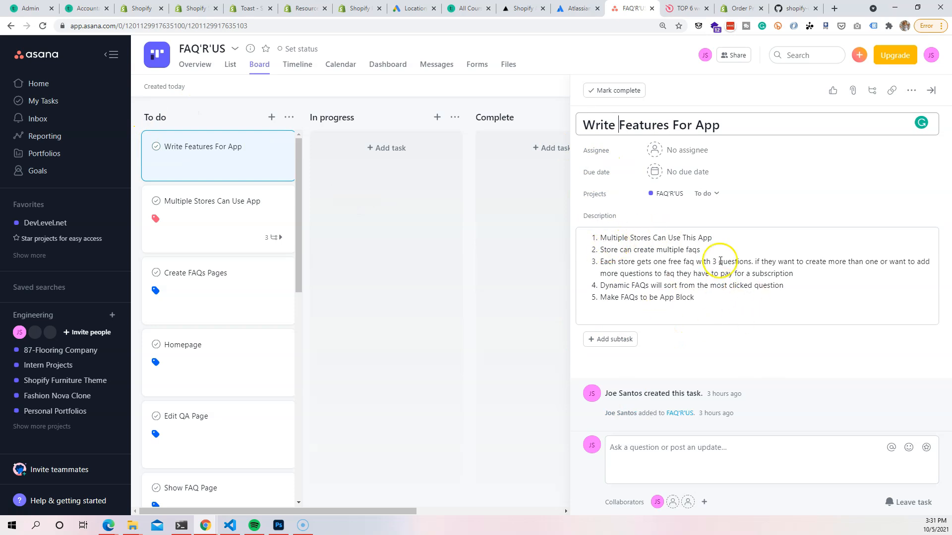
Step: Mark the Write Features For App task complete and move it to the Complete column
{"action": "left_click", "coordinate": [166, 146]}
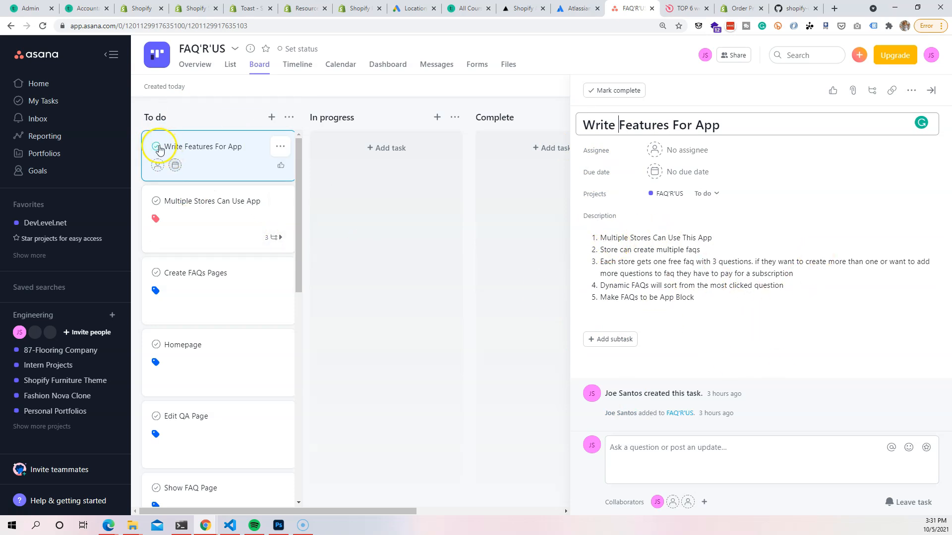
{"action": "left_click_drag", "start_coordinate": [202, 144], "coordinate": [341, 157]}
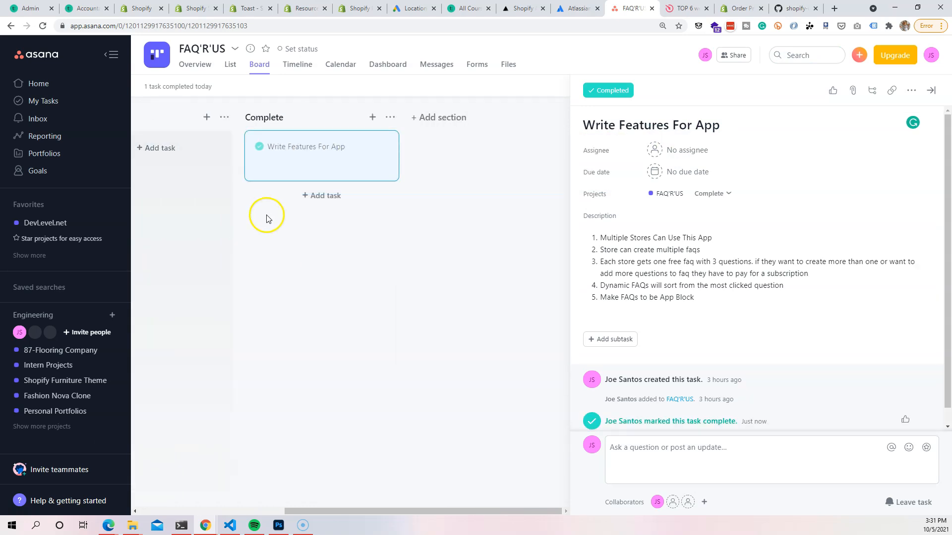
{"action": "left_click_drag", "start_coordinate": [402, 516], "coordinate": [298, 514]}
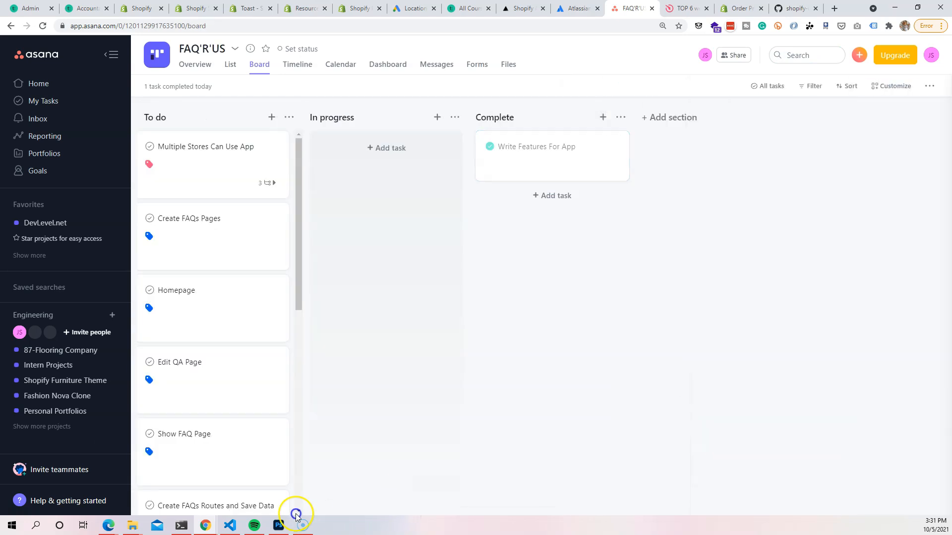
Step: Reorder the To do column so Homepage, Create FAQs Pages, Edit QA Page and Show FAQ Page come before Multiple Stores Can Use App
{"action": "scroll", "coordinate": [223, 452], "scroll_direction": "down", "scroll_amount": 8}
{"action": "scroll", "coordinate": [221, 345], "scroll_direction": "up", "scroll_amount": 9}
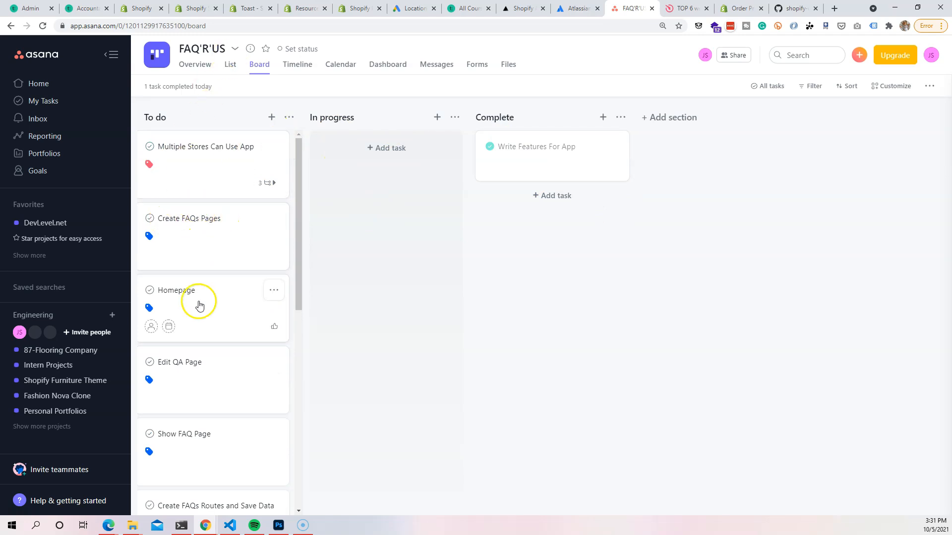
{"action": "left_click_drag", "start_coordinate": [195, 297], "coordinate": [203, 157]}
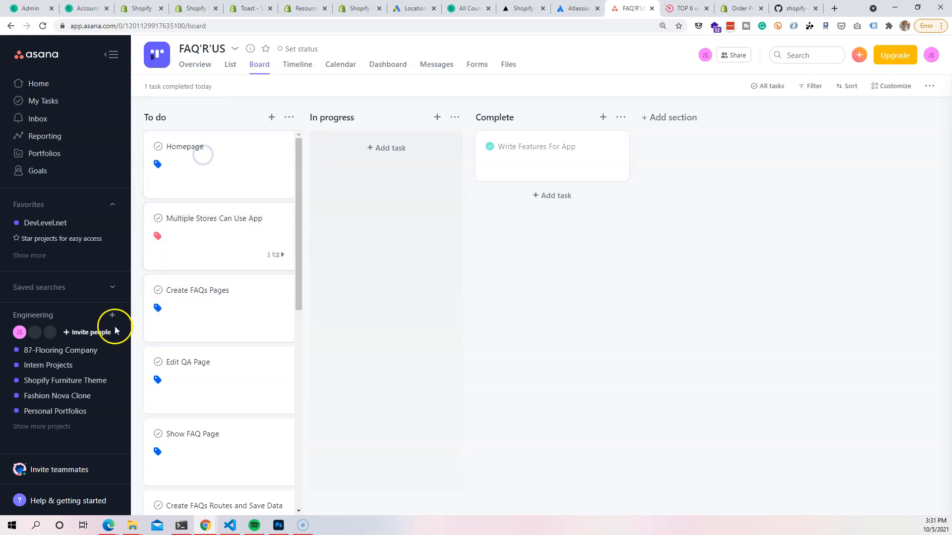
{"action": "left_click_drag", "start_coordinate": [188, 297], "coordinate": [188, 229]}
{"action": "left_click_drag", "start_coordinate": [205, 374], "coordinate": [204, 291]}
{"action": "left_click_drag", "start_coordinate": [215, 433], "coordinate": [210, 357]}
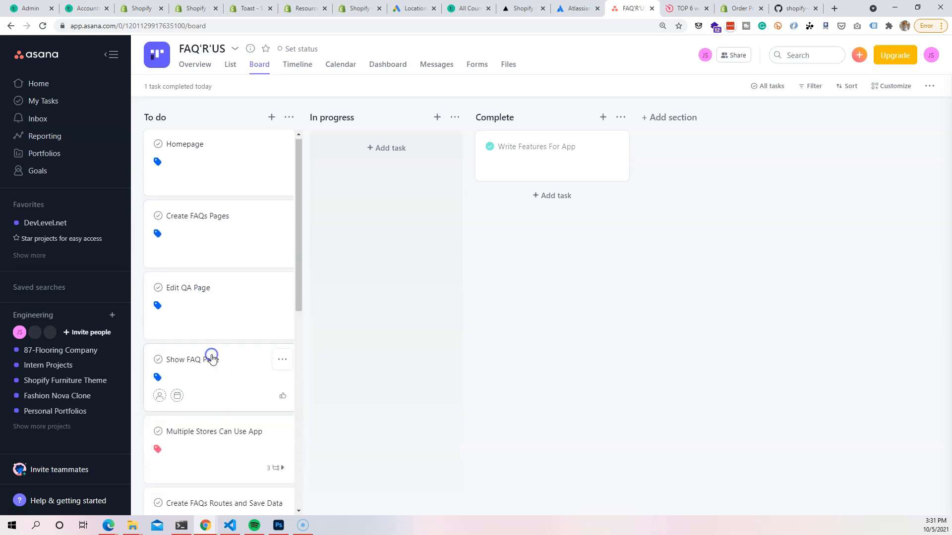
Step: Review the reordered To do column from the frontend page tasks through the backend tasks
{"action": "scroll", "coordinate": [243, 322], "scroll_direction": "down", "scroll_amount": 3}
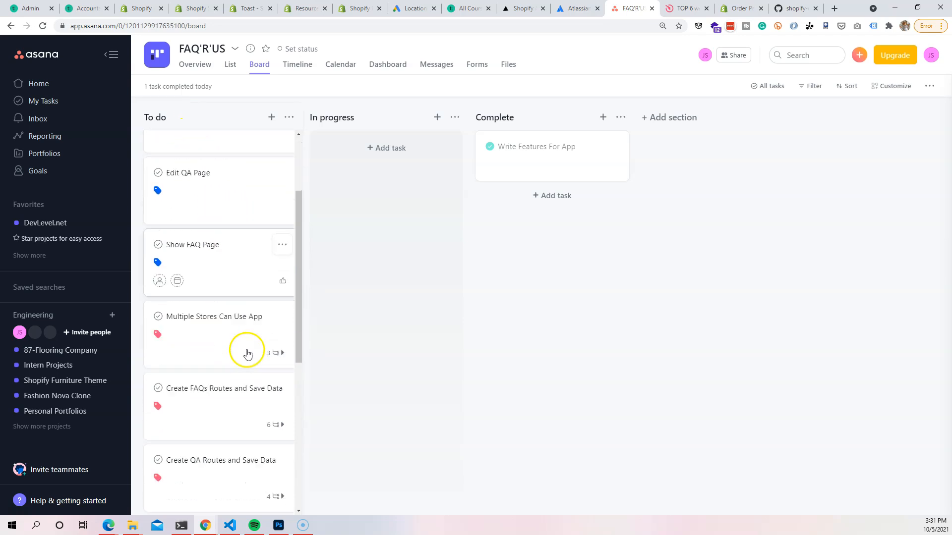
{"action": "scroll", "coordinate": [241, 213], "scroll_direction": "up", "scroll_amount": 3}
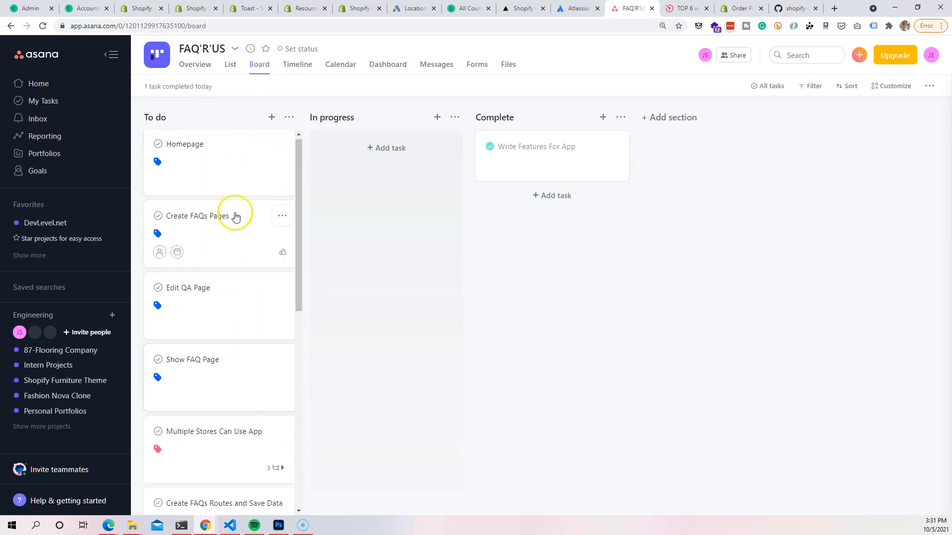
{"action": "scroll", "coordinate": [221, 251], "scroll_direction": "down", "scroll_amount": 5}
{"action": "scroll", "coordinate": [213, 192], "scroll_direction": "down", "scroll_amount": 3}
{"action": "scroll", "coordinate": [212, 192], "scroll_direction": "down", "scroll_amount": 2}
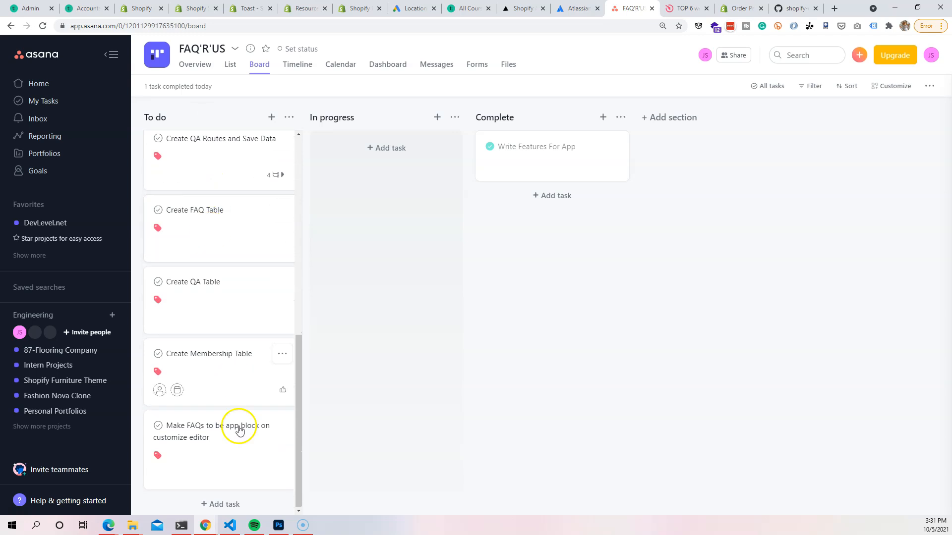
{"action": "scroll", "coordinate": [272, 308], "scroll_direction": "up", "scroll_amount": 3}
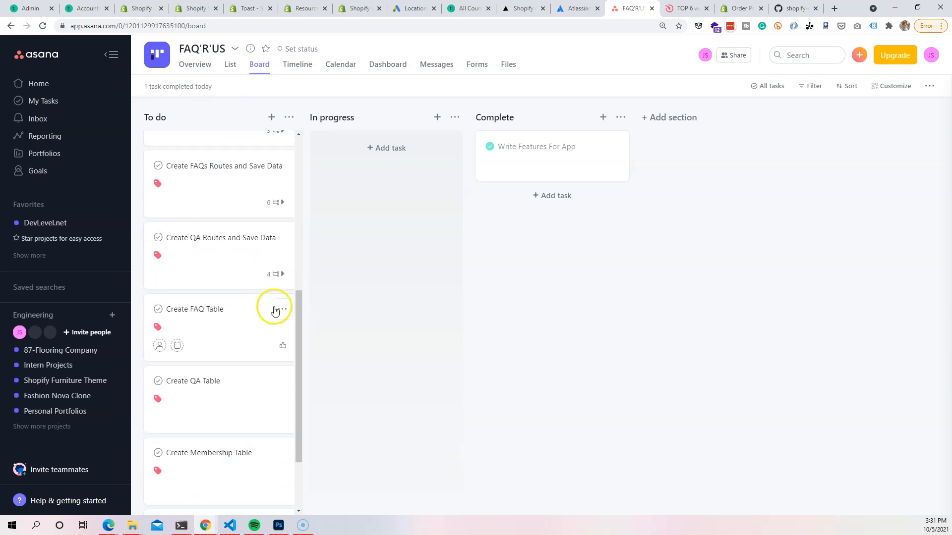
{"action": "scroll", "coordinate": [232, 246], "scroll_direction": "down", "scroll_amount": 3}
{"action": "scroll", "coordinate": [238, 426], "scroll_direction": "up", "scroll_amount": 10}
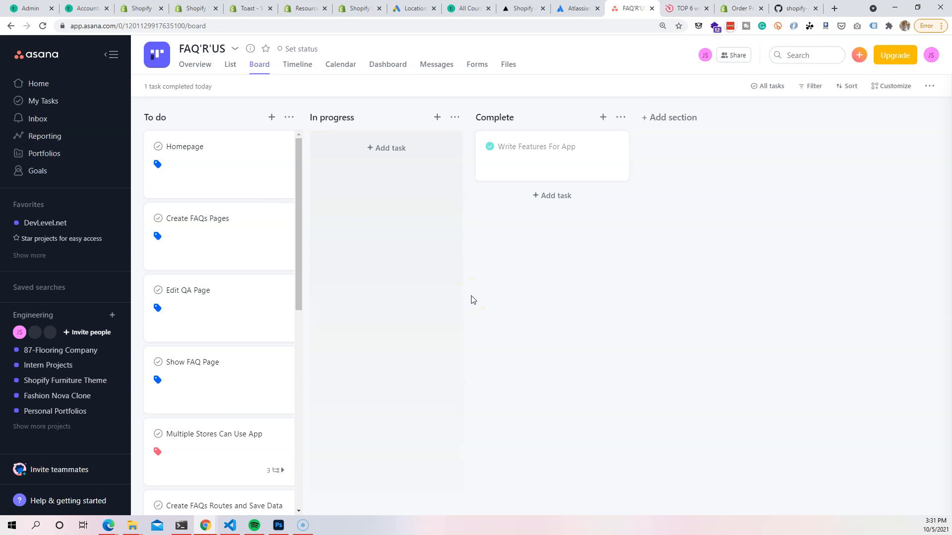
{"action": "left_click", "coordinate": [477, 331]}
Step: Open codingphase.com in a new browser tab and look through its homepage
{"action": "left_click", "coordinate": [834, 8]}
{"action": "type", "text": "codingphase"}
{"action": "key", "text": "Return"}
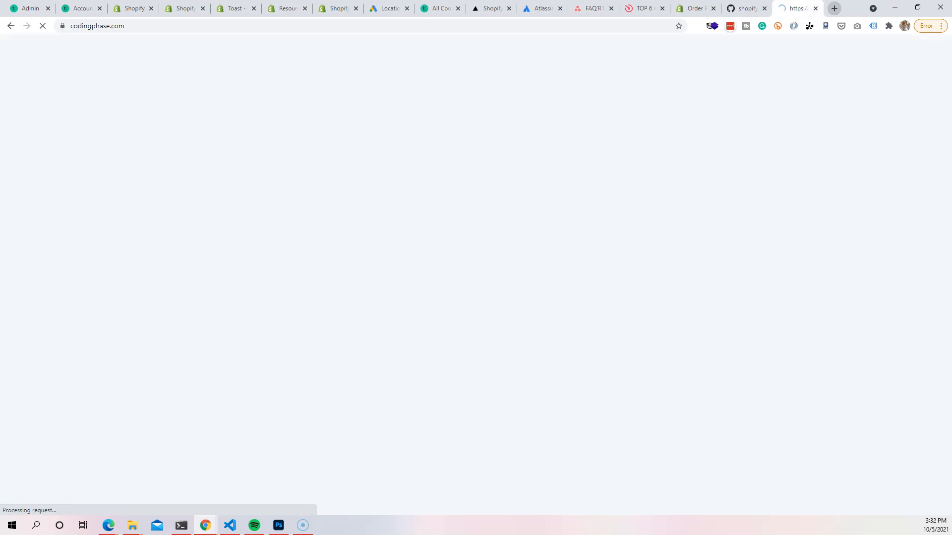
{"action": "scroll", "coordinate": [476, 180], "scroll_direction": "down", "scroll_amount": 6}
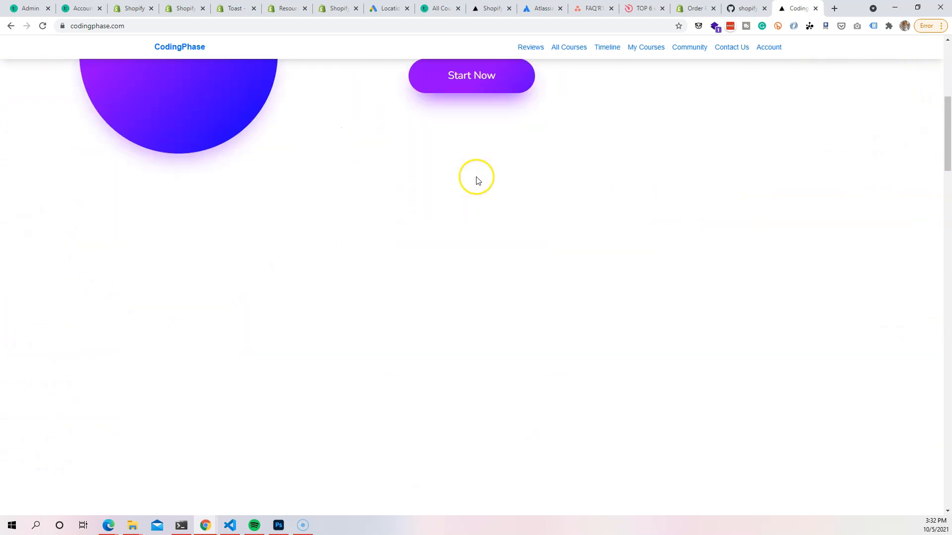
Step: Look over the career paths on the CodingPhase homepage, dismiss the Join The Community newsletter popup, and continue to the Hall of Fame section
{"action": "scroll", "coordinate": [476, 180], "scroll_direction": "down", "scroll_amount": 15}
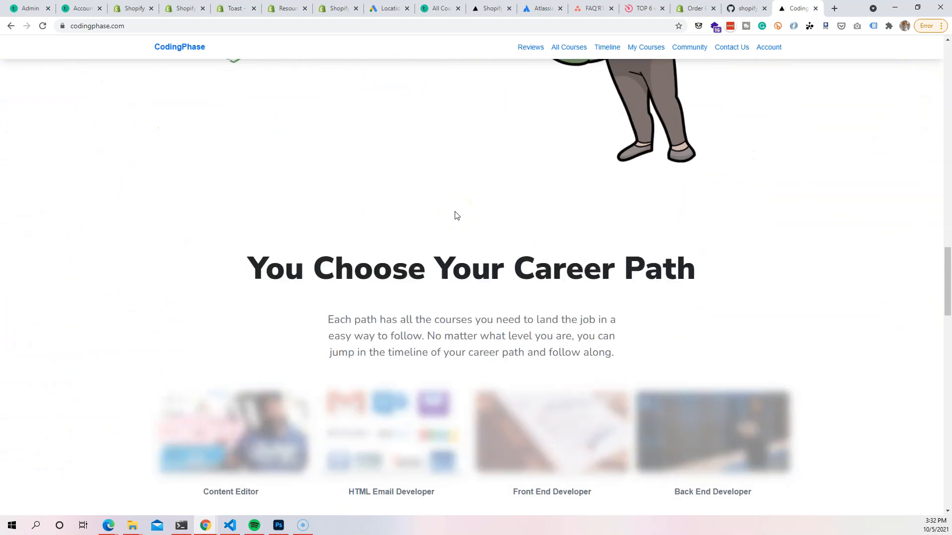
{"action": "scroll", "coordinate": [455, 215], "scroll_direction": "down", "scroll_amount": 6}
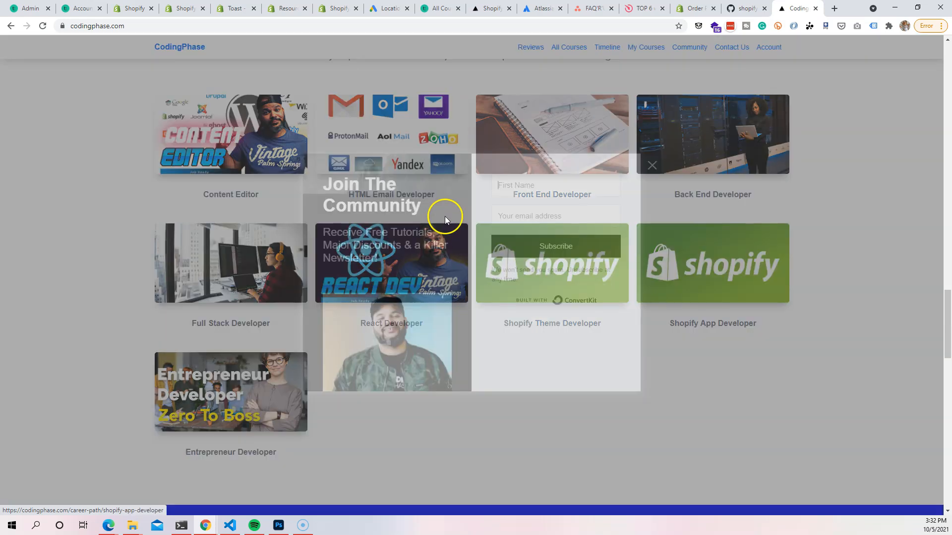
{"action": "scroll", "coordinate": [448, 214], "scroll_direction": "down", "scroll_amount": 1}
{"action": "left_click", "coordinate": [652, 169]}
{"action": "scroll", "coordinate": [654, 244], "scroll_direction": "down", "scroll_amount": 20}
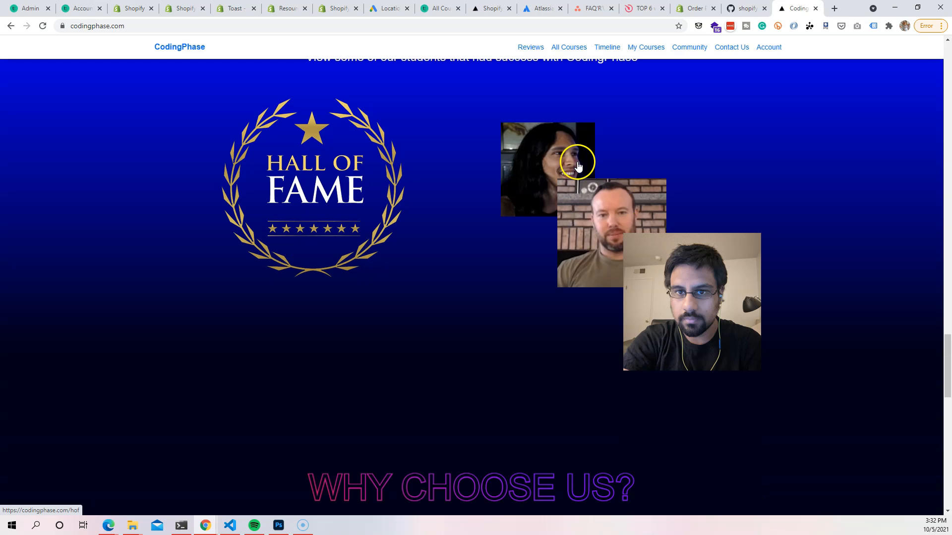
Step: Examine the Basic, Monthly and Yearly subscription plans in the homepage's Pricing section
{"action": "scroll", "coordinate": [543, 224], "scroll_direction": "down", "scroll_amount": 1}
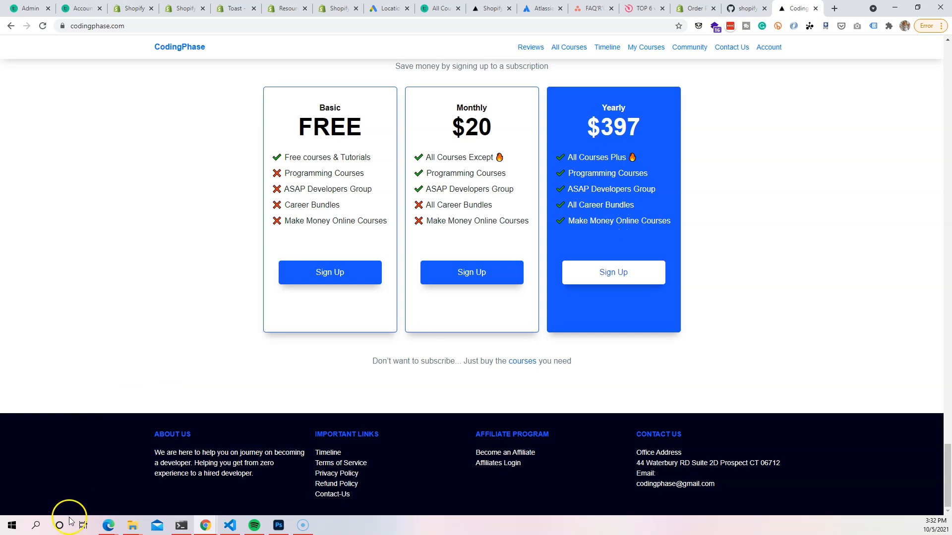
{"action": "scroll", "coordinate": [330, 393], "scroll_direction": "up", "scroll_amount": 5}
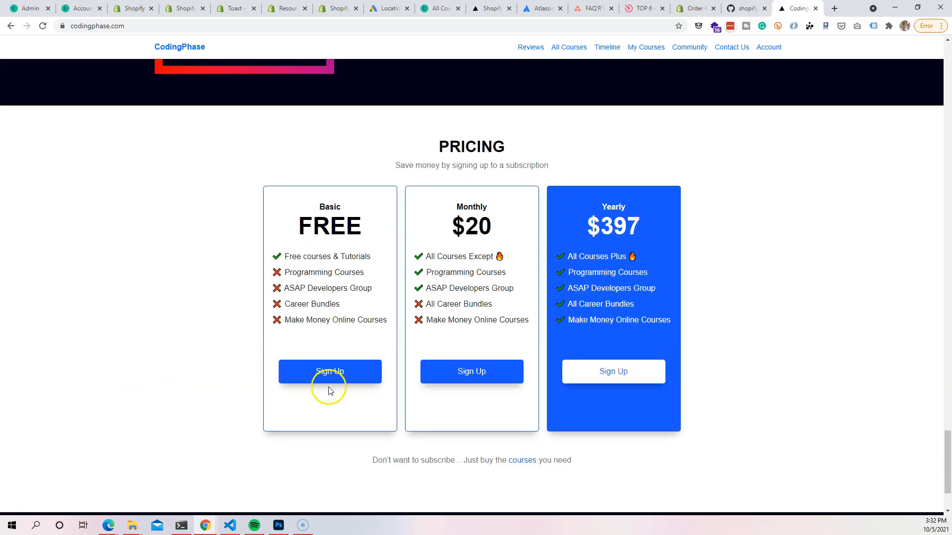
{"action": "scroll", "coordinate": [404, 213], "scroll_direction": "down", "scroll_amount": 1}
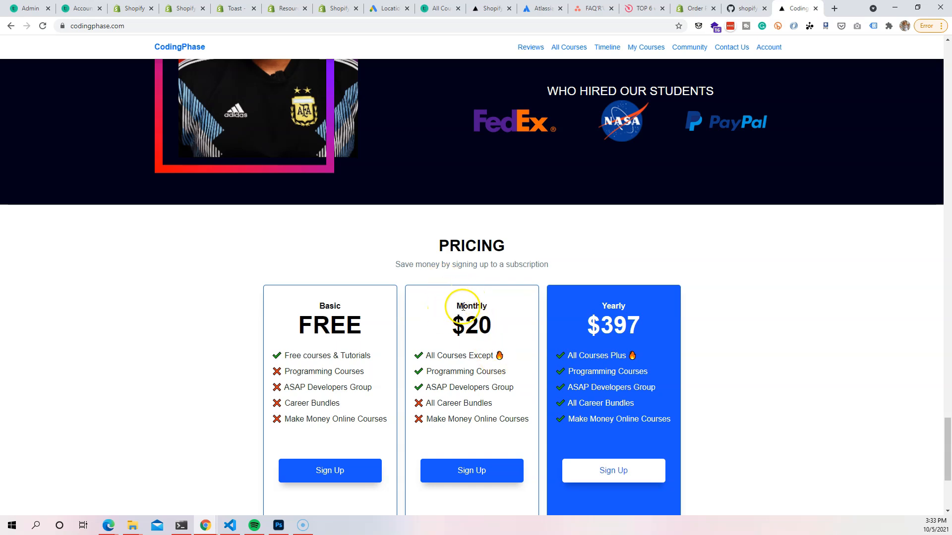
{"action": "scroll", "coordinate": [461, 309], "scroll_direction": "down", "scroll_amount": 1}
{"action": "scroll", "coordinate": [482, 304], "scroll_direction": "up", "scroll_amount": 8}
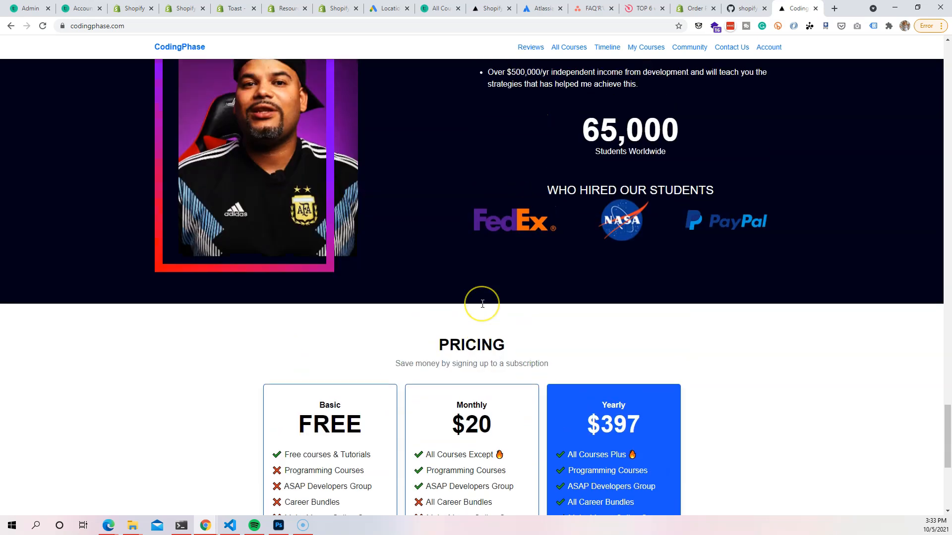
Step: Go back up the homepage to review the introductory video and the section on not teaching coding as a hobby
{"action": "scroll", "coordinate": [482, 304], "scroll_direction": "up", "scroll_amount": 10}
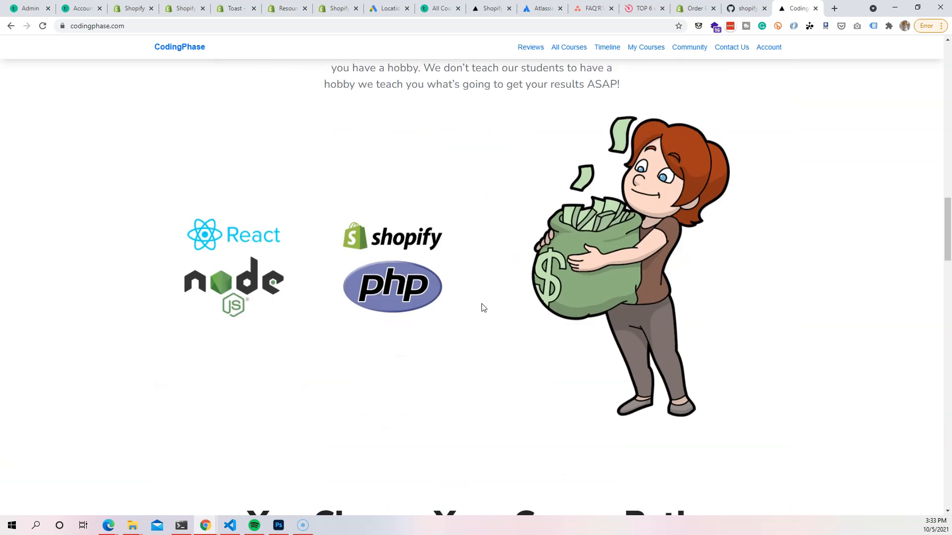
{"action": "scroll", "coordinate": [483, 307], "scroll_direction": "up", "scroll_amount": 6}
{"action": "scroll", "coordinate": [483, 307], "scroll_direction": "up", "scroll_amount": 6}
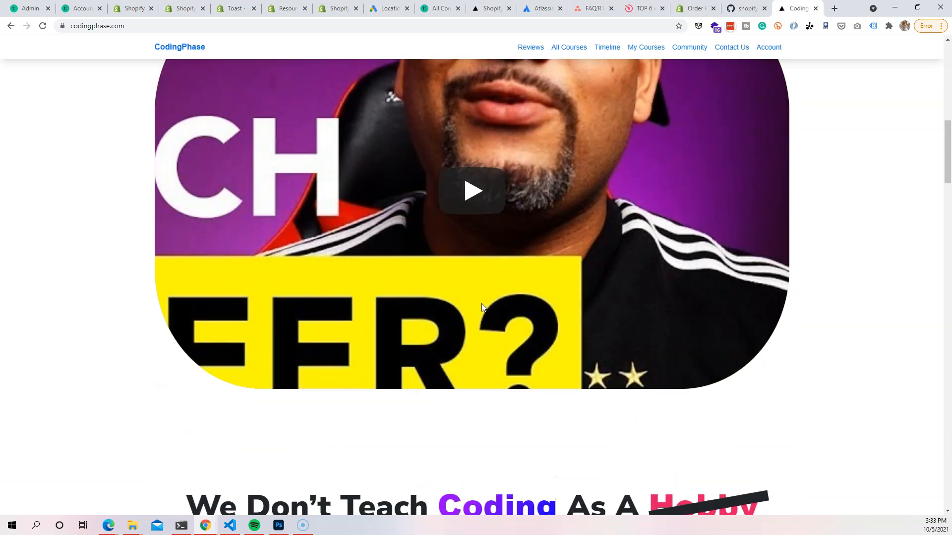
{"action": "scroll", "coordinate": [523, 340], "scroll_direction": "down", "scroll_amount": 2}
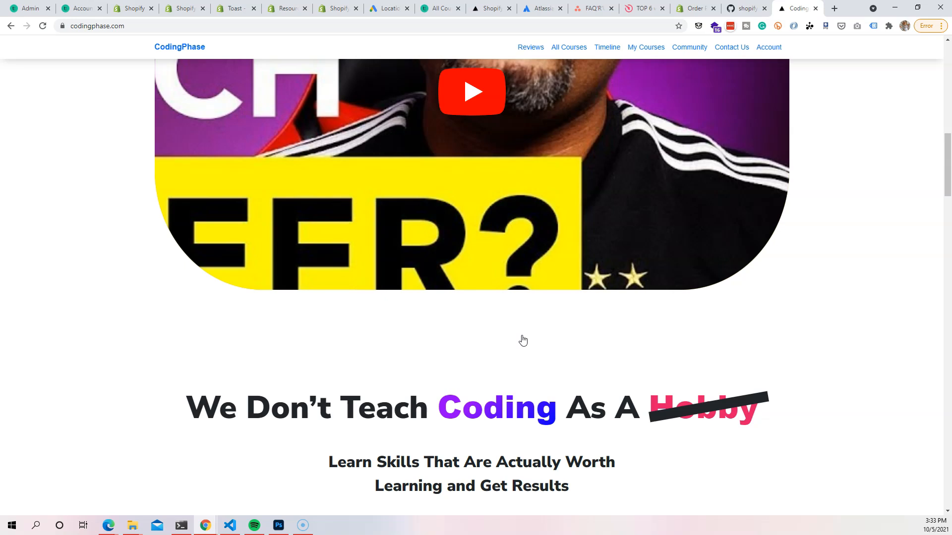
{"action": "scroll", "coordinate": [522, 340], "scroll_direction": "up", "scroll_amount": 1}
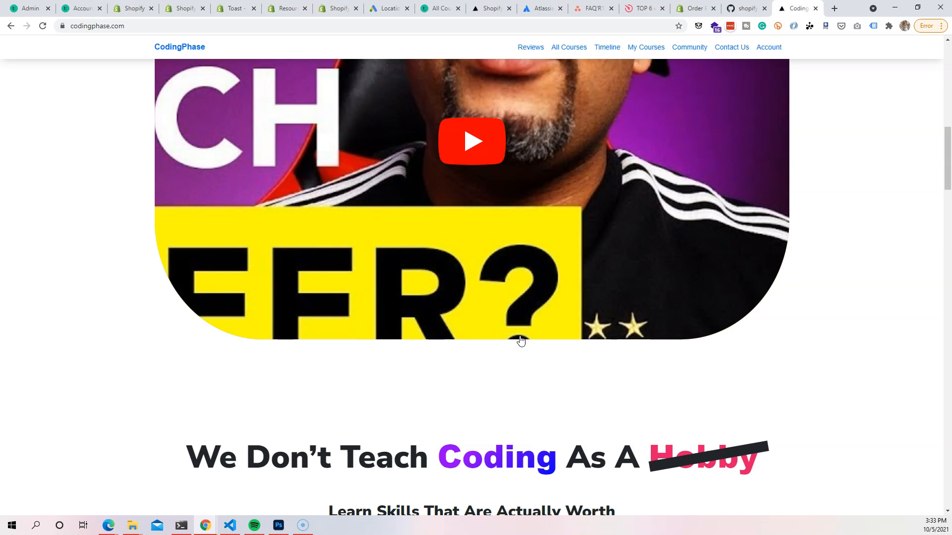
{"action": "scroll", "coordinate": [364, 353], "scroll_direction": "down", "scroll_amount": 9}
{"action": "scroll", "coordinate": [365, 355], "scroll_direction": "up", "scroll_amount": 3}
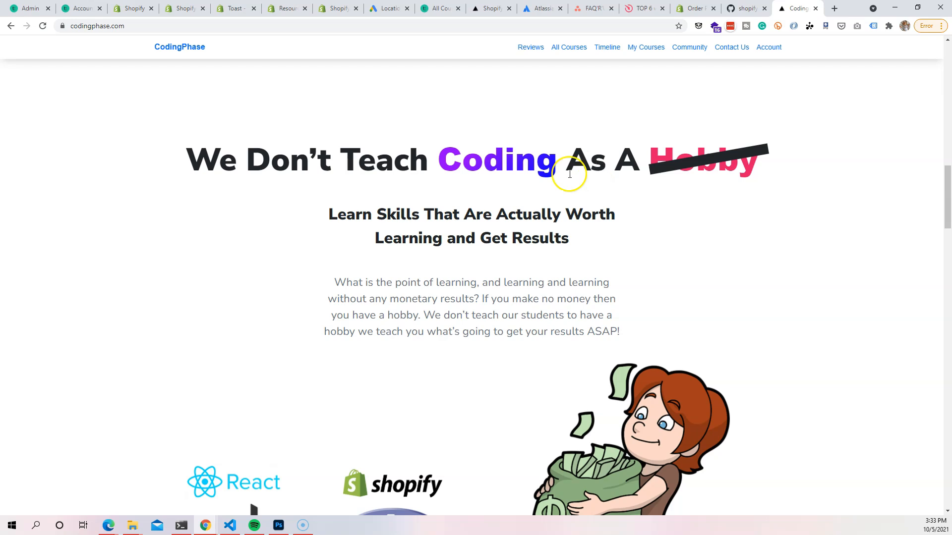
{"action": "scroll", "coordinate": [570, 174], "scroll_direction": "down", "scroll_amount": 3}
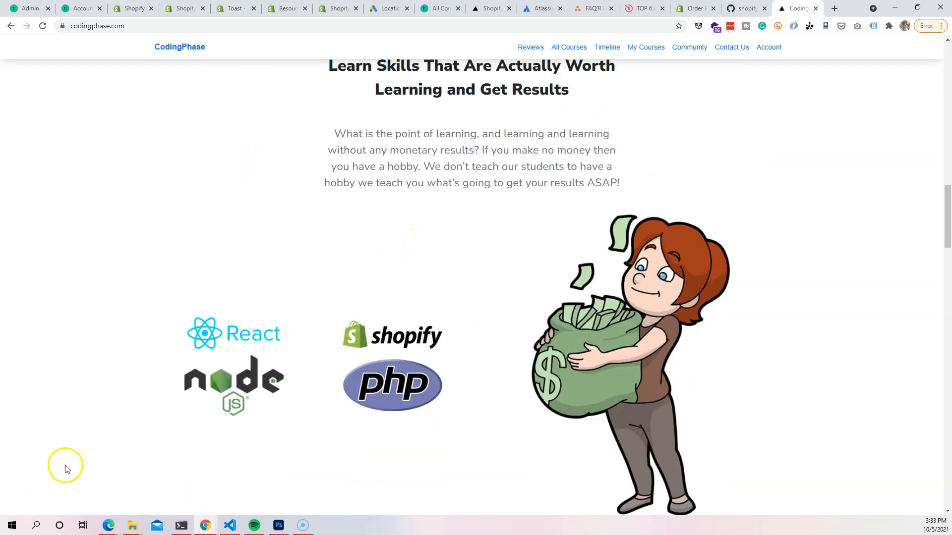